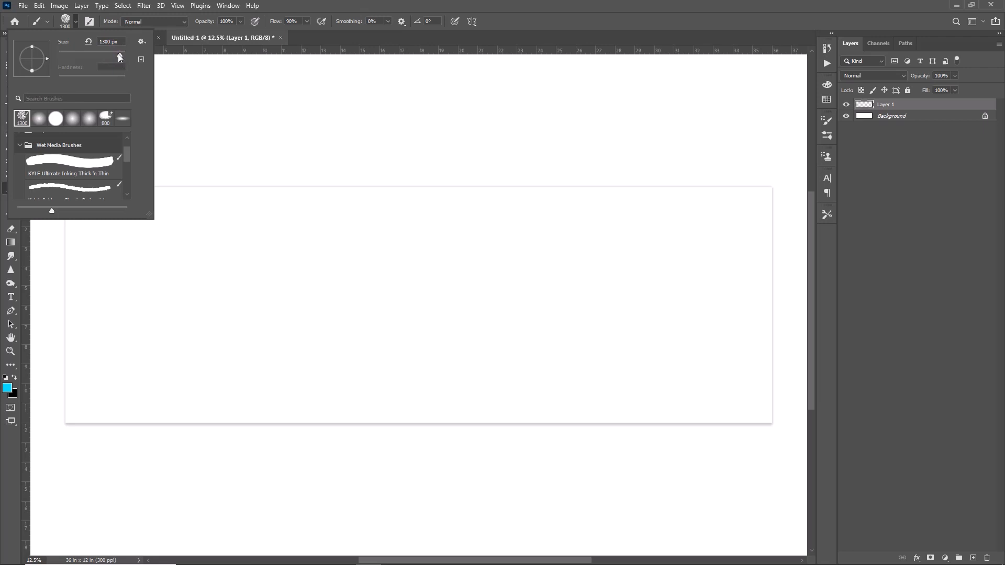
# Set the brush size to 1400 px and paint light blue (#0dd4ff) patches at the banner's upper left, upper right and lower centre
pyautogui.moveTo(115, 55); pyautogui.dragTo(109, 55)
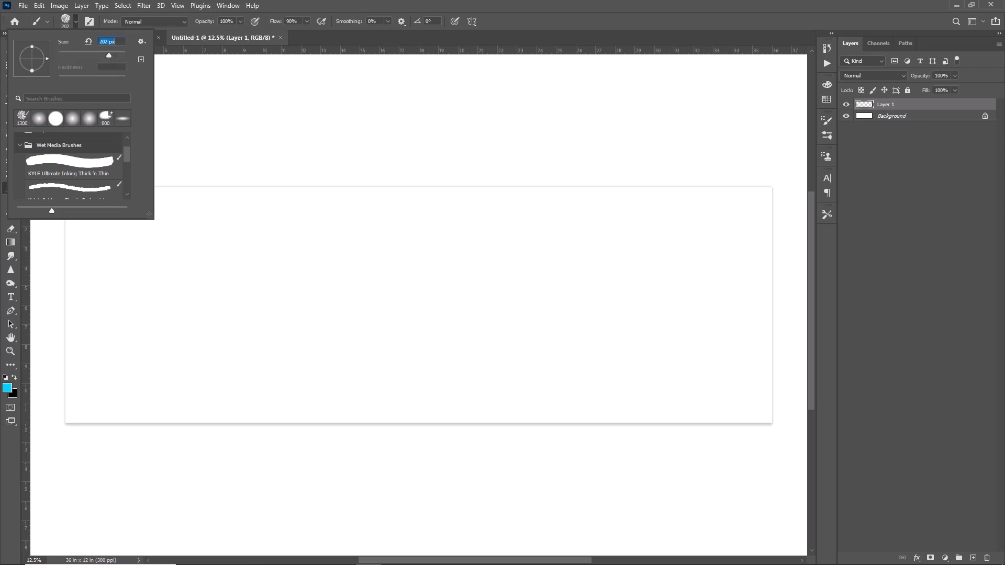
pyautogui.click(392, 45)
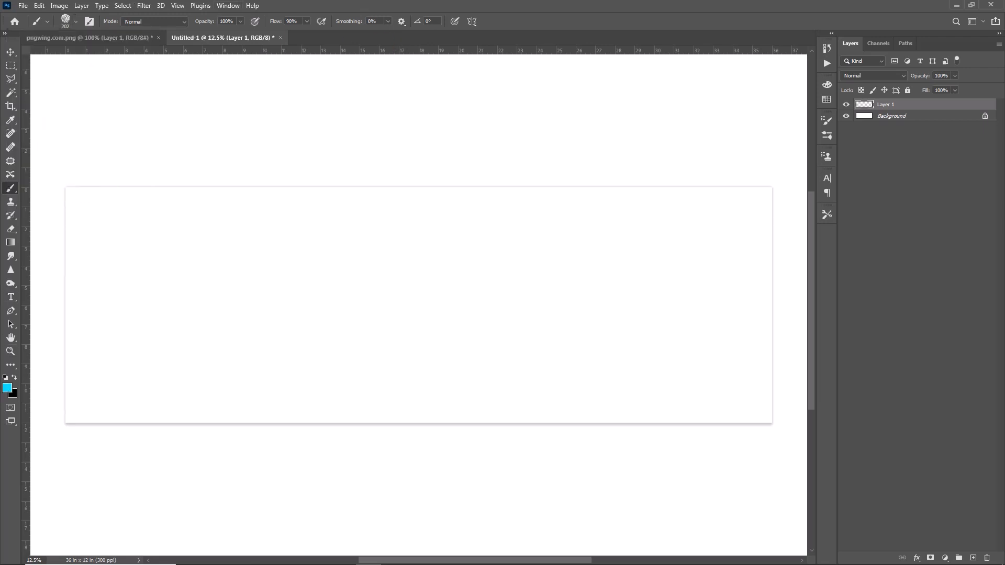
pyautogui.click(6, 388)
pyautogui.moveTo(587, 108)
pyautogui.mouseDown()
pyautogui.moveTo(600, 83)
pyautogui.moveTo(594, 57)
pyautogui.mouseUp()
pyautogui.click(691, 74)
pyautogui.press(']')
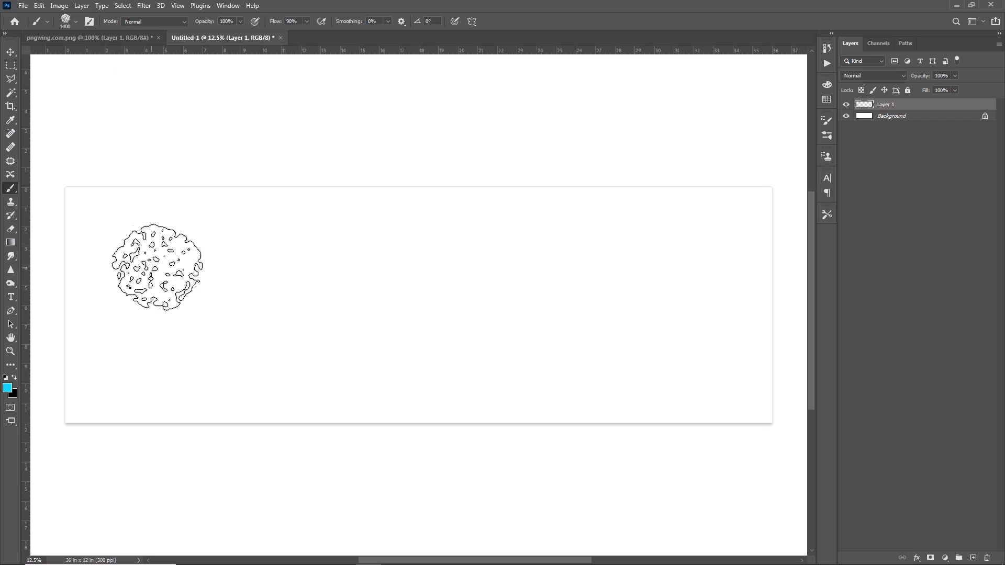
pyautogui.moveTo(172, 247); pyautogui.dragTo(152, 280)
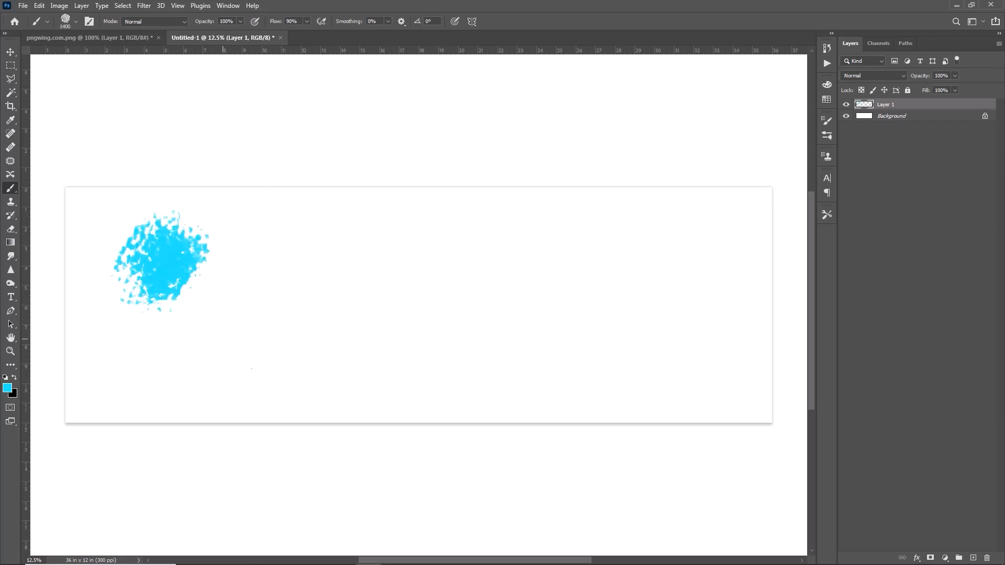
pyautogui.moveTo(686, 233); pyautogui.dragTo(712, 264)
pyautogui.moveTo(555, 332); pyautogui.dragTo(479, 367)
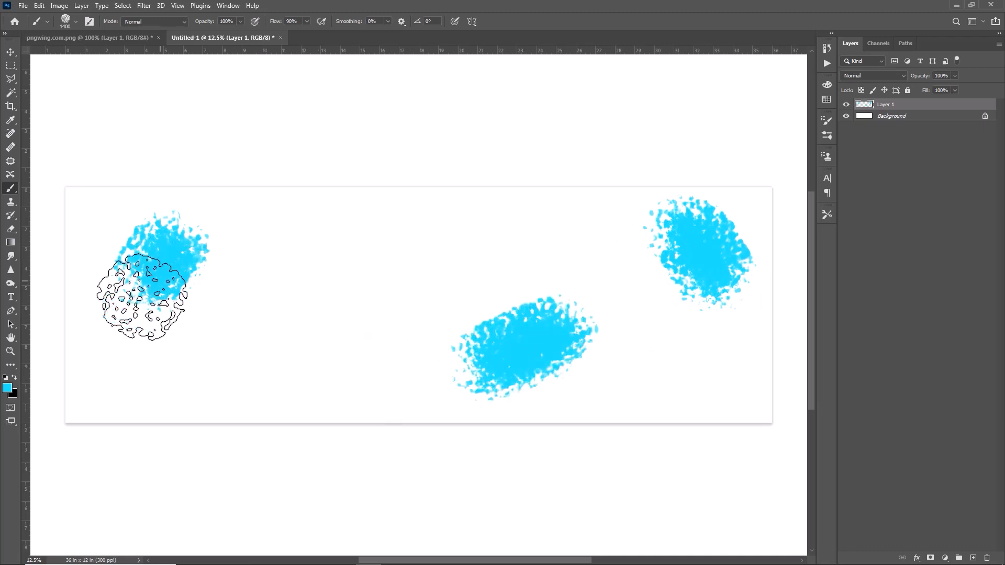
# Change the paint colour to red (#ff0d1e) and dab patches left of the banner's centre and in its lower-left area
pyautogui.click(8, 389)
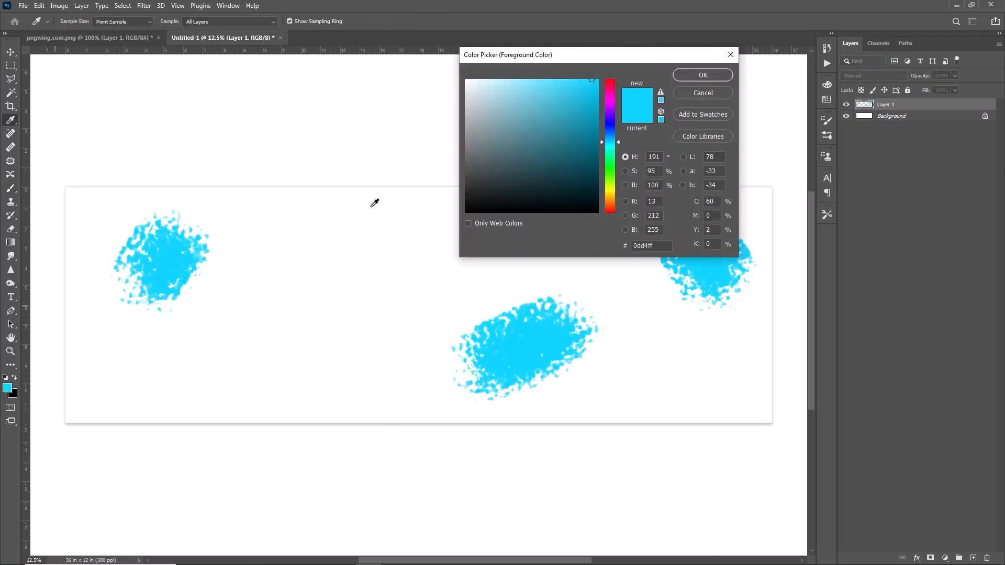
pyautogui.click(609, 82)
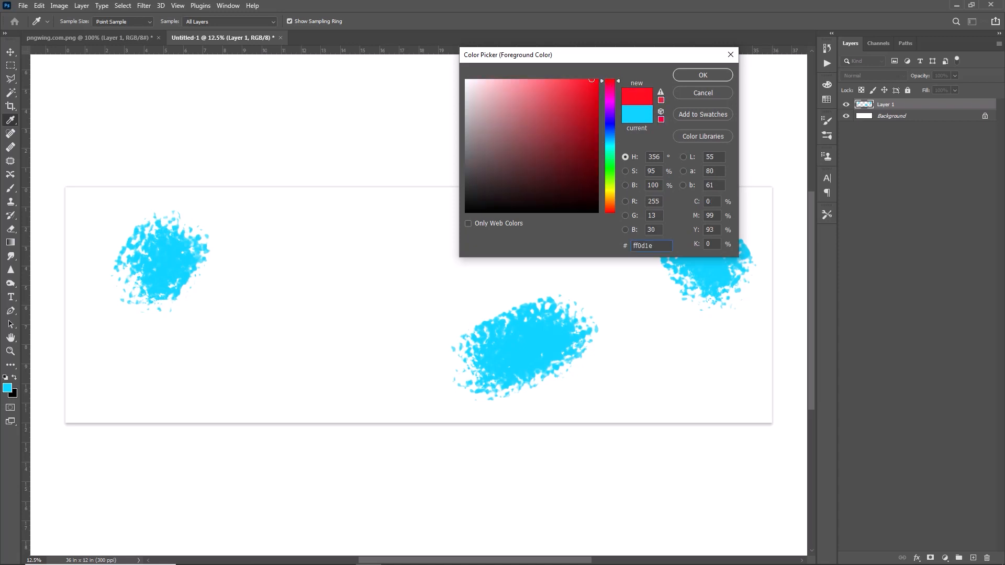
pyautogui.click(691, 73)
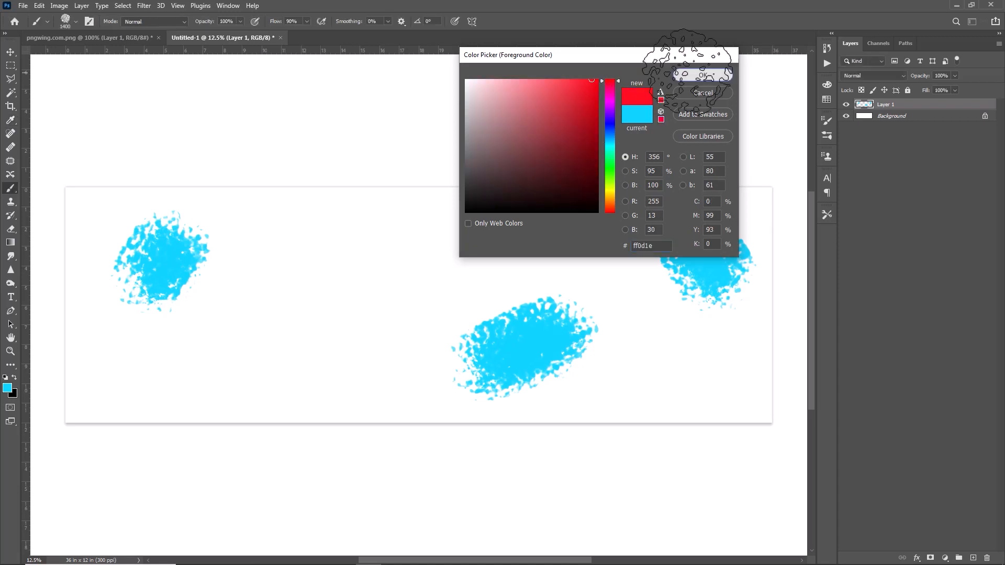
pyautogui.click(350, 282)
pyautogui.moveTo(349, 282); pyautogui.dragTo(344, 299)
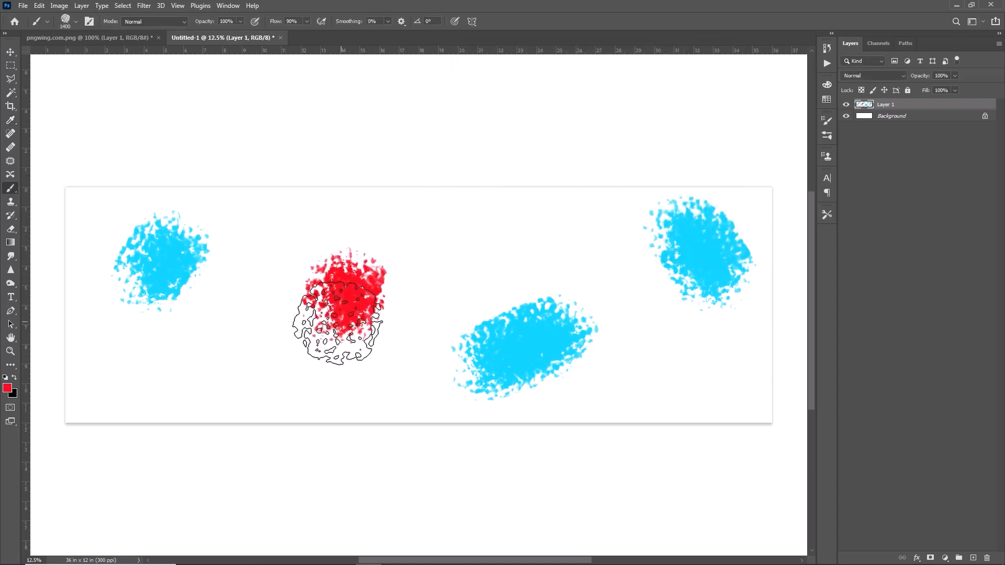
pyautogui.moveTo(154, 376); pyautogui.dragTo(148, 377)
# Change the paint colour to yellow-green and dab two patches in the upper part of the banner
pyautogui.click(7, 388)
pyautogui.click(610, 186)
pyautogui.click(692, 75)
pyautogui.click(482, 242)
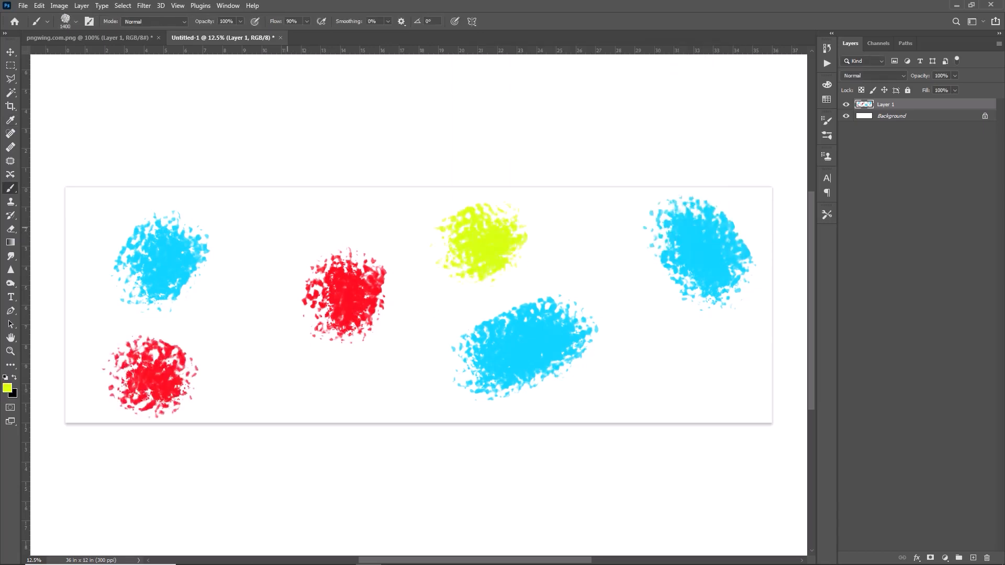
pyautogui.click(276, 230)
# Change the paint colour to green (#24ff0d) and paint patches over the left light blue patch, at the right and along the bottom edge
pyautogui.click(8, 388)
pyautogui.click(609, 170)
pyautogui.click(692, 75)
pyautogui.click(650, 301)
pyautogui.moveTo(611, 402); pyautogui.dragTo(557, 404)
# Change the paint colour to magenta and paint patches at the banner's lower left-centre, upper right and upper-left corner
pyautogui.click(7, 388)
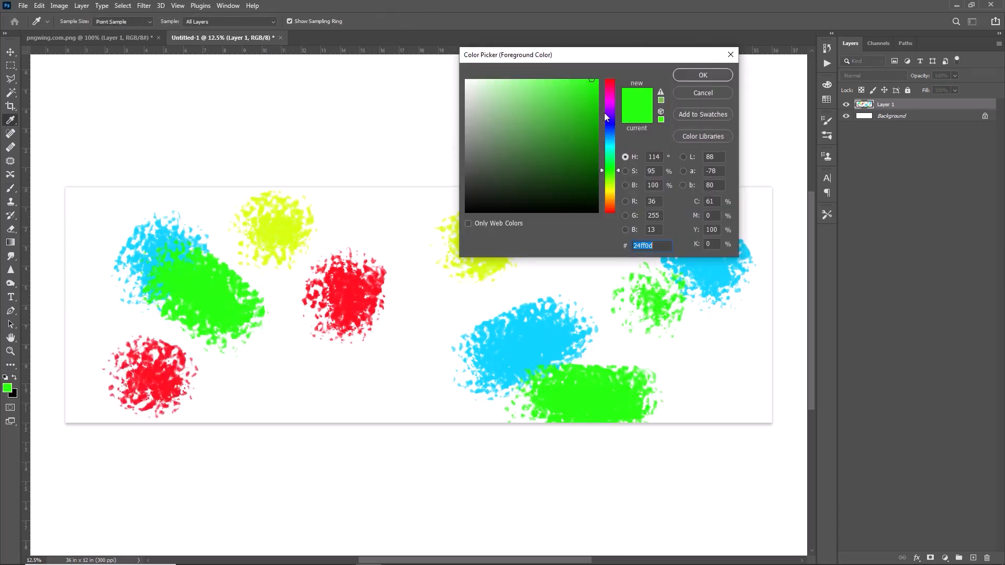
pyautogui.click(610, 102)
pyautogui.click(692, 75)
pyautogui.moveTo(291, 378); pyautogui.dragTo(307, 371)
pyautogui.moveTo(618, 239); pyautogui.dragTo(635, 198)
pyautogui.click(76, 169)
# Change the paint colour to blue (#0d1eff) and dab patches at the left edge, beside the central red patch and in both right corners
pyautogui.click(8, 388)
pyautogui.click(610, 125)
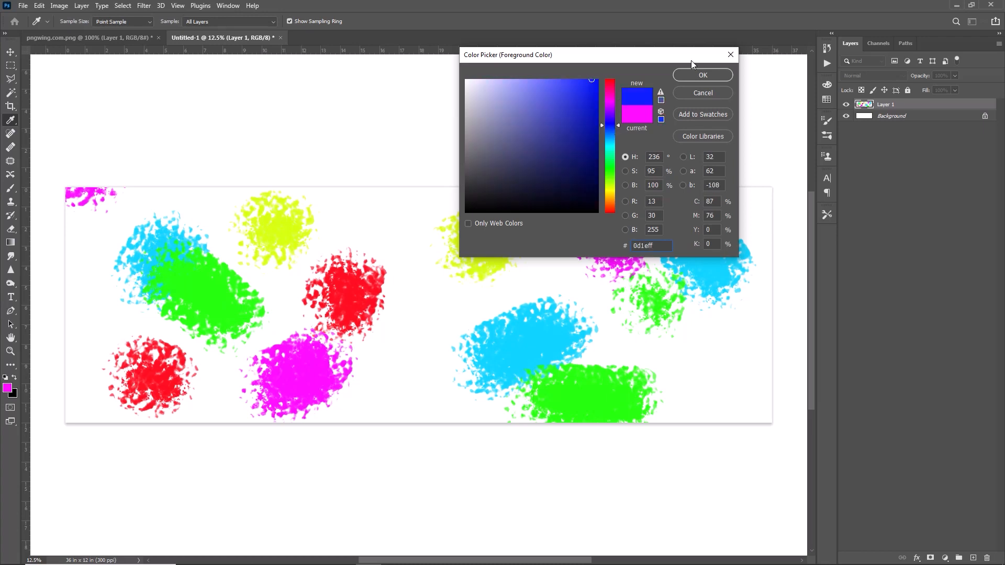
pyautogui.click(702, 75)
pyautogui.click(86, 291)
pyautogui.click(400, 320)
pyautogui.click(725, 385)
pyautogui.click(754, 207)
# Change the paint colour to yellow and paint patches along the banner's bottom, right and top edges and in the lower-left corner
pyautogui.click(7, 388)
pyautogui.click(610, 189)
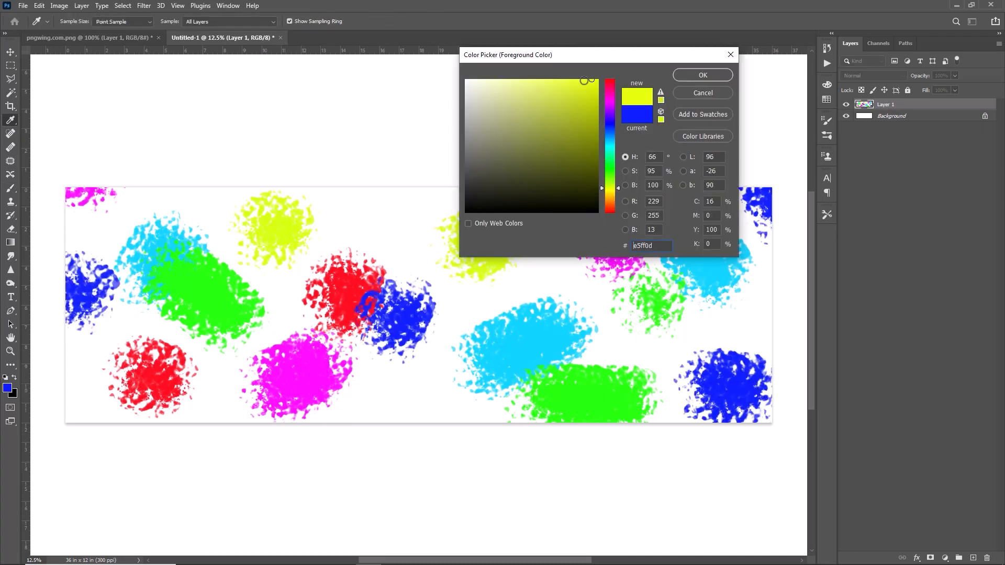
pyautogui.click(703, 75)
pyautogui.moveTo(335, 441); pyautogui.dragTo(390, 418)
pyautogui.moveTo(47, 380); pyautogui.dragTo(108, 444)
pyautogui.moveTo(799, 291); pyautogui.dragTo(803, 375)
pyautogui.click(77, 191)
pyautogui.hotkey('ctrl', 'z')
pyautogui.click(160, 166)
# Change the paint colour to a muted blue and dab patches into the remaining white gaps along the top edge and across the middle
pyautogui.click(6, 388)
pyautogui.click(610, 137)
pyautogui.click(702, 75)
pyautogui.click(356, 207)
pyautogui.moveTo(329, 299); pyautogui.dragTo(89, 411)
pyautogui.click(524, 199)
pyautogui.hotkey('ctrl', 'z')
pyautogui.click(292, 306)
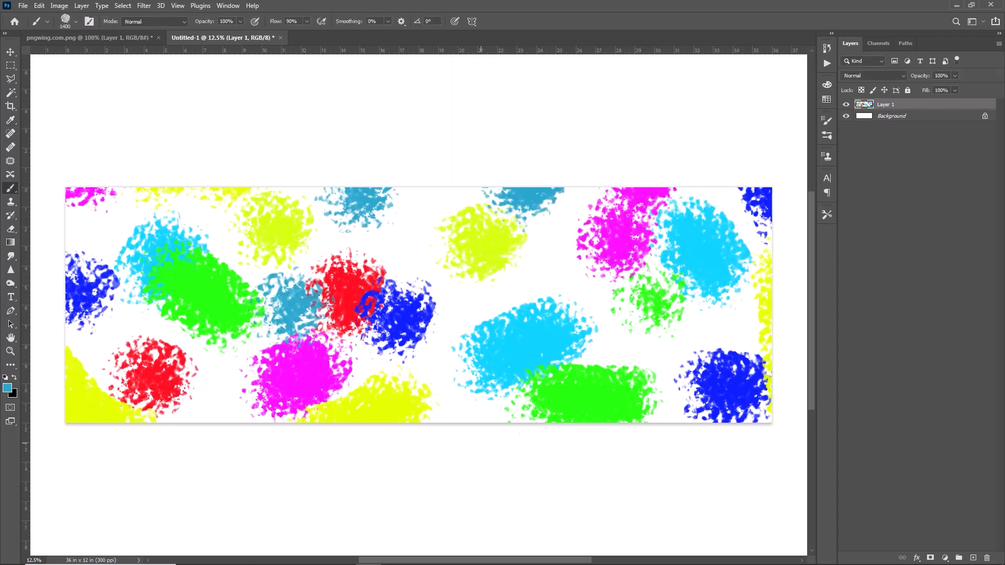
pyautogui.click(542, 275)
pyautogui.click(416, 233)
pyautogui.click(220, 395)
# Convert the painted Layer 1 to a smart object
pyautogui.press('v')
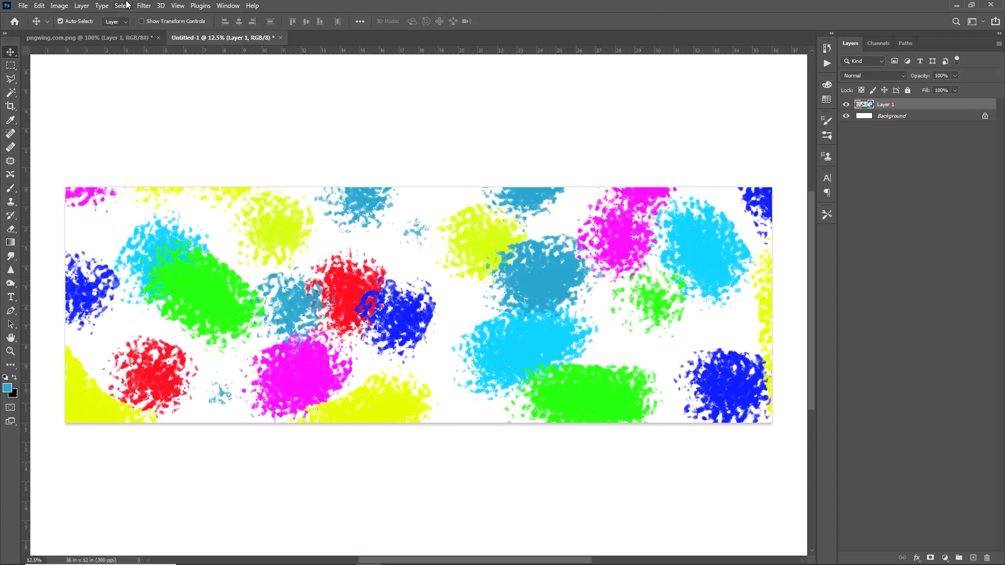
pyautogui.rightClick(903, 101)
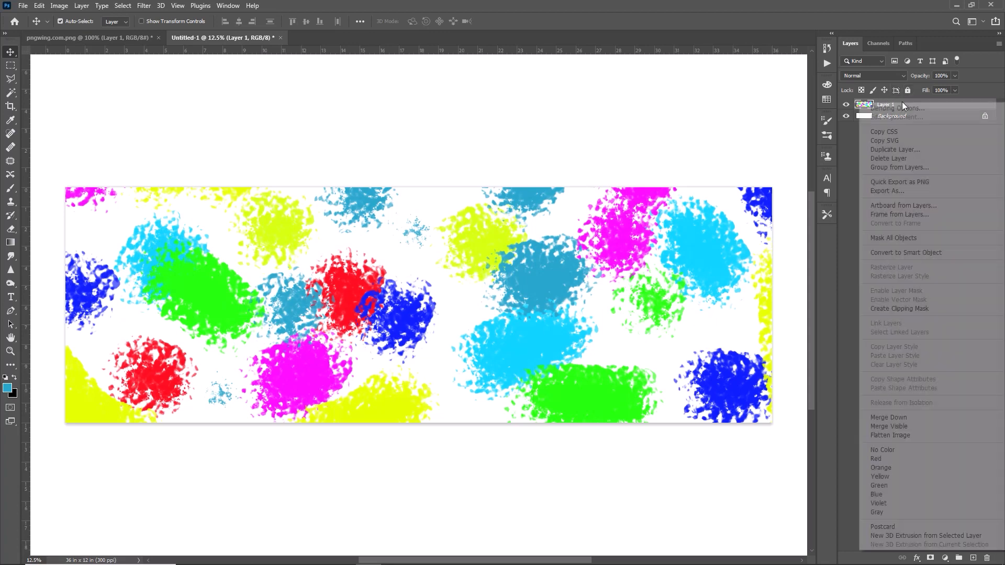
pyautogui.click(898, 253)
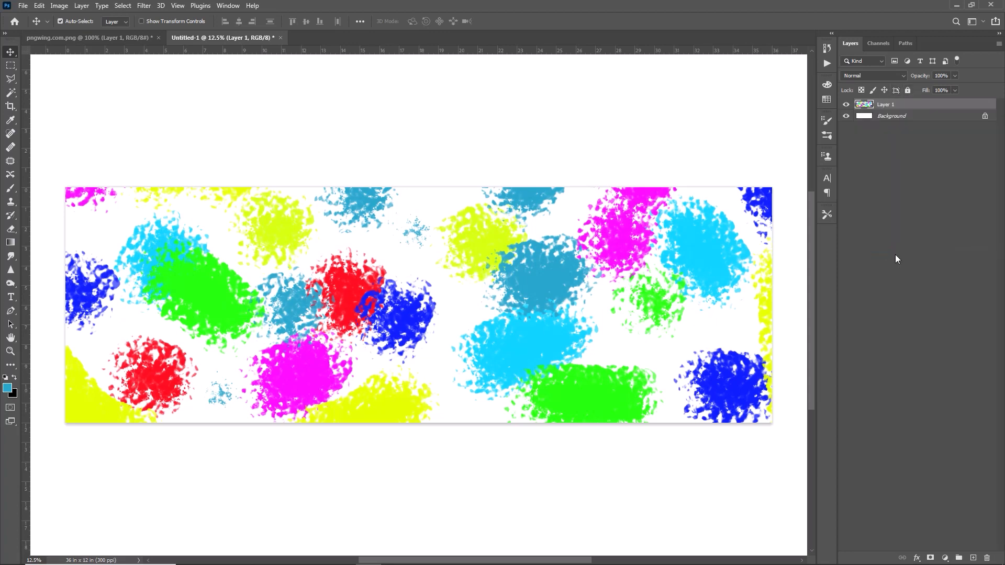
# Apply a Gaussian Blur with a radius of 332.2 pixels to the painted layer
pyautogui.click(144, 5)
pyautogui.moveTo(207, 143)
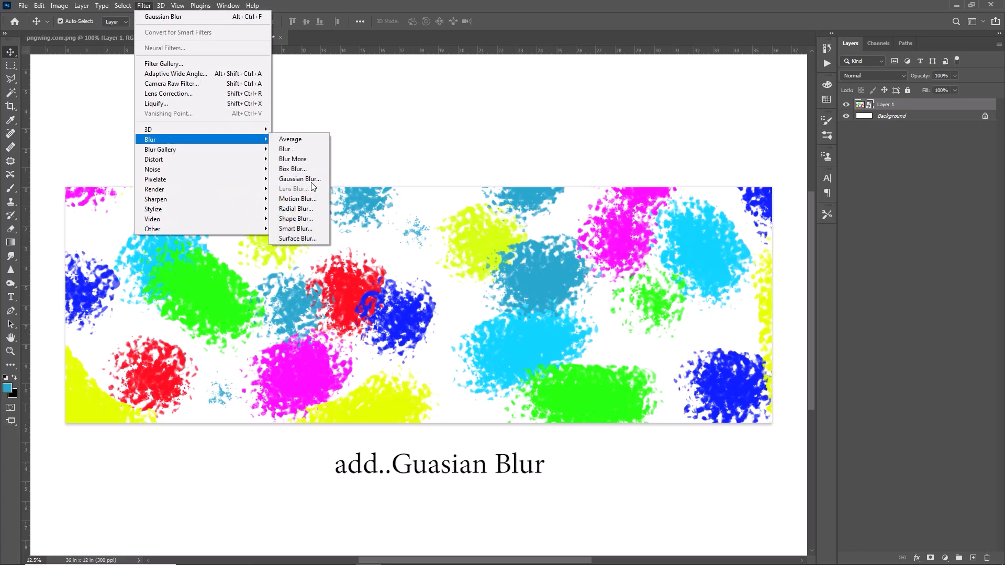
pyautogui.click(293, 179)
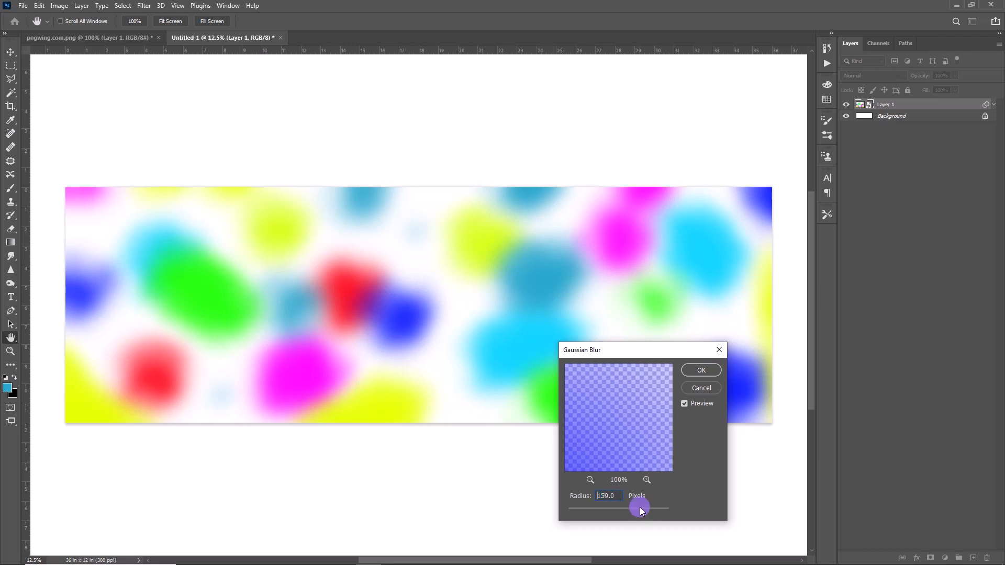
pyautogui.moveTo(619, 514); pyautogui.dragTo(647, 517)
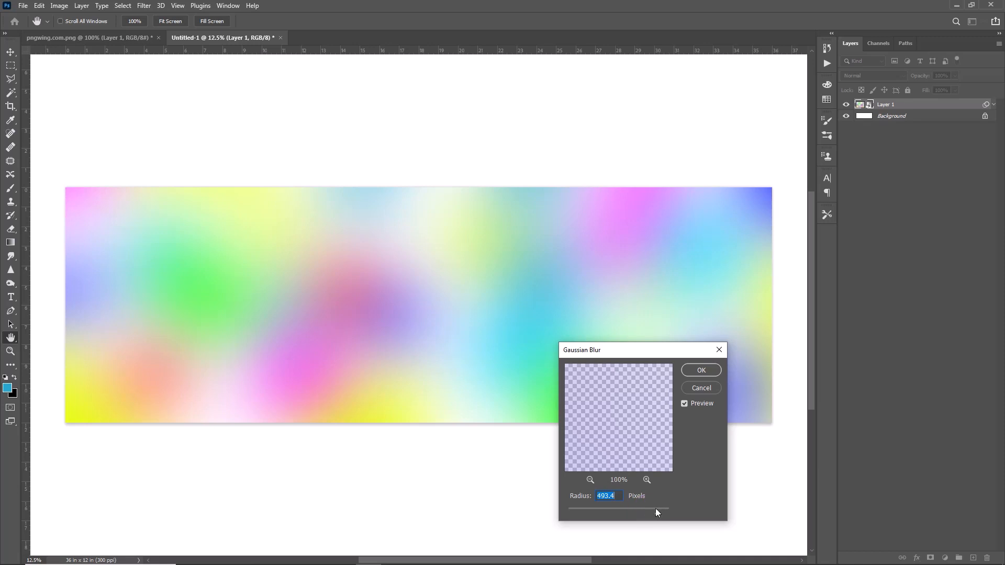
pyautogui.click(646, 513)
pyautogui.moveTo(654, 512); pyautogui.dragTo(653, 512)
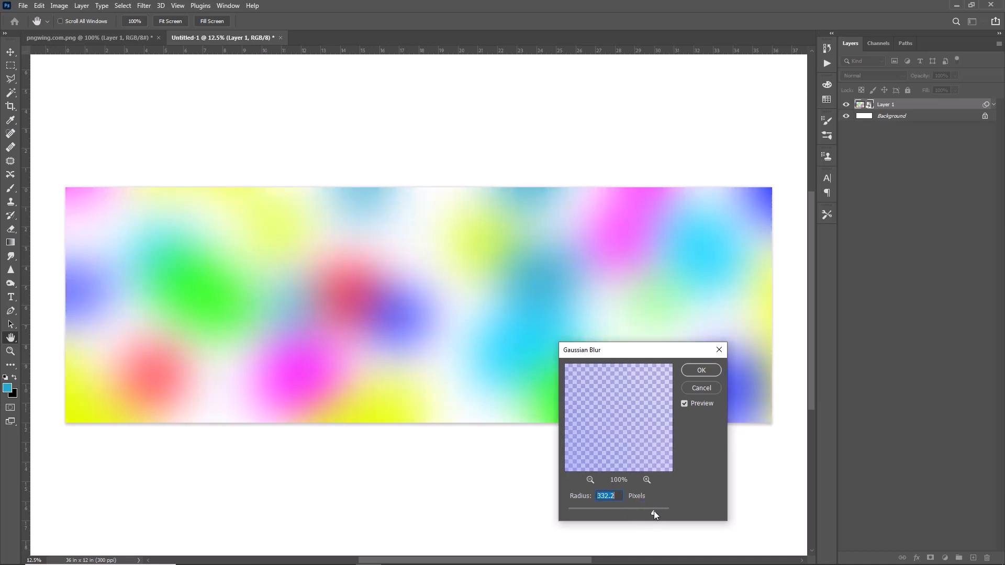
pyautogui.click(702, 371)
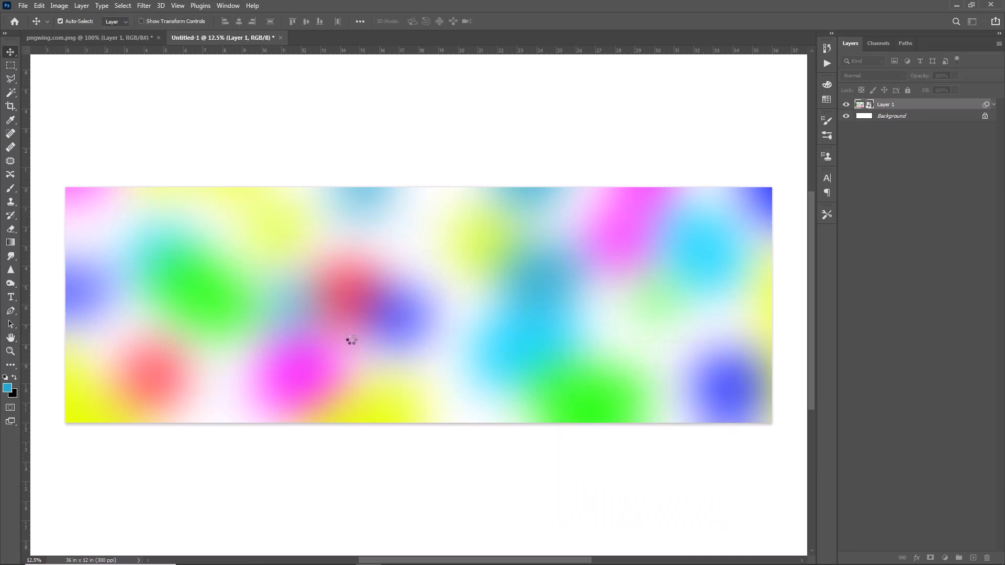
# Copy the tree from pngwing.com.png into the banner document and scale it to about 736% so it fills the banner's height in the left part
pyautogui.click(139, 41)
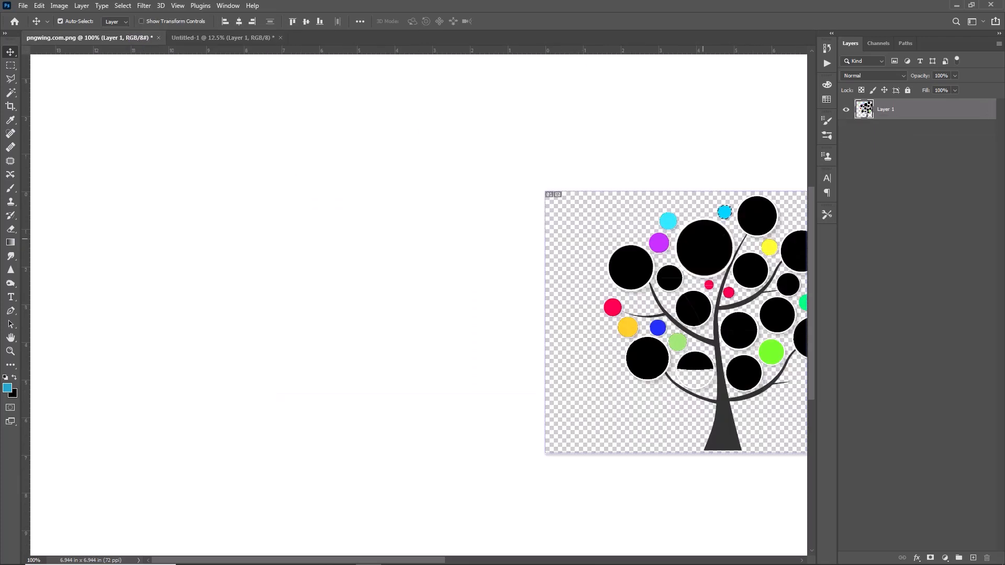
pyautogui.moveTo(623, 210); pyautogui.dragTo(231, 317)
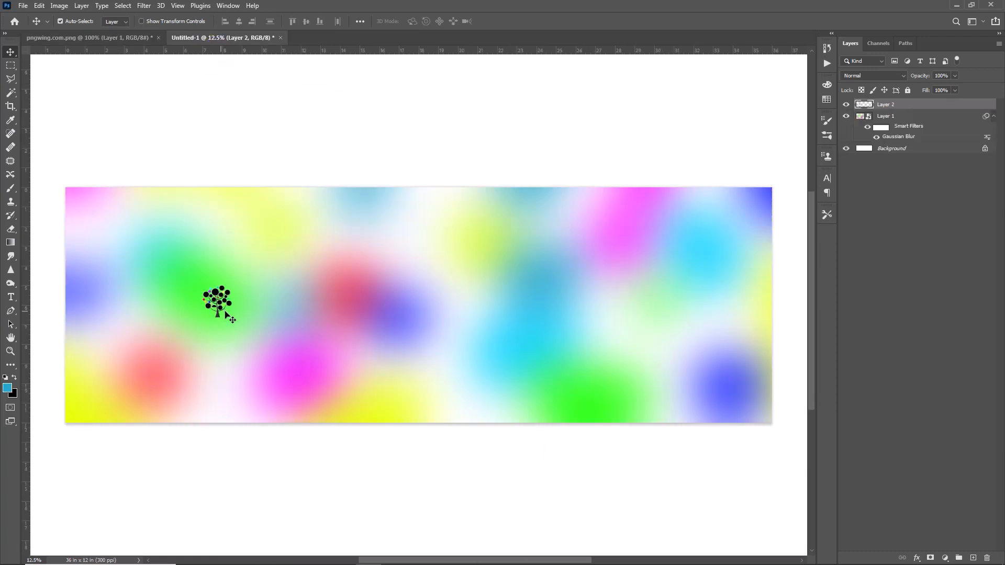
pyautogui.hotkey('ctrl', 't')
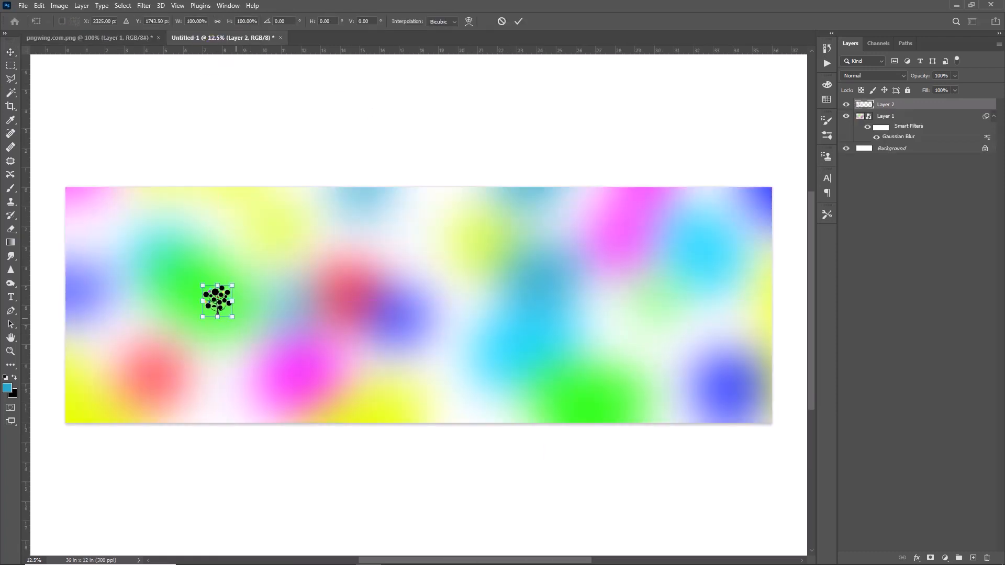
pyautogui.moveTo(233, 318); pyautogui.dragTo(382, 441)
pyautogui.moveTo(269, 363); pyautogui.dragTo(218, 280)
pyautogui.moveTo(311, 374); pyautogui.dragTo(354, 426)
pyautogui.moveTo(278, 389); pyautogui.dragTo(202, 385)
pyautogui.moveTo(284, 202); pyautogui.dragTo(296, 197)
pyautogui.moveTo(208, 275); pyautogui.dragTo(243, 275)
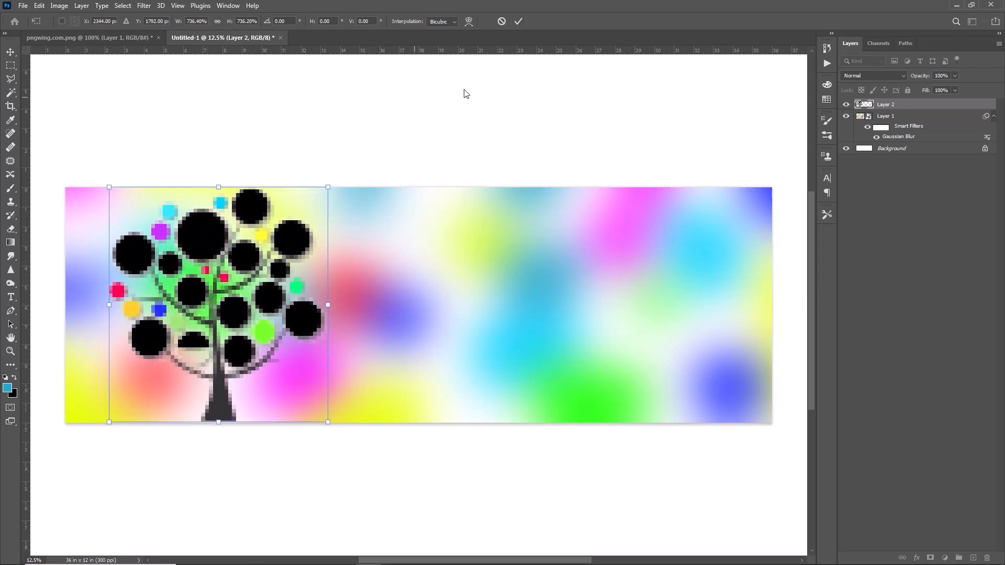
pyautogui.click(525, 24)
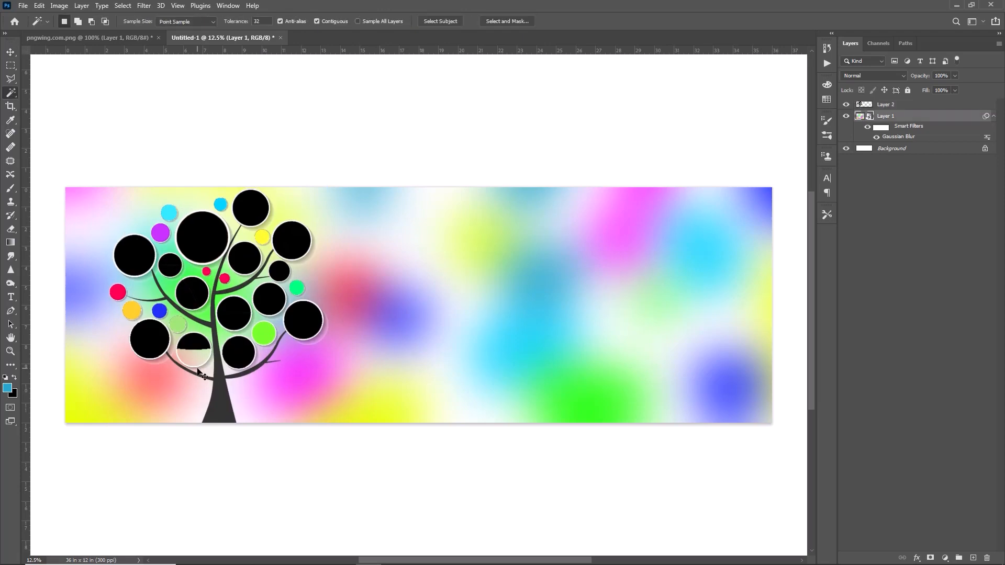
# Draw an ellipse shape of about 676 × 676 px over the tree's largest black circle
pyautogui.hotkey('ctrl', '+')
pyautogui.hotkey('ctrl', '+')
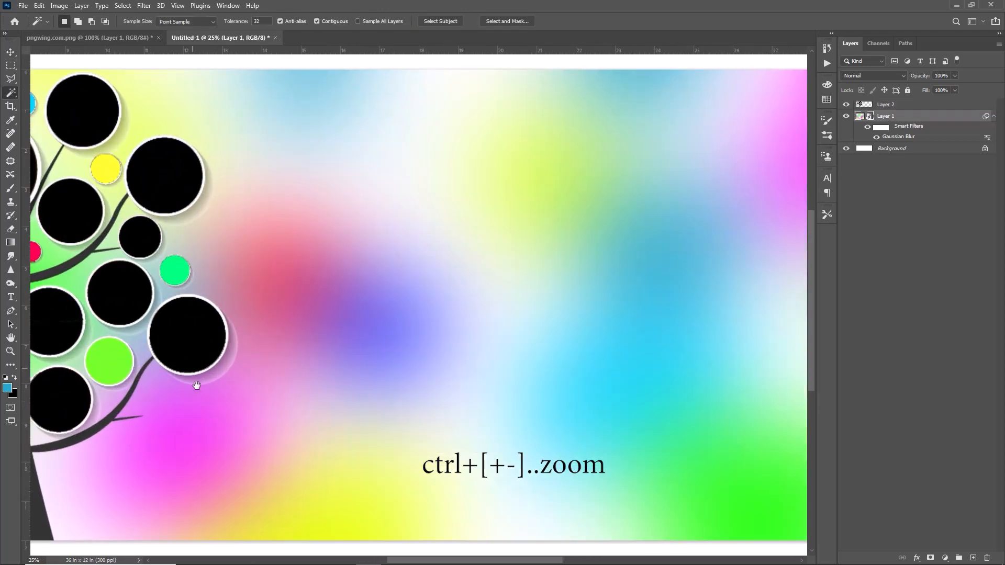
pyautogui.moveTo(297, 400); pyautogui.dragTo(593, 399)
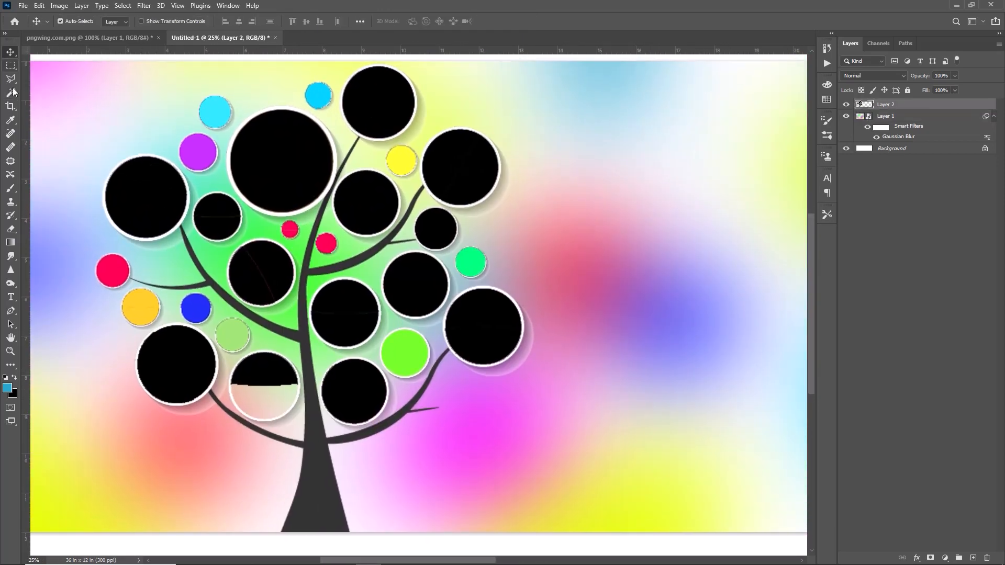
pyautogui.click(8, 372)
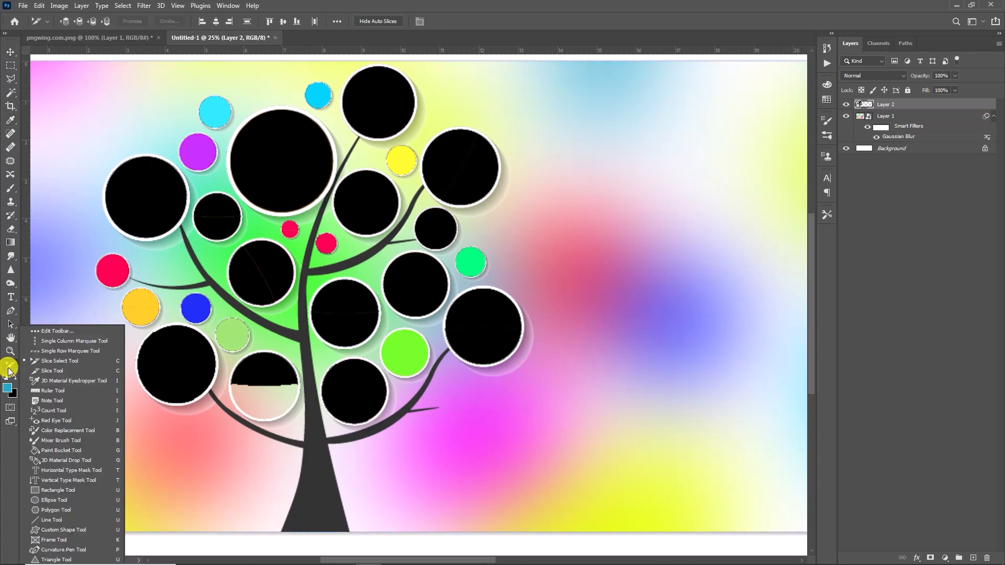
pyautogui.click(75, 484)
pyautogui.press('u')
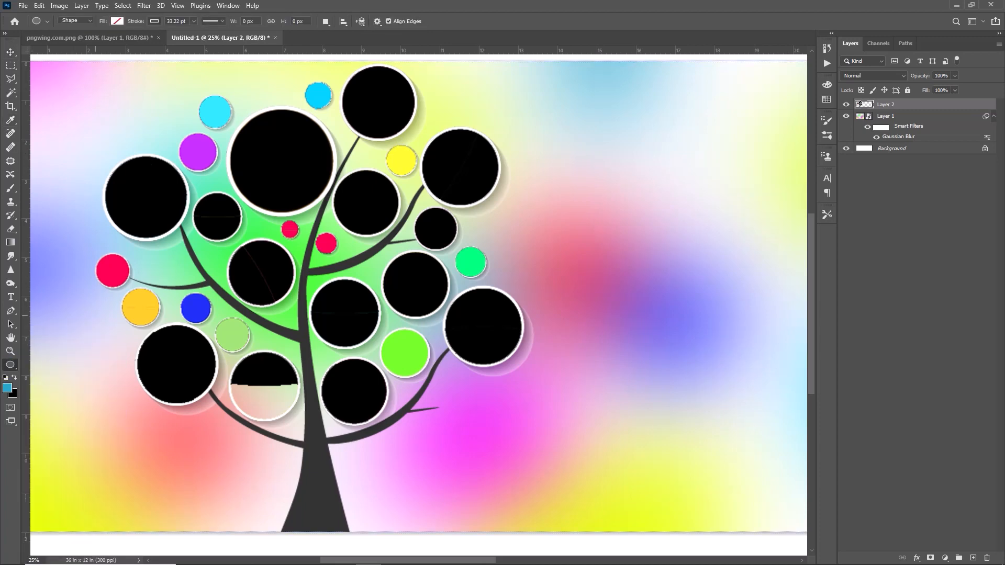
pyautogui.moveTo(246, 118); pyautogui.dragTo(336, 249)
# Remove the ellipse's stroke and fill it with magenta
pyautogui.click(678, 169)
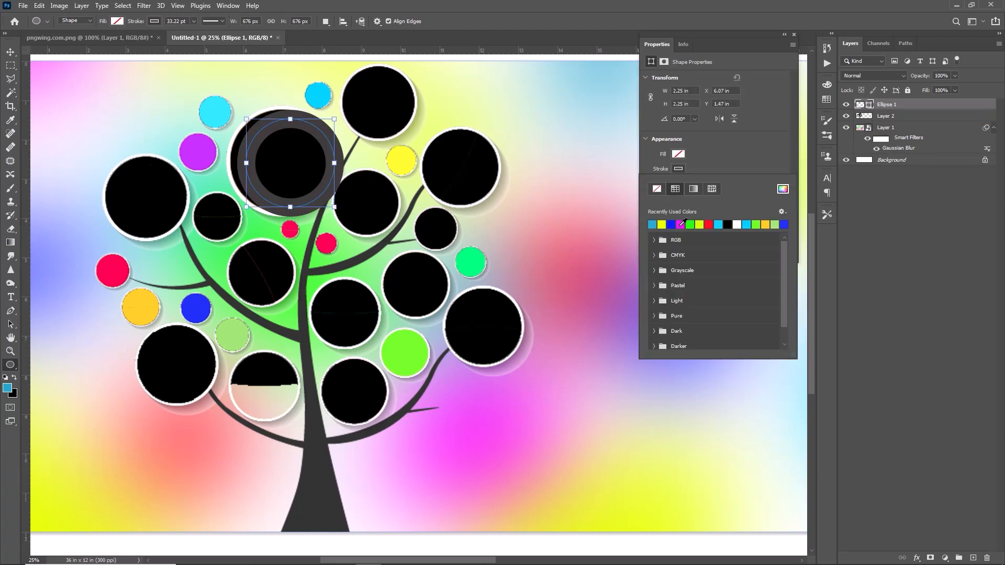
pyautogui.click(674, 224)
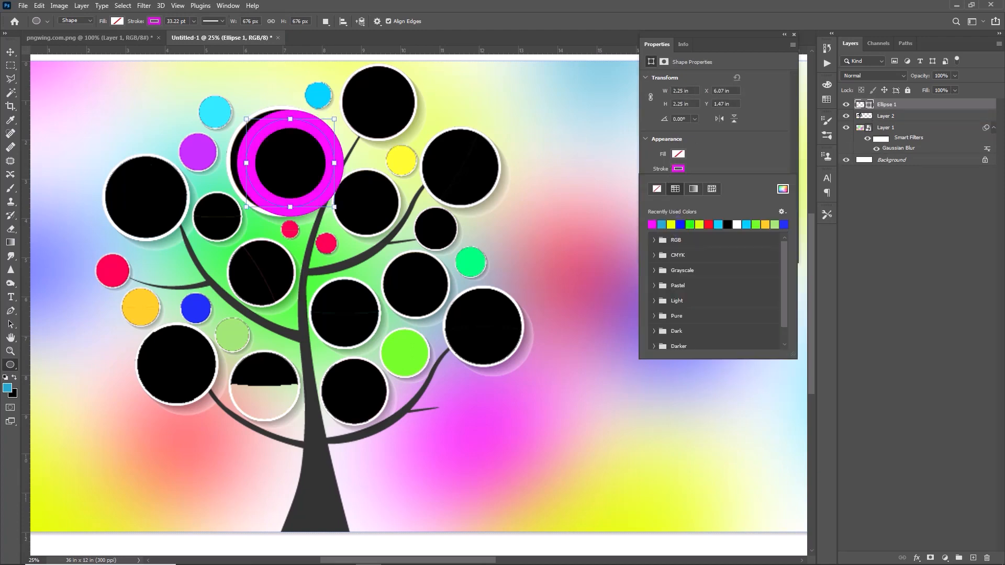
pyautogui.click(657, 188)
pyautogui.click(684, 155)
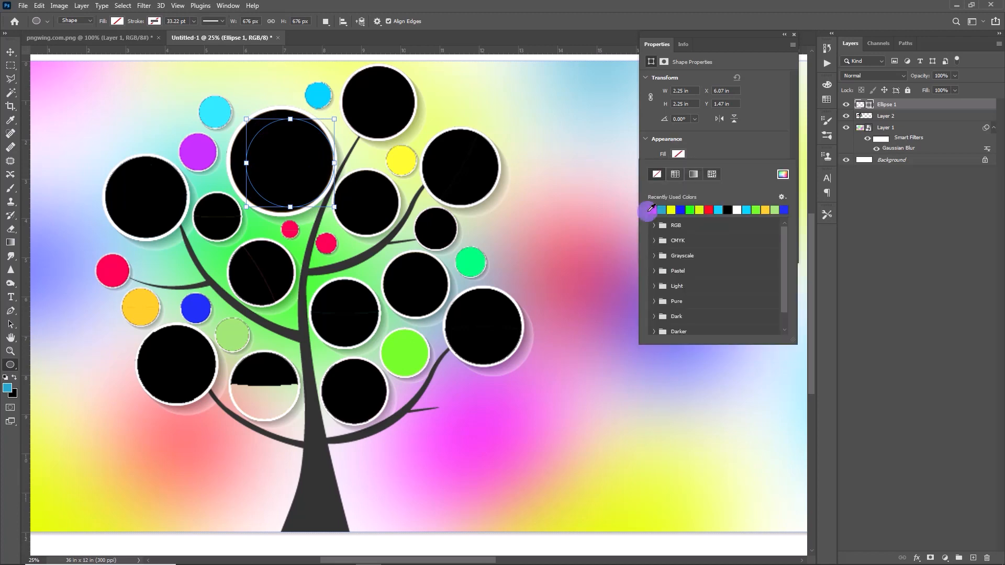
pyautogui.click(651, 210)
pyautogui.click(752, 156)
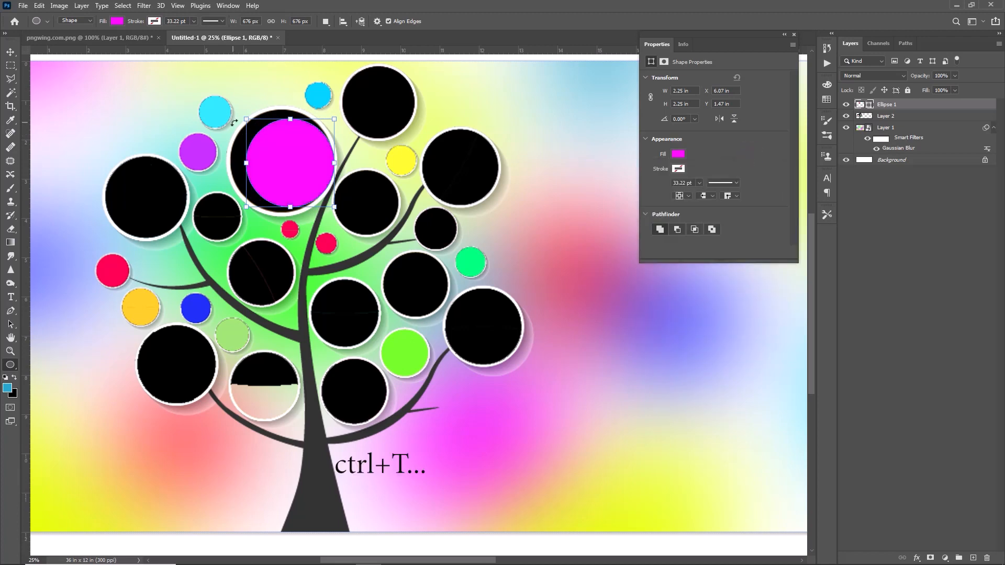
# Enlarge the magenta circle to about 2.66 in and position it to cover the tree's largest black circle
pyautogui.moveTo(248, 120)
pyautogui.mouseDown()
pyautogui.moveTo(233, 90)
pyautogui.moveTo(236, 109)
pyautogui.mouseUp()
pyautogui.moveTo(307, 172); pyautogui.dragTo(335, 161)
pyautogui.press('v')
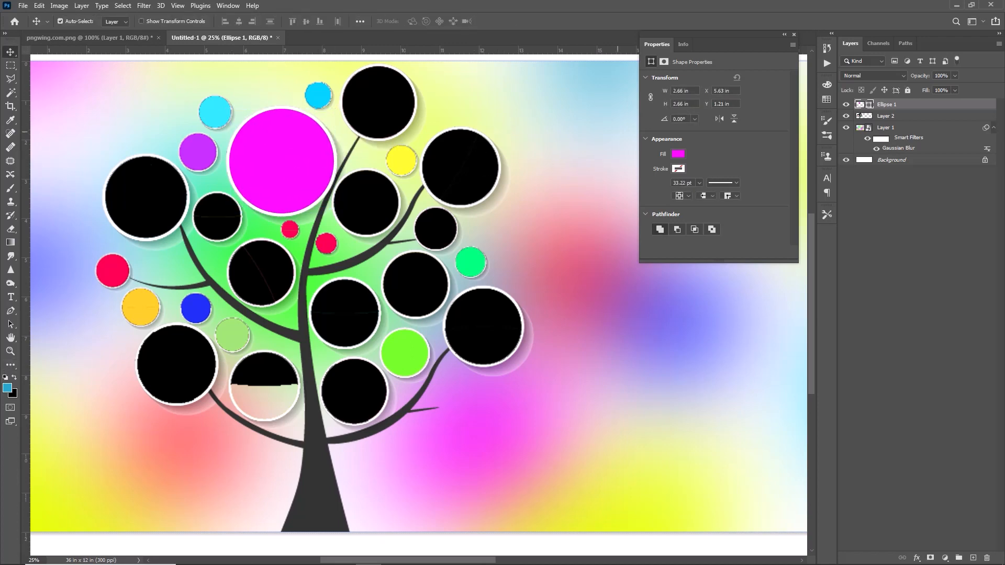
pyautogui.click(793, 34)
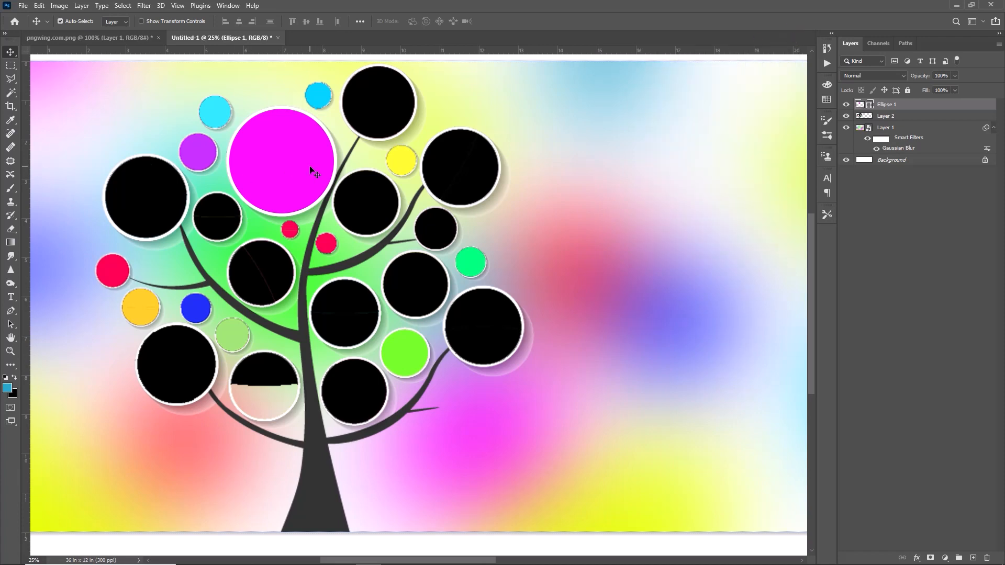
# Duplicate the magenta circle and shrink the copy to cover the tree's topmost black frame
pyautogui.press('ctrl')
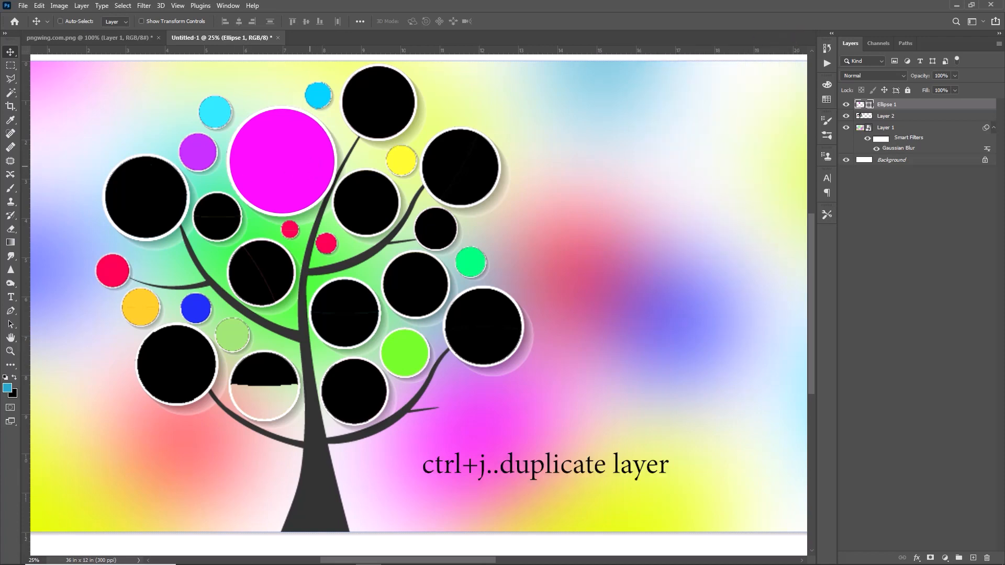
pyautogui.hotkey('ctrl', 'j')
pyautogui.moveTo(303, 168); pyautogui.dragTo(372, 140)
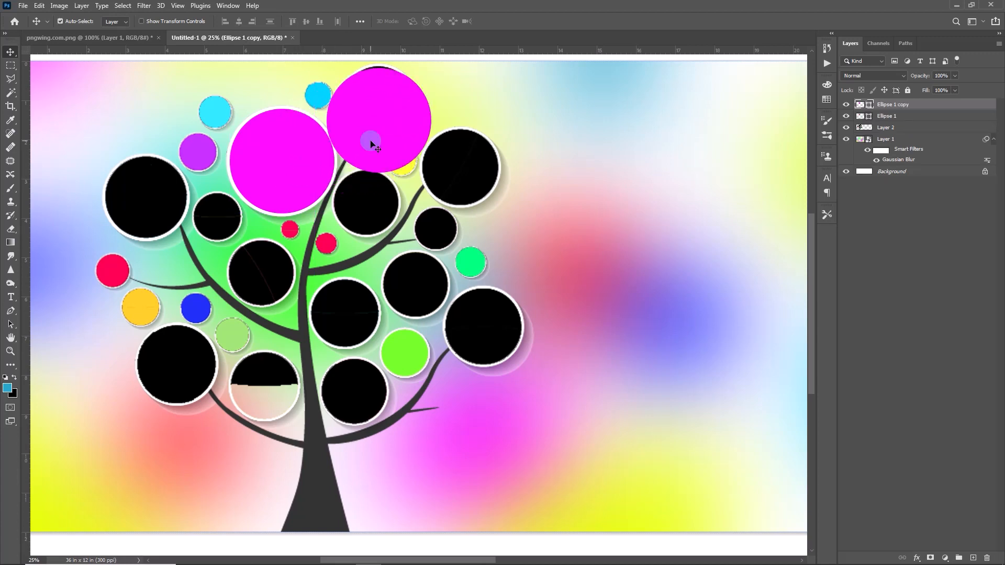
pyautogui.hotkey('ctrl', 't')
pyautogui.moveTo(432, 173); pyautogui.dragTo(402, 143)
pyautogui.moveTo(379, 119); pyautogui.dragTo(420, 139)
pyautogui.moveTo(383, 100); pyautogui.dragTo(381, 103)
pyautogui.moveTo(343, 140); pyautogui.dragTo(342, 141)
pyautogui.click(518, 21)
# Duplicate the top circle and resize the copy to cover the black frame on the tree's upper-right branch
pyautogui.hotkey('ctrl', 'j')
pyautogui.moveTo(393, 115); pyautogui.dragTo(458, 205)
pyautogui.hotkey('ctrl', 't')
pyautogui.click(521, 22)
# Add two more circle copies, fitting one over the lower-right frame and one at about 103% over the lower-left frame
pyautogui.hotkey('ctrl', 'j')
pyautogui.moveTo(470, 159); pyautogui.dragTo(185, 357)
pyautogui.hotkey('ctrl', 'j')
pyautogui.hotkey('ctrl', 't')
pyautogui.moveTo(214, 365); pyautogui.dragTo(218, 364)
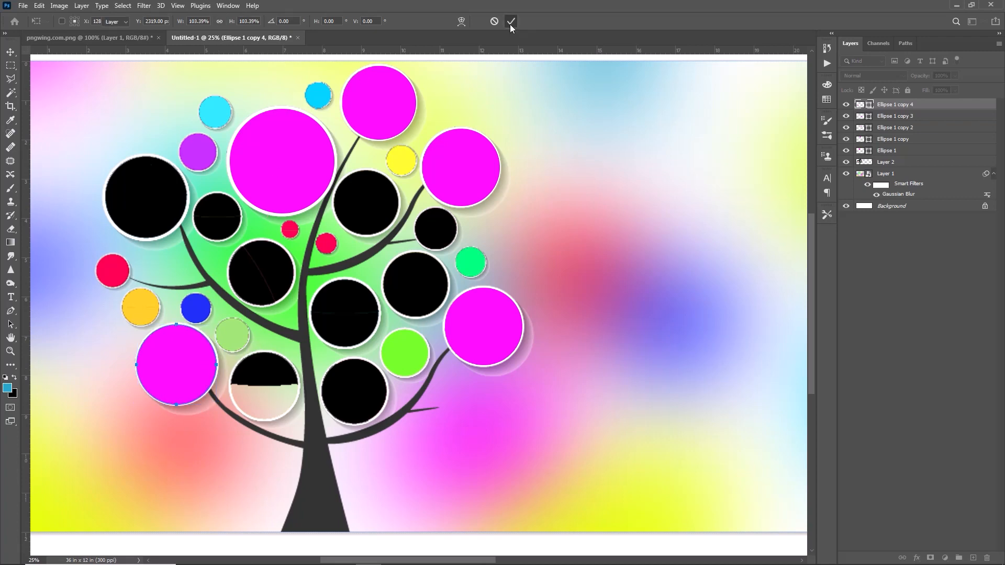
pyautogui.click(511, 21)
# Add four smaller circle copies over the two bottom frames and the two middle frames beside the trunk
pyautogui.hotkey('ctrl', 'j')
pyautogui.moveTo(187, 359); pyautogui.dragTo(145, 179)
pyautogui.hotkey('ctrl', 'j')
# Duplicate a circle and enlarge the copy to cover the large black frame on the tree's far-left branch
pyautogui.hotkey('ctrl', 'j')
pyautogui.hotkey('ctrl', 't')
pyautogui.click(514, 22)
pyautogui.hotkey('ctrl', 't')
pyautogui.click(514, 21)
pyautogui.hotkey('ctrl', 'j')
# Add circle copies over the black frames left of the trunk and resize them to fit
pyautogui.hotkey('ctrl', 'j')
pyautogui.hotkey('ctrl', 't')
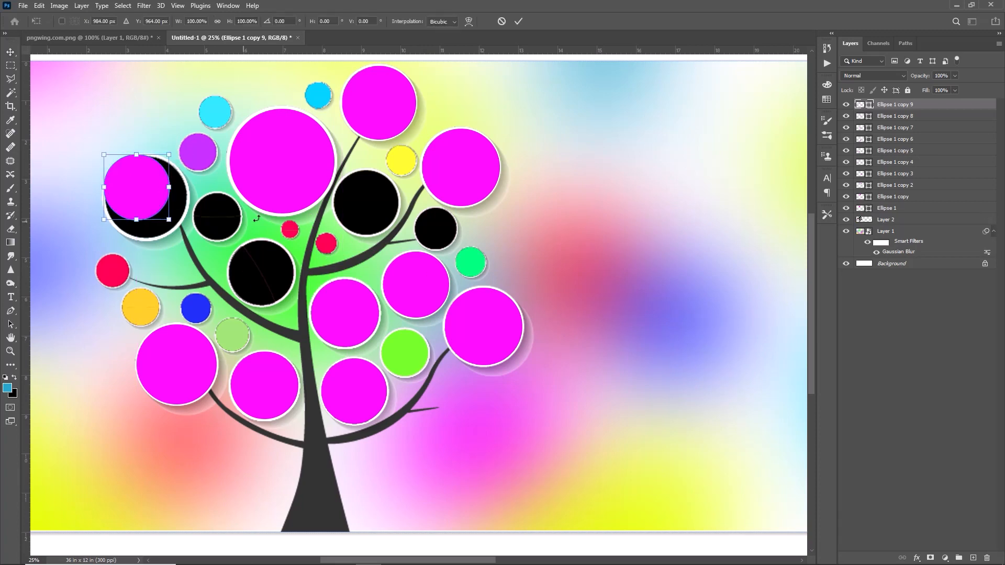
pyautogui.moveTo(170, 220); pyautogui.dragTo(188, 239)
pyautogui.click(515, 22)
pyautogui.hotkey('ctrl', 'j')
pyautogui.moveTo(187, 191); pyautogui.dragTo(227, 273)
# Add a circle copy scaled to about 87% over the small black frame on the right branch, completing the tree's frames
pyautogui.hotkey('ctrl', 'j')
pyautogui.hotkey('ctrl', 't')
pyautogui.click(515, 21)
pyautogui.hotkey('ctrl', 't')
pyautogui.moveTo(292, 272); pyautogui.dragTo(230, 214)
pyautogui.click(518, 22)
pyautogui.hotkey('ctrl', 'j')
pyautogui.hotkey('ctrl', 't')
pyautogui.moveTo(255, 182); pyautogui.dragTo(239, 199)
pyautogui.moveTo(218, 222); pyautogui.dragTo(241, 239)
pyautogui.moveTo(217, 193); pyautogui.dragTo(458, 208)
pyautogui.press('Return')
pyautogui.hotkey('ctrl', 'j')
pyautogui.hotkey('ctrl', 't')
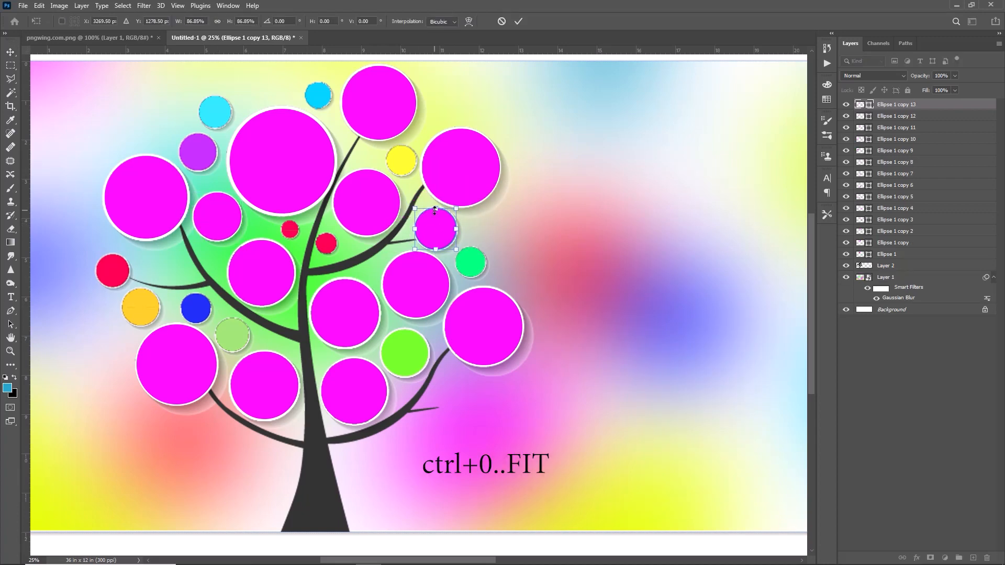
pyautogui.press('Return')
pyautogui.hotkey('ctrl', '0')
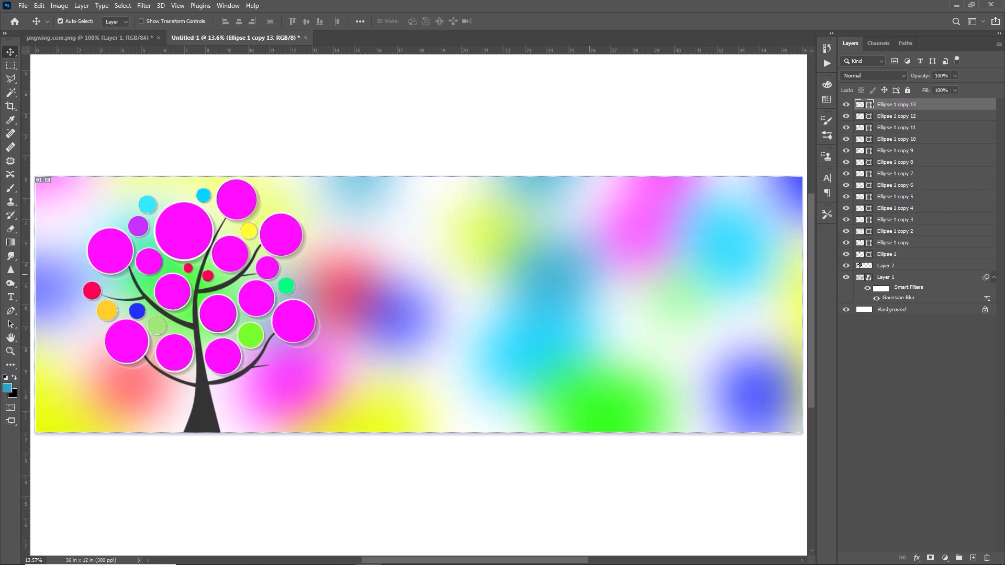
# Duplicate the tree's largest circle and enlarge the copy beside the tree so it overhangs the banner's lower edge
pyautogui.click(180, 226)
pyautogui.hotkey('ctrl', 'j')
pyautogui.moveTo(179, 227); pyautogui.dragTo(478, 263)
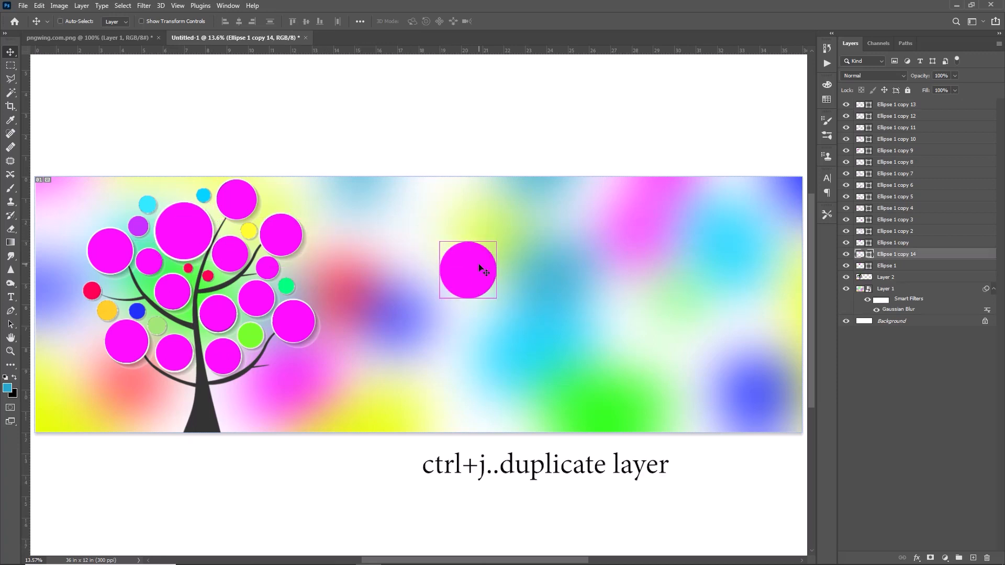
pyautogui.hotkey('ctrl', 't')
pyautogui.moveTo(497, 298); pyautogui.dragTo(618, 420)
pyautogui.moveTo(536, 341); pyautogui.dragTo(405, 398)
pyautogui.click(519, 21)
# Duplicate the large circle and shrink the copy slightly at the banner's upper edge, right of centre
pyautogui.hotkey('ctrl', 'j')
pyautogui.moveTo(390, 343); pyautogui.dragTo(554, 245)
pyautogui.hotkey('ctrl', 't')
pyautogui.moveTo(652, 378); pyautogui.dragTo(615, 341)
pyautogui.moveTo(474, 341); pyautogui.dragTo(454, 359)
pyautogui.moveTo(523, 293); pyautogui.dragTo(518, 272)
# Enlarge the lower large circle and shift both large circles slightly to the right
pyautogui.click(435, 391)
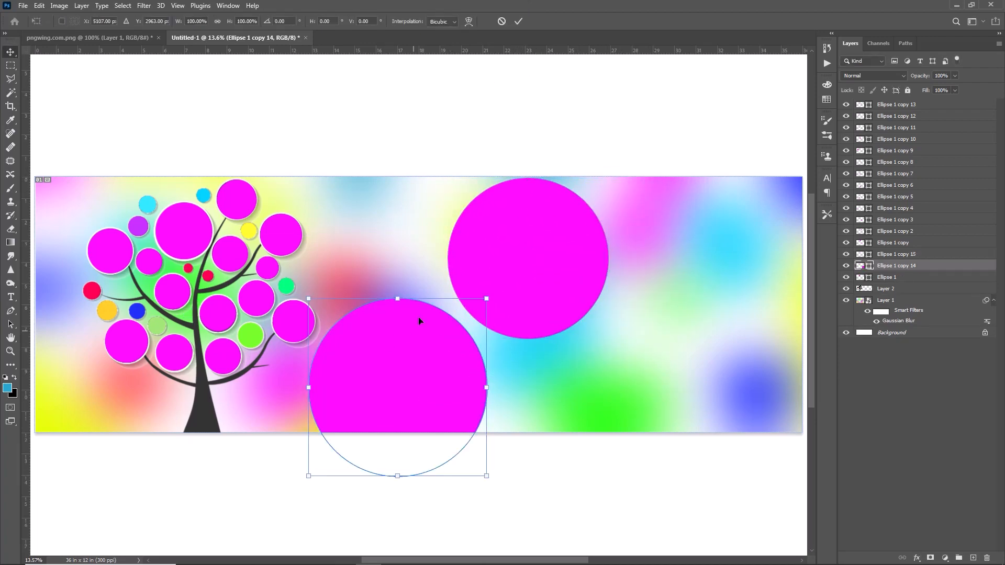
pyautogui.hotkey('ctrl', 't')
pyautogui.moveTo(398, 299); pyautogui.dragTo(398, 281)
pyautogui.click(517, 21)
pyautogui.moveTo(516, 272); pyautogui.dragTo(530, 272)
pyautogui.moveTo(408, 357); pyautogui.dragTo(421, 356)
# Duplicate the upper large circle into the banner's upper-right corner and scale the copy to about 123%
pyautogui.moveTo(514, 281); pyautogui.dragTo(744, 244)
pyautogui.hotkey('ctrl', 'j')
pyautogui.hotkey('ctrl', 't')
pyautogui.moveTo(669, 310); pyautogui.dragTo(634, 347)
pyautogui.moveTo(716, 284)
pyautogui.mouseDown()
pyautogui.moveTo(730, 290)
pyautogui.moveTo(719, 280)
pyautogui.mouseUp()
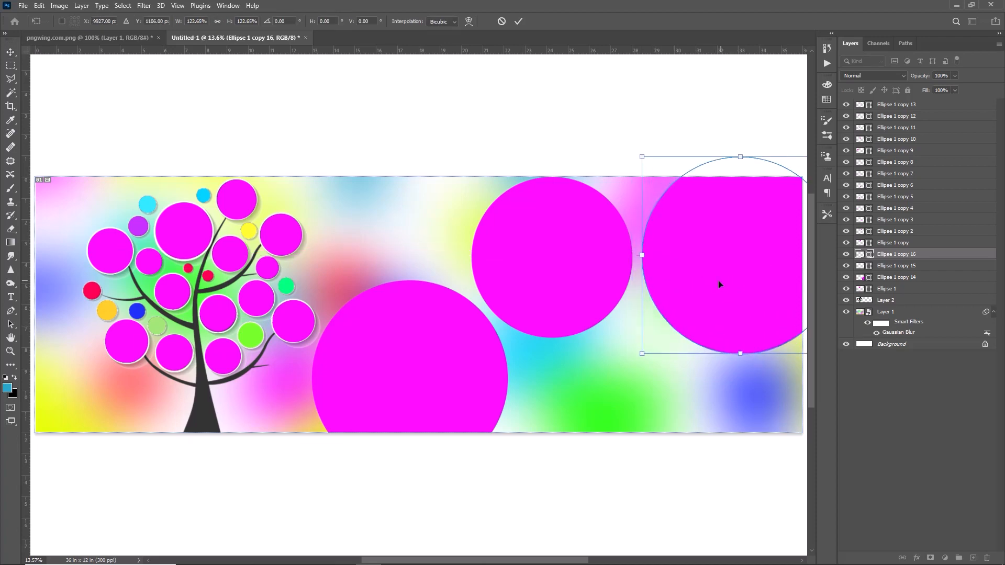
pyautogui.press('Return')
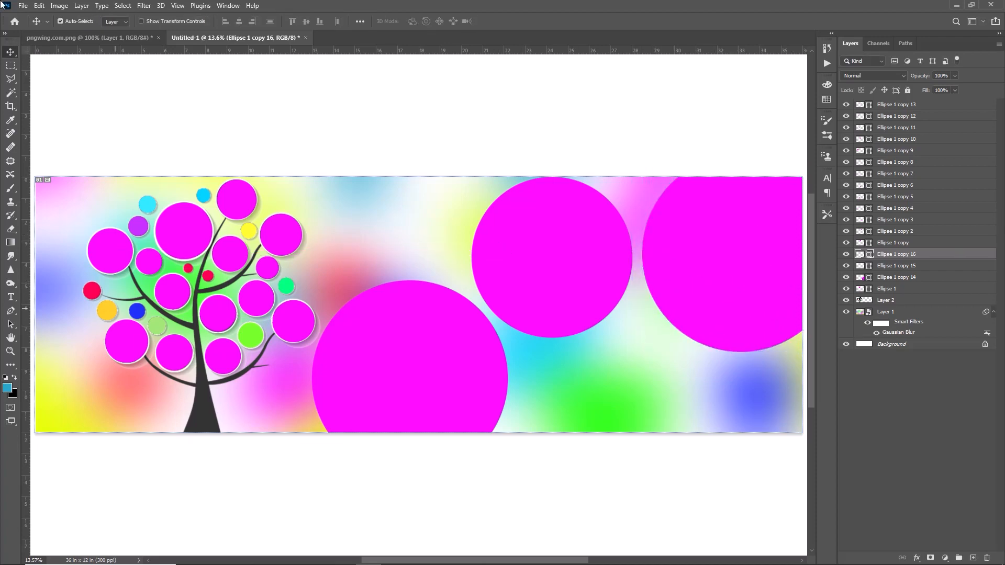
# Open Effects (13).png and copy its light streak into the banner document
pyautogui.click(23, 6)
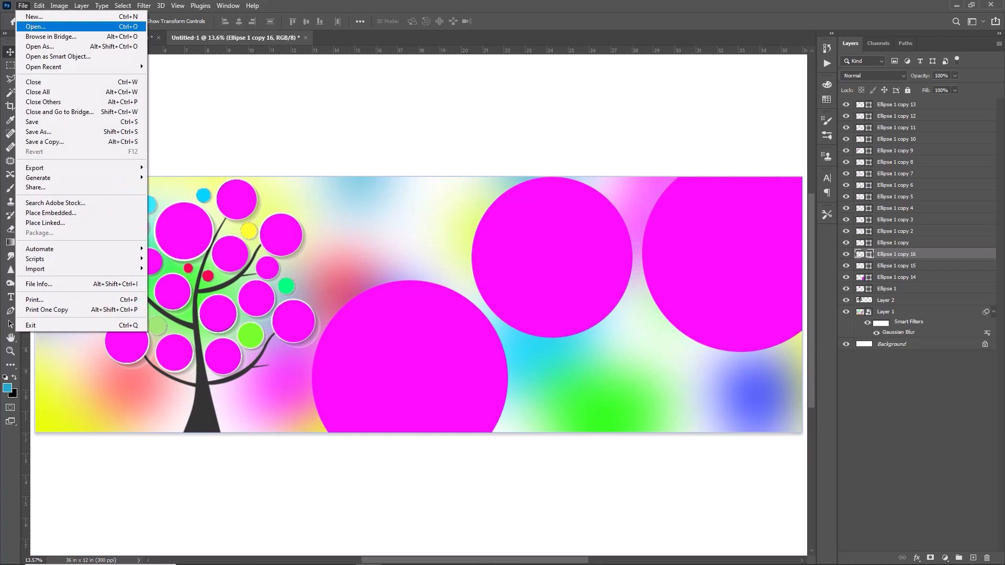
pyautogui.click(30, 25)
pyautogui.click(173, 83)
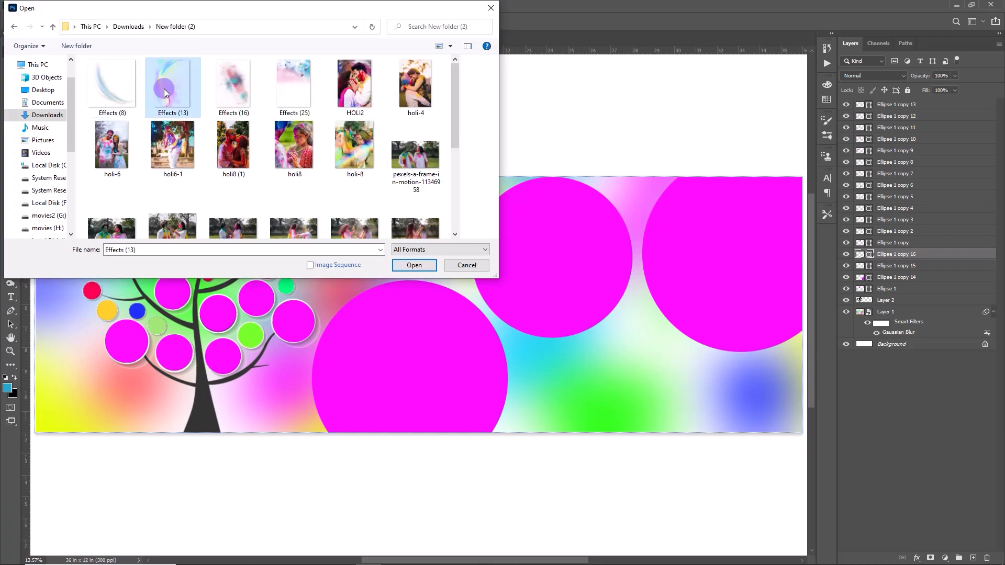
pyautogui.click(413, 265)
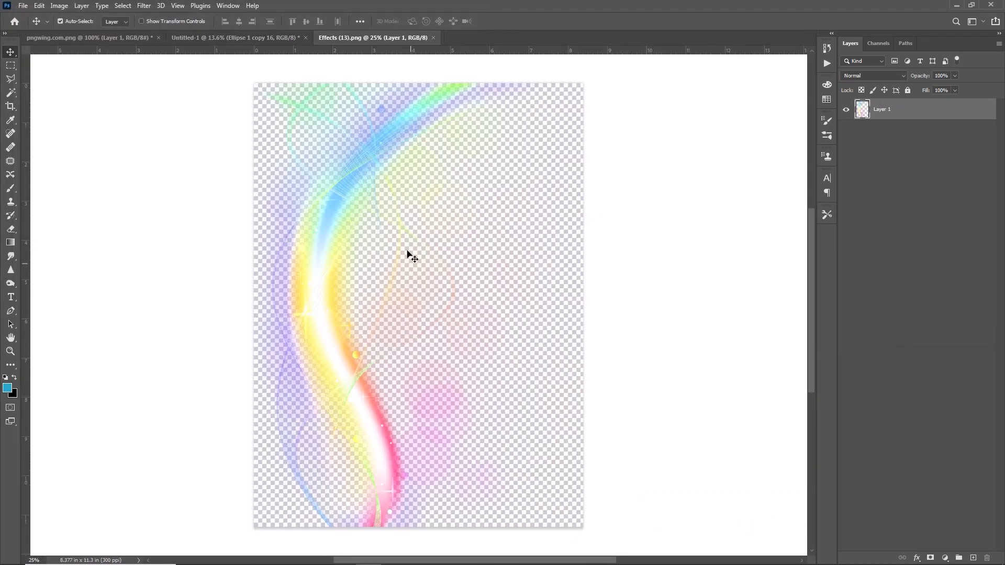
pyautogui.moveTo(326, 271); pyautogui.dragTo(318, 296)
# Transform the light-streak effect over the tree area and move its layer below the tree layer
pyautogui.hotkey('ctrl', 't')
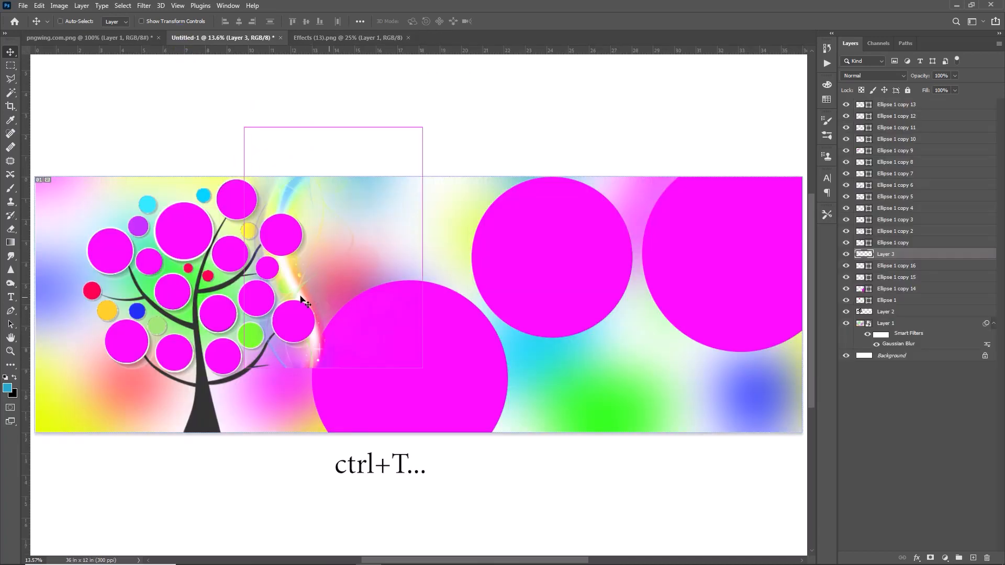
pyautogui.moveTo(320, 251); pyautogui.dragTo(396, 336)
pyautogui.moveTo(311, 151); pyautogui.dragTo(120, 424)
pyautogui.moveTo(470, 359); pyautogui.dragTo(447, 364)
pyautogui.press('Return')
pyautogui.moveTo(896, 255); pyautogui.dragTo(869, 346)
pyautogui.moveTo(875, 344); pyautogui.dragTo(876, 311)
# Scale the light streak to about 178%, rotate it about 18.5° and place it in the banner's lower-left corner
pyautogui.hotkey('ctrl', 't')
pyautogui.moveTo(518, 444); pyautogui.dragTo(622, 528)
pyautogui.moveTo(403, 446); pyautogui.dragTo(240, 447)
pyautogui.moveTo(524, 335); pyautogui.dragTo(508, 433)
pyautogui.moveTo(292, 453); pyautogui.dragTo(271, 444)
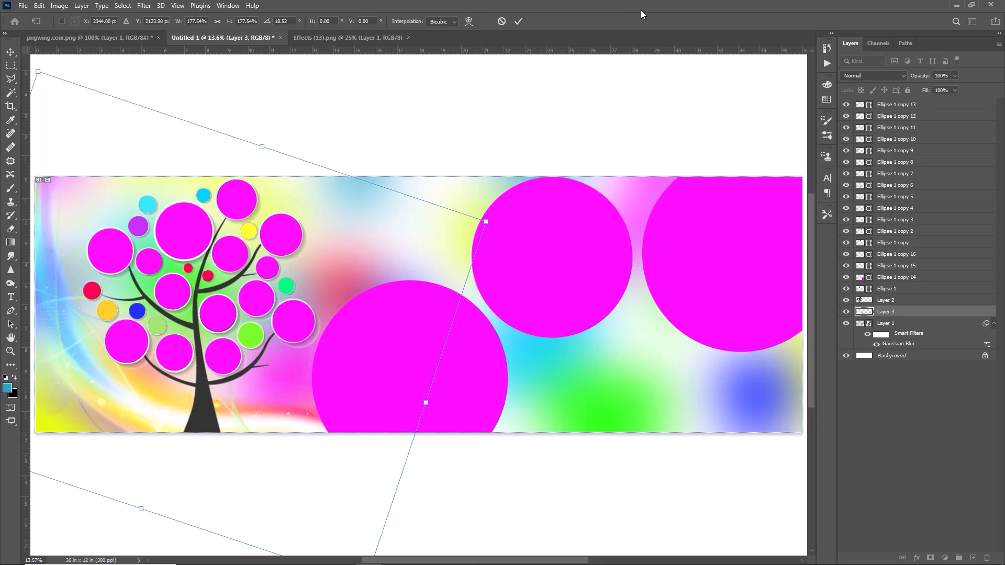
pyautogui.click(519, 20)
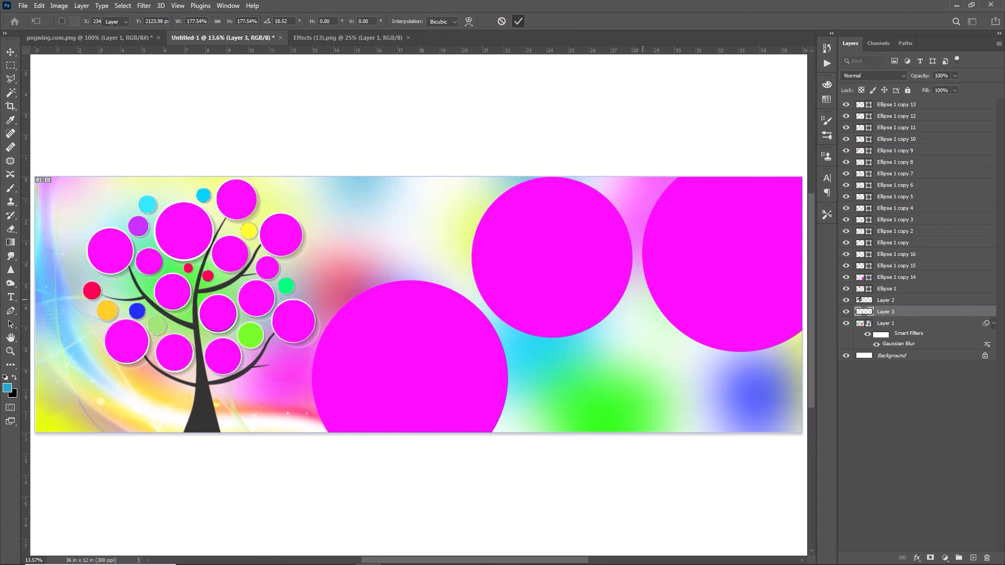
# Open Effects (16).png and copy its colour splash into the banner document
pyautogui.click(23, 6)
pyautogui.click(44, 27)
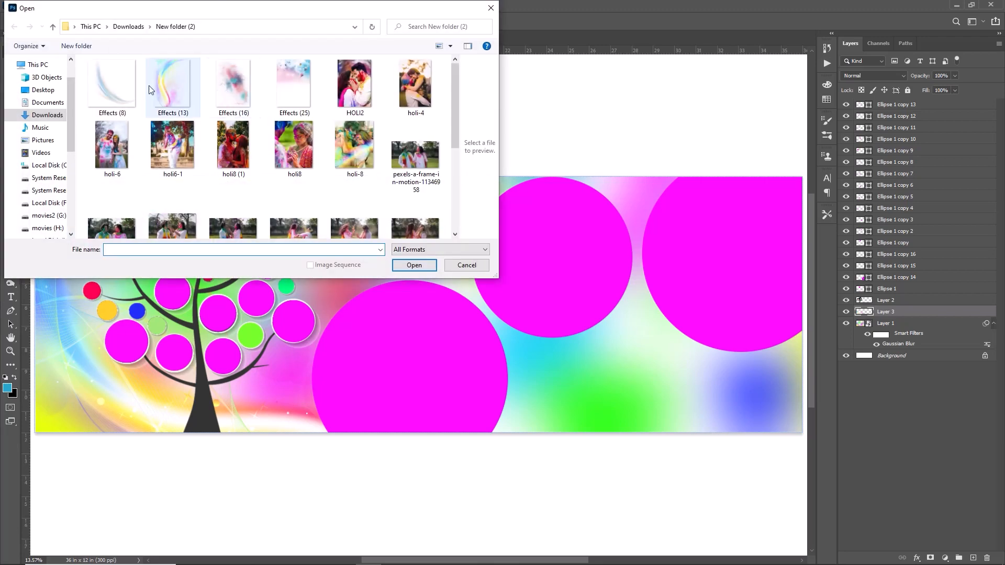
pyautogui.click(234, 87)
pyautogui.click(422, 268)
pyautogui.moveTo(485, 303); pyautogui.dragTo(503, 215)
# Scale the colour splash to about 289% and place it in the banner's lower-right corner
pyautogui.hotkey('ctrl', 't')
pyautogui.moveTo(516, 269); pyautogui.dragTo(426, 151)
pyautogui.moveTo(568, 248); pyautogui.dragTo(735, 484)
pyautogui.moveTo(563, 279); pyautogui.dragTo(714, 390)
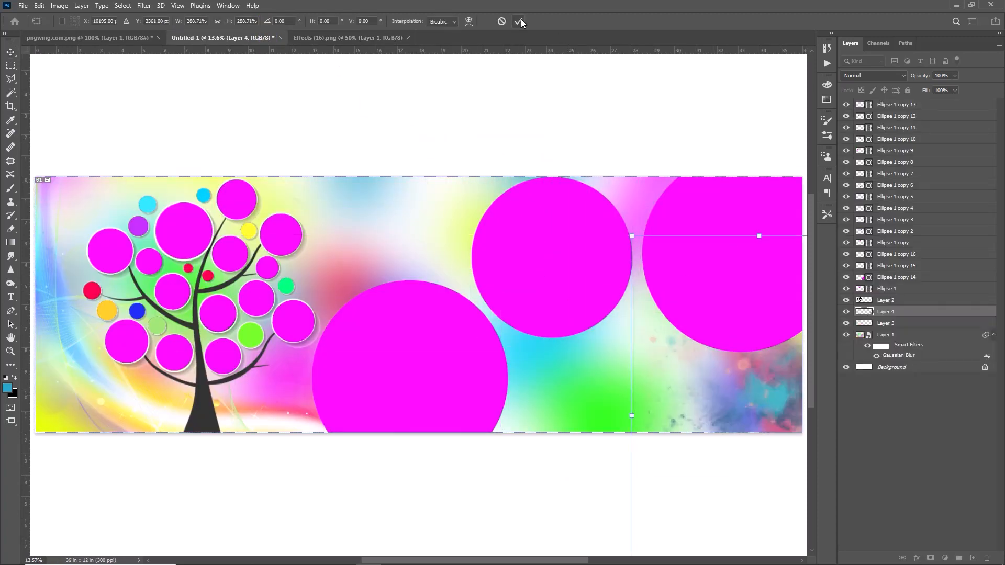
pyautogui.press('Return')
# Copy the curved effect from Effects (8).png into the banner and enlarge it behind the large circles in the middle
pyautogui.hotkey('ctrl', 'o')
pyautogui.click(112, 88)
pyautogui.click(473, 325)
pyautogui.moveTo(423, 237); pyautogui.dragTo(433, 239)
pyautogui.hotkey('ctrl', 't')
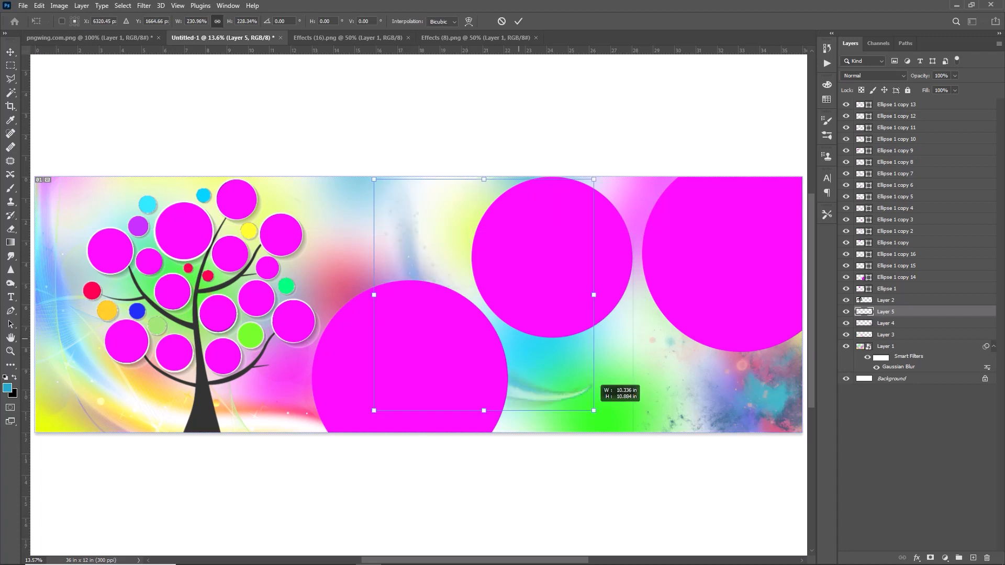
pyautogui.moveTo(500, 318); pyautogui.dragTo(566, 317)
pyautogui.press('Return')
# Close the Effects (8) and Effects (16) documents and nudge the lower large circle slightly down
pyautogui.click(535, 38)
pyautogui.click(408, 38)
pyautogui.moveTo(413, 356); pyautogui.dragTo(417, 365)
# Open the photo pexels-a-frame-in-motion-11347042.jpg
pyautogui.click(17, 7)
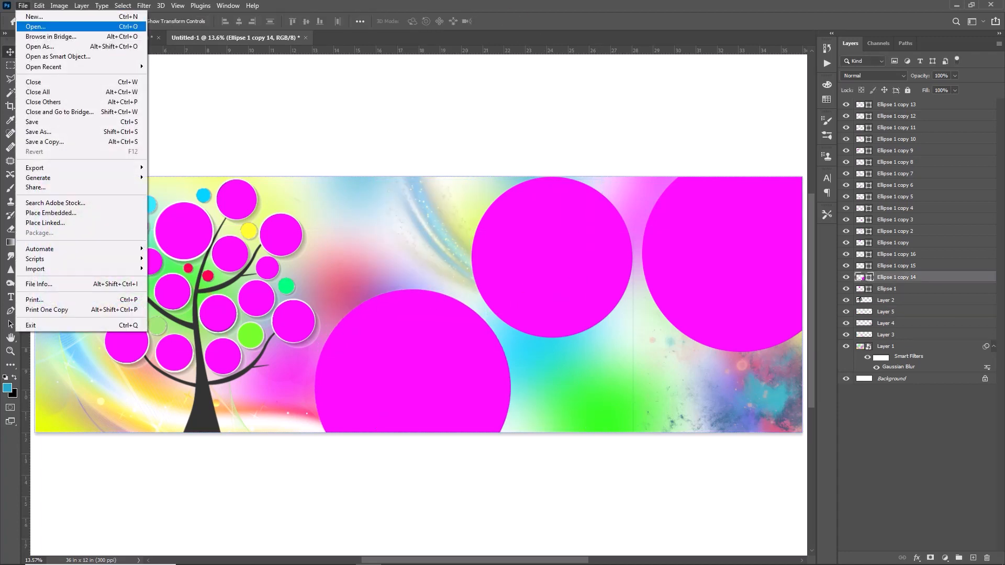
pyautogui.click(36, 27)
pyautogui.click(364, 116)
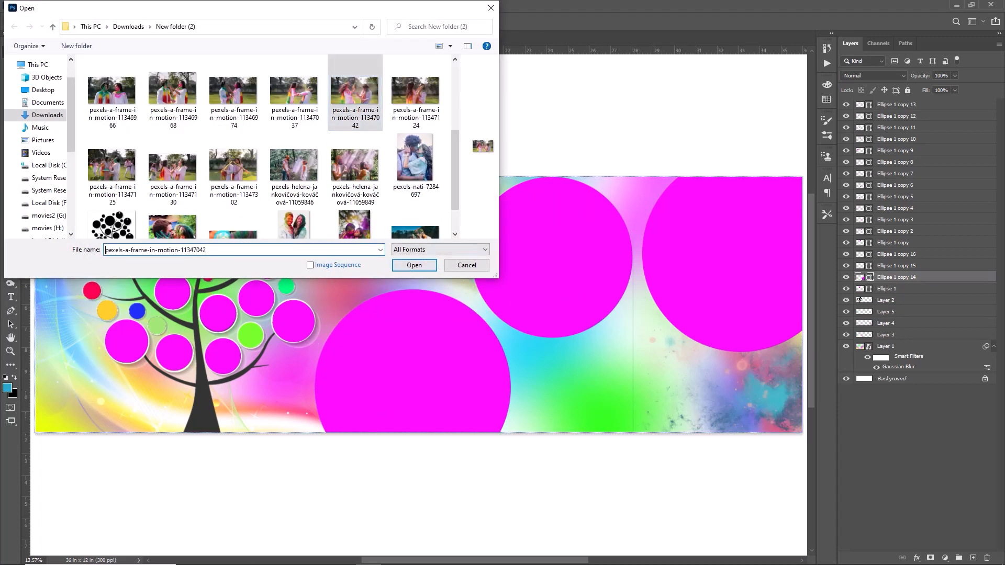
pyautogui.click(417, 265)
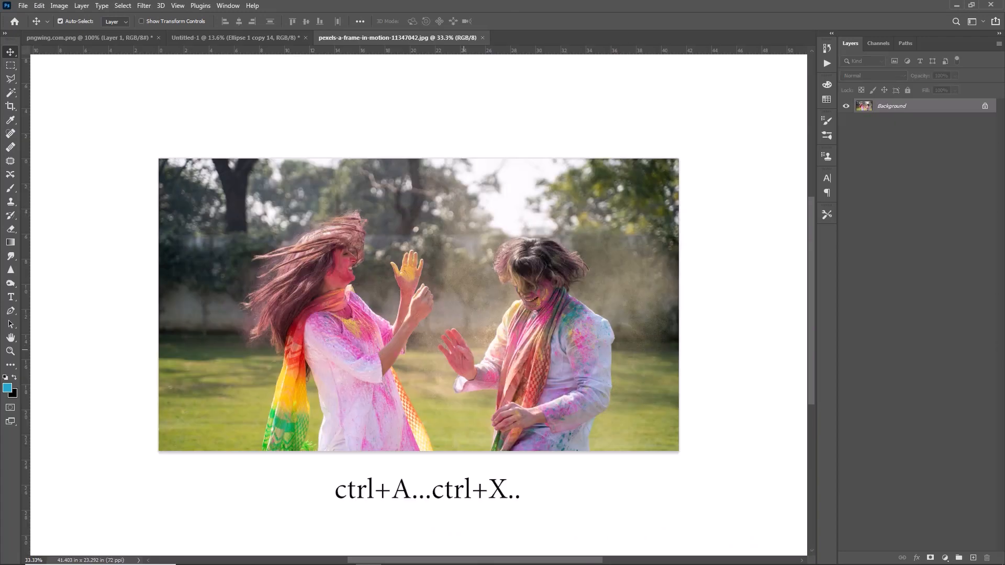
# Cut the entire photo, close its document without saving and paste the photo into the banner
pyautogui.hotkey('ctrl', 'a')
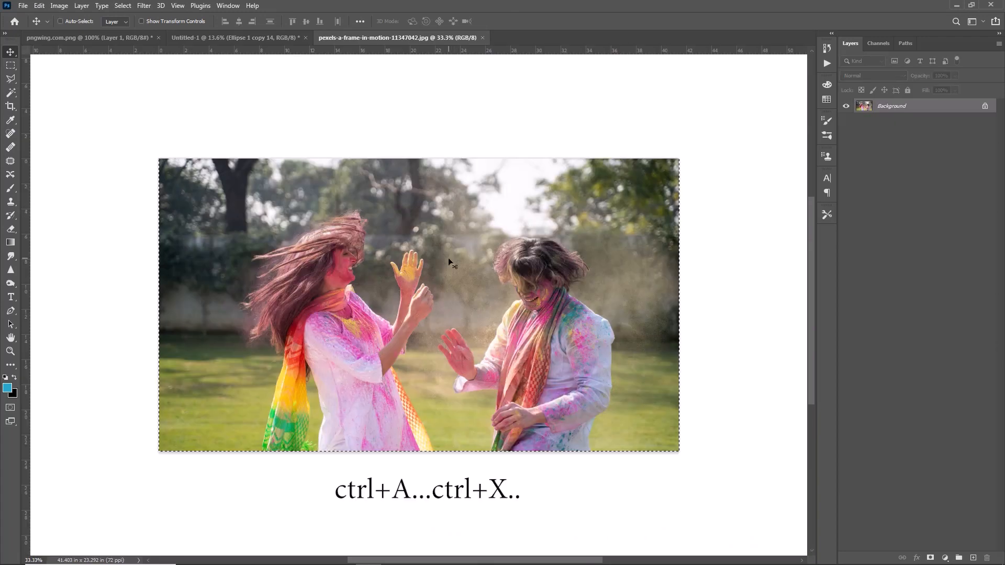
pyautogui.hotkey('ctrl', 'x')
pyautogui.click(488, 37)
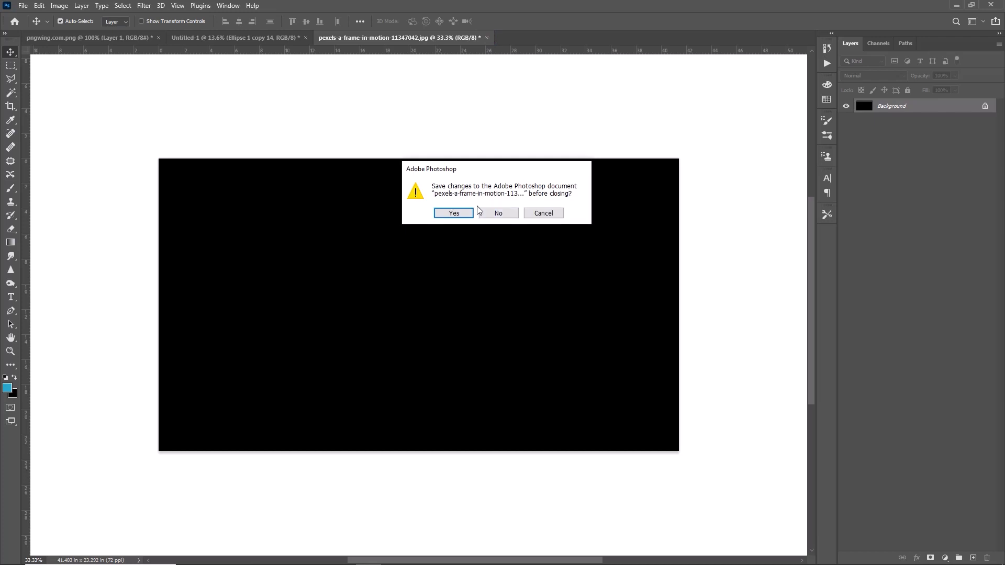
pyautogui.click(497, 213)
pyautogui.hotkey('ctrl', 'v')
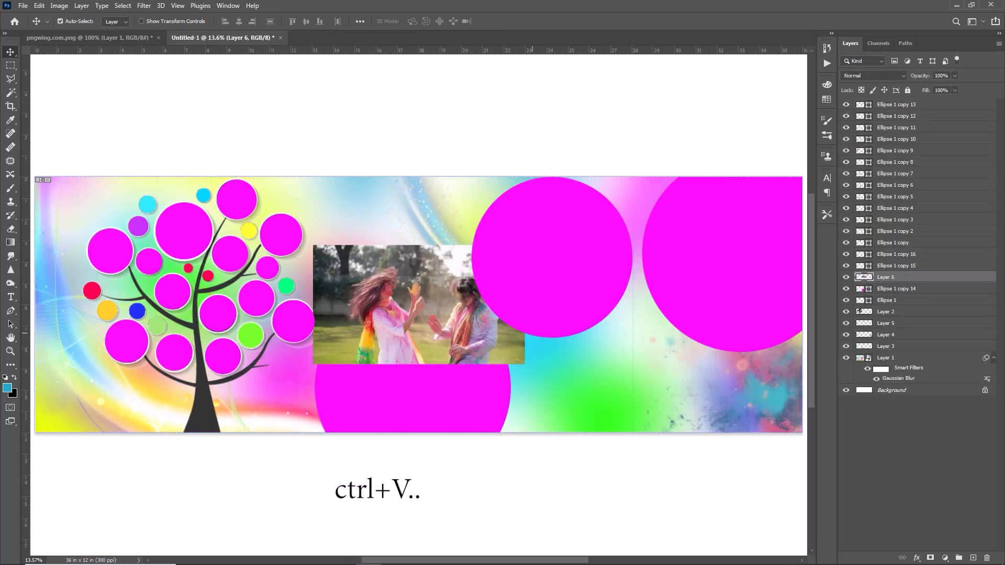
# Scale the pasted photo to about 132% over the lower large circle and clip it to that circle
pyautogui.moveTo(432, 317); pyautogui.dragTo(426, 375)
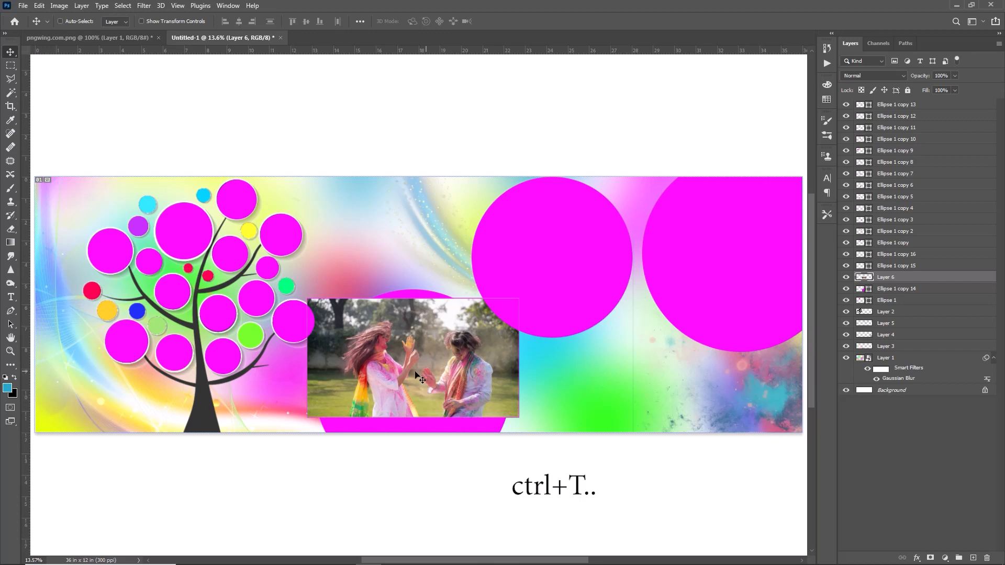
pyautogui.hotkey('ctrl', 't')
pyautogui.moveTo(307, 299); pyautogui.dragTo(299, 292)
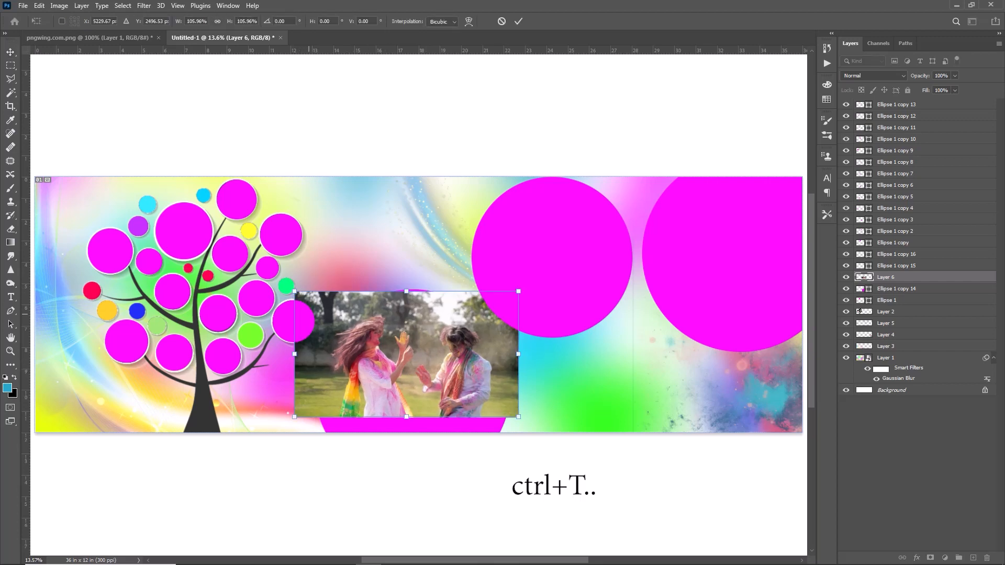
pyautogui.moveTo(407, 422); pyautogui.dragTo(406, 446)
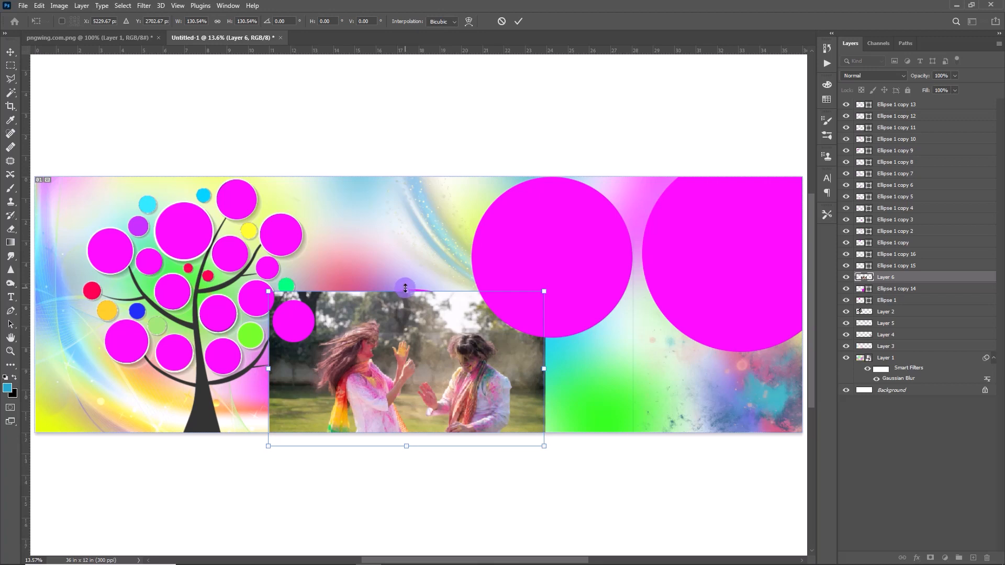
pyautogui.moveTo(405, 288); pyautogui.dragTo(406, 286)
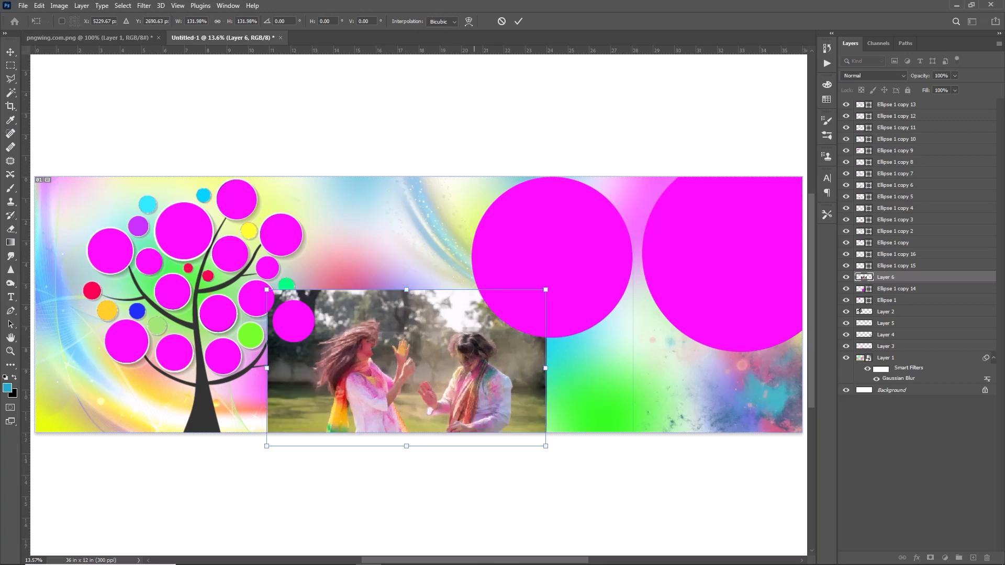
pyautogui.click(519, 22)
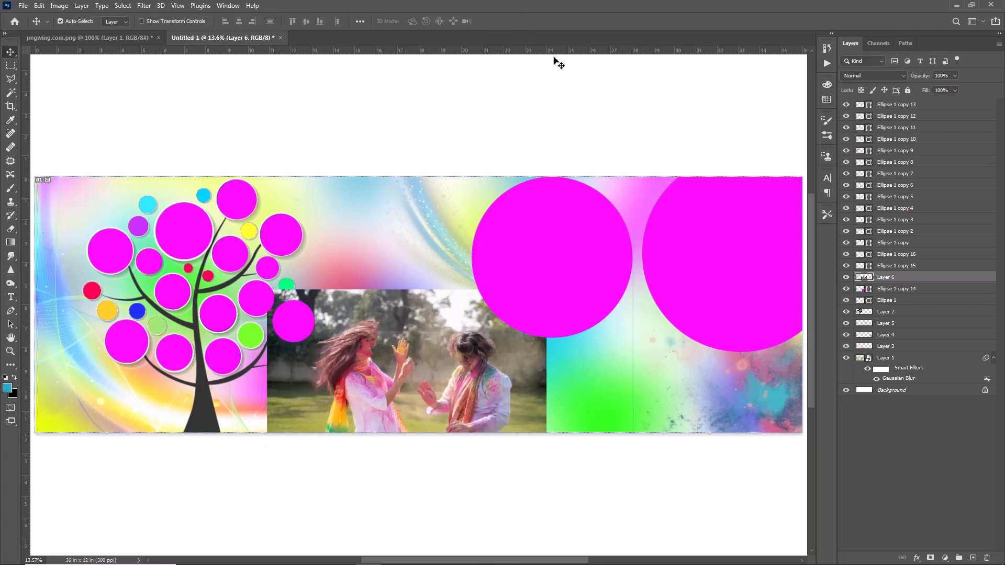
pyautogui.rightClick(925, 278)
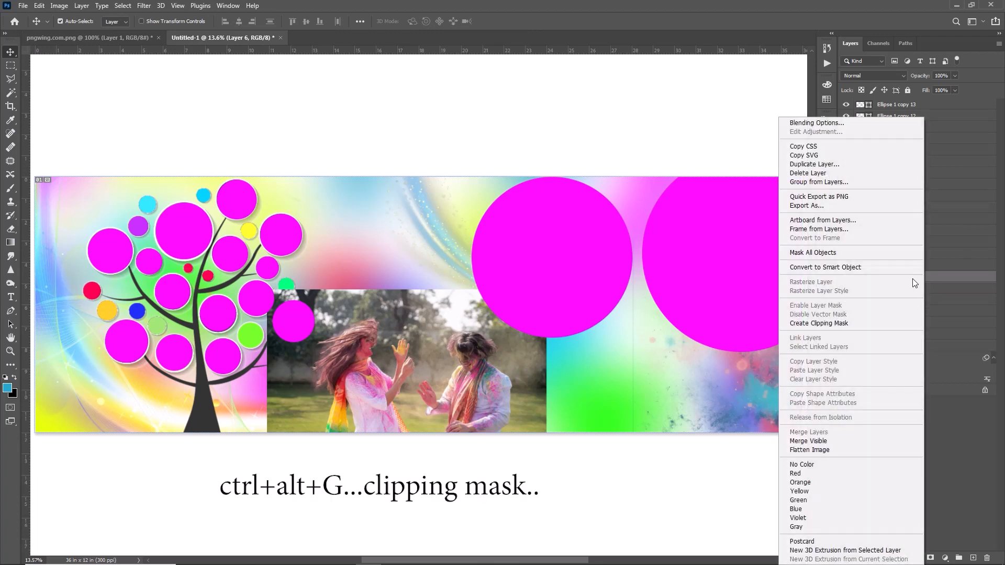
pyautogui.click(825, 323)
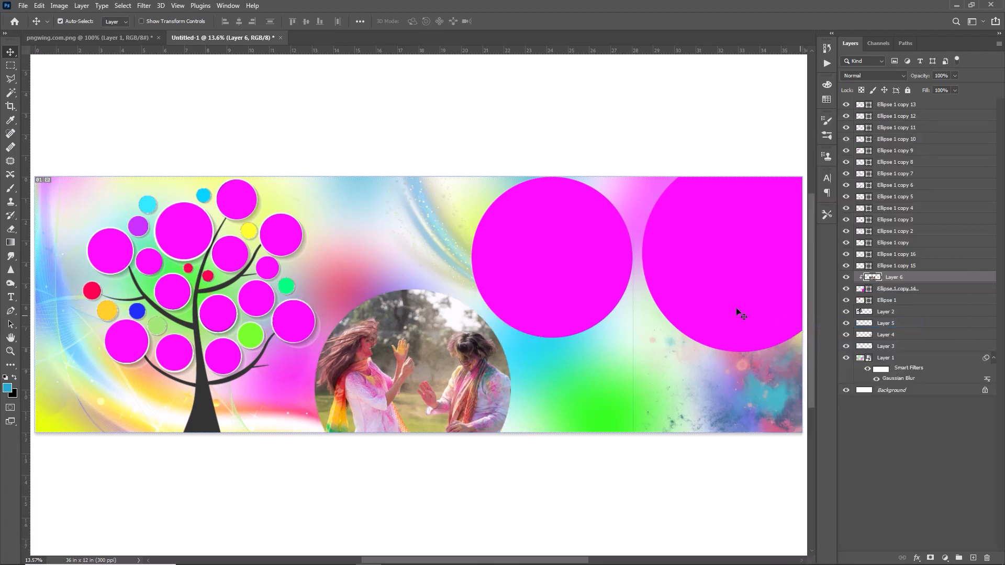
# Place pexels-a-frame-in-motion-11347037.jpg over the upper-middle large circle and clip it to that circle
pyautogui.click(679, 325)
pyautogui.hotkey('ctrl', 'o')
pyautogui.click(413, 102)
pyautogui.click(406, 265)
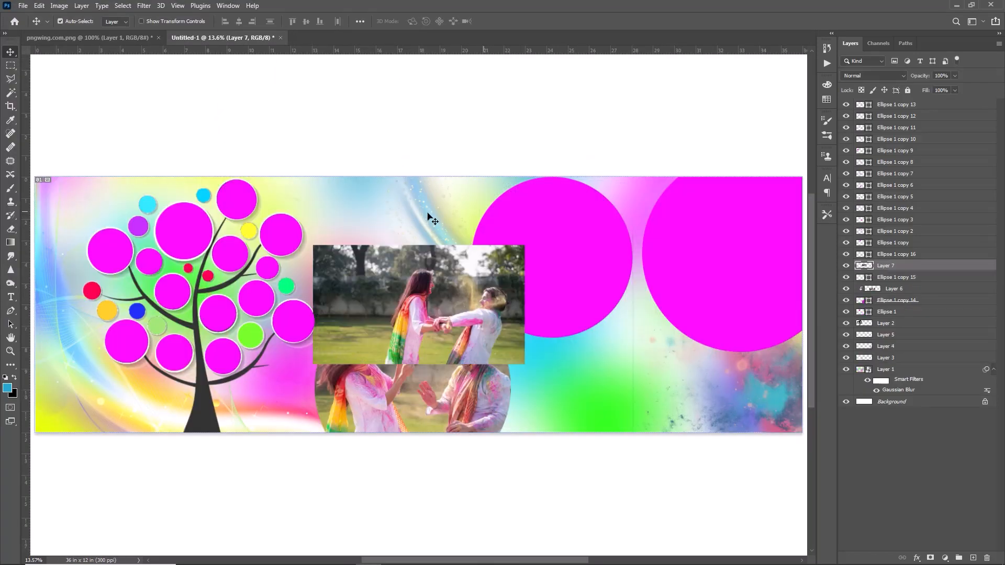
pyautogui.moveTo(422, 337); pyautogui.dragTo(505, 234)
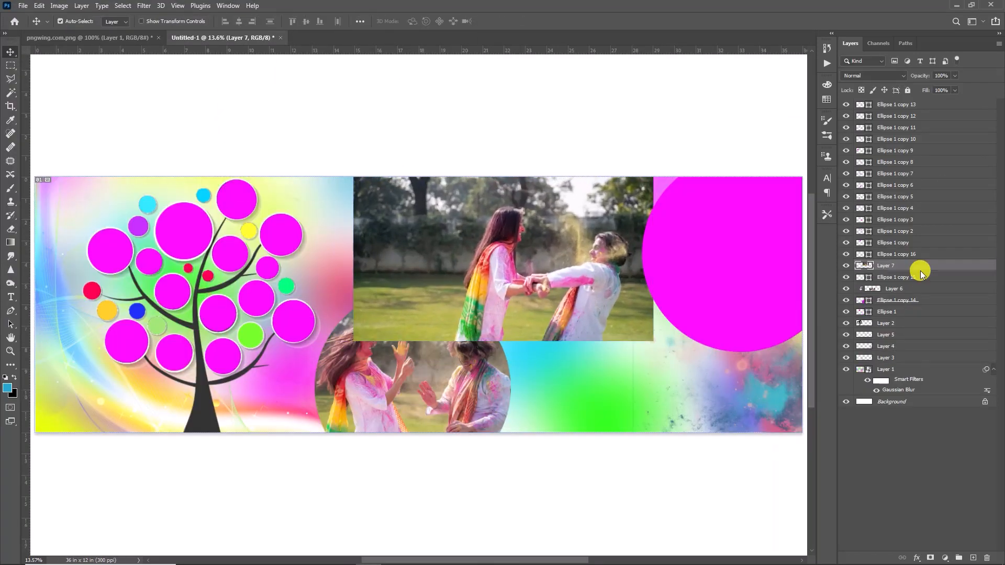
pyautogui.hotkey('ctrl', 'alt', 'g')
# Try pexels-a-frame-in-motion-11347302.jpg, scaled up and rotated, in the large circle at the banner's right edge, and delete it
pyautogui.hotkey('ctrl', 'o')
pyautogui.scroll(-5, 354, 80)
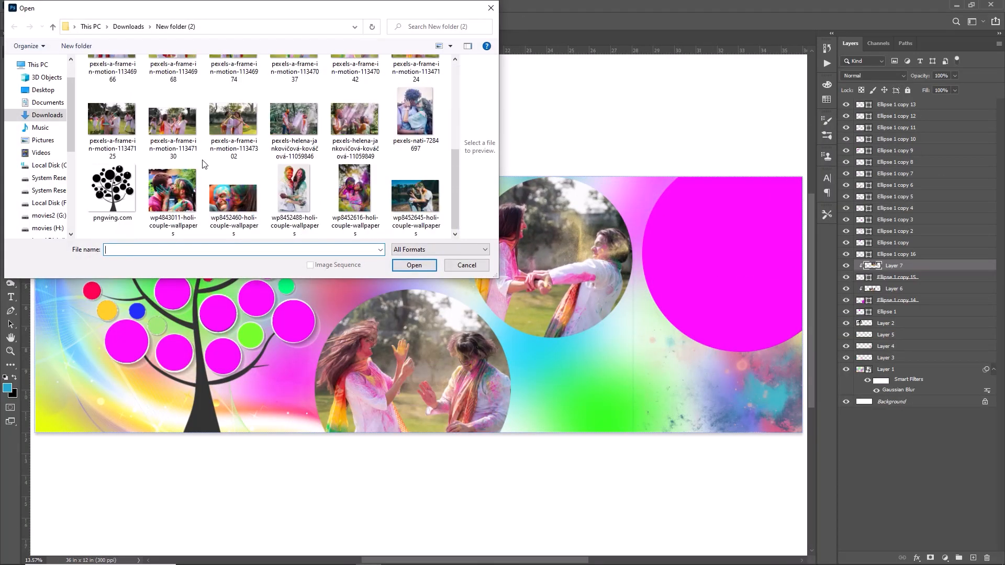
pyautogui.doubleClick(228, 123)
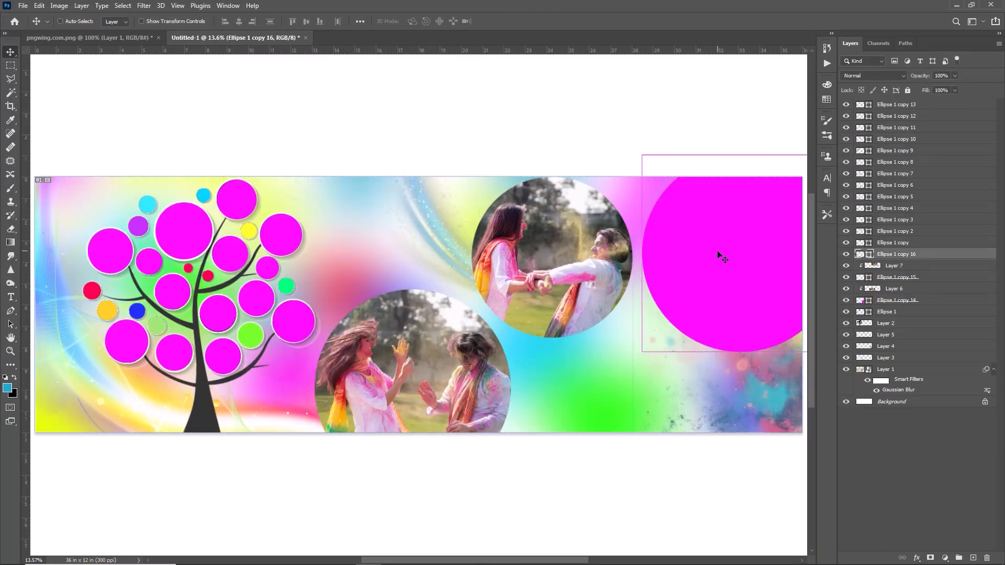
pyautogui.hotkey('ctrl', 'v')
pyautogui.hotkey('ctrl', 't')
pyautogui.moveTo(743, 312); pyautogui.dragTo(700, 303)
pyautogui.moveTo(734, 283)
pyautogui.mouseDown()
pyautogui.moveTo(708, 294)
pyautogui.moveTo(722, 292)
pyautogui.mouseUp()
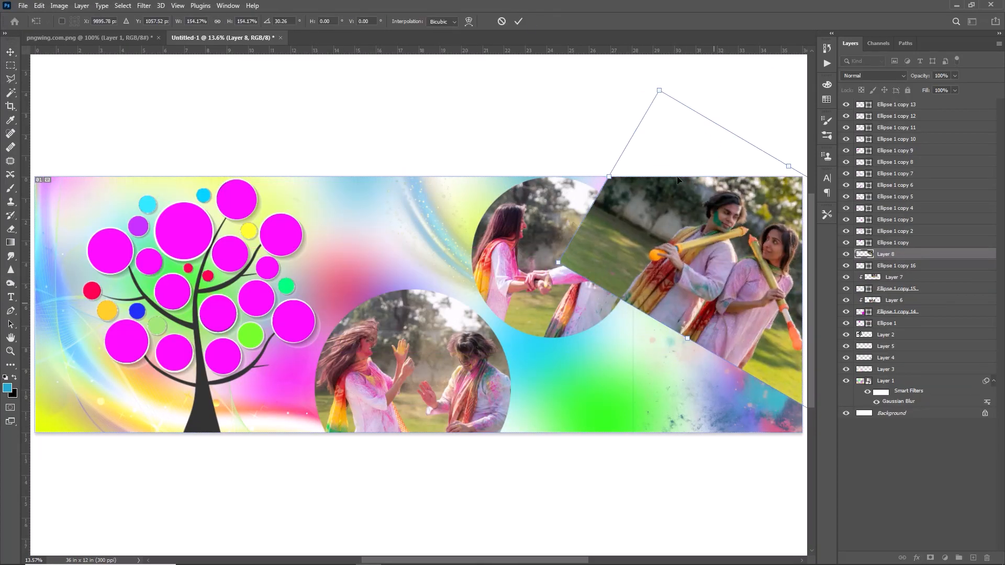
pyautogui.press('Return')
pyautogui.rightClick(911, 255)
pyautogui.click(783, 258)
pyautogui.press('Delete')
# Place the couple photo with the plate of green powder over the right-edge large circle, scale it to fit and clip it to that circle
pyautogui.click(23, 6)
pyautogui.click(36, 25)
pyautogui.hotkey('ctrl', 'v')
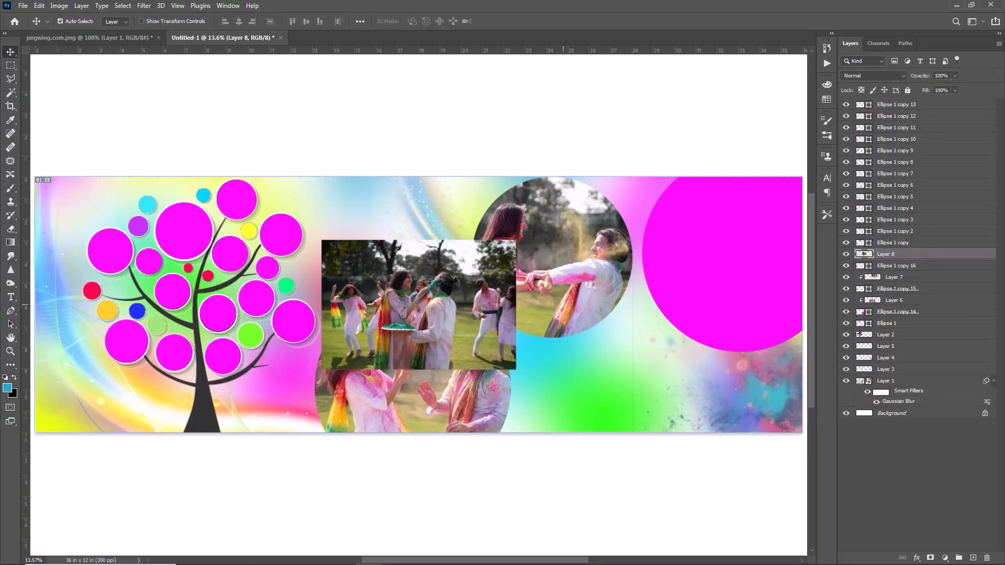
pyautogui.moveTo(460, 293); pyautogui.dragTo(745, 237)
pyautogui.hotkey('ctrl', 't')
pyautogui.moveTo(801, 325); pyautogui.dragTo(744, 366)
pyautogui.moveTo(748, 356); pyautogui.dragTo(793, 467)
pyautogui.moveTo(702, 359); pyautogui.dragTo(720, 320)
pyautogui.moveTo(675, 382); pyautogui.dragTo(713, 397)
pyautogui.moveTo(700, 244); pyautogui.dragTo(707, 241)
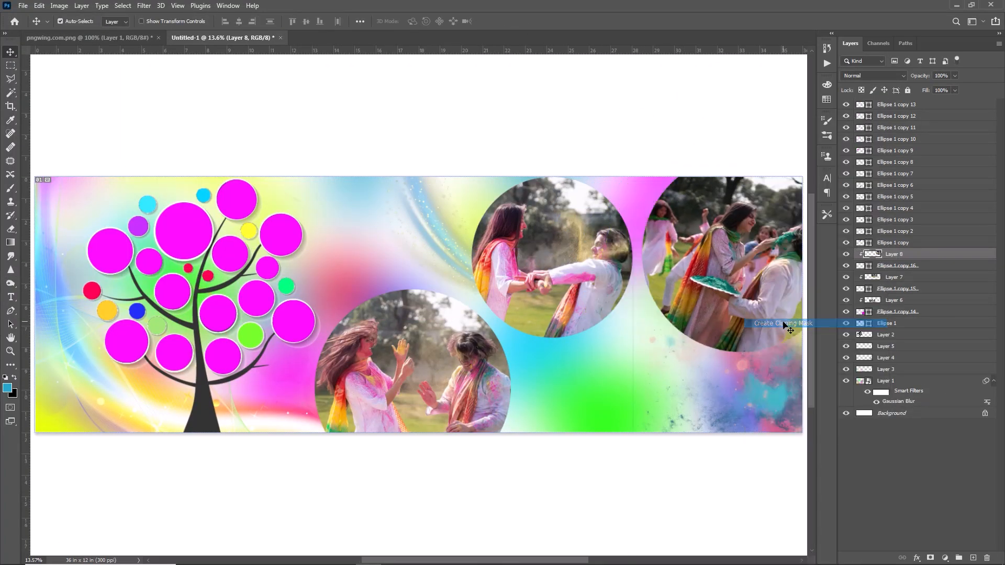
pyautogui.moveTo(749, 335); pyautogui.dragTo(708, 333)
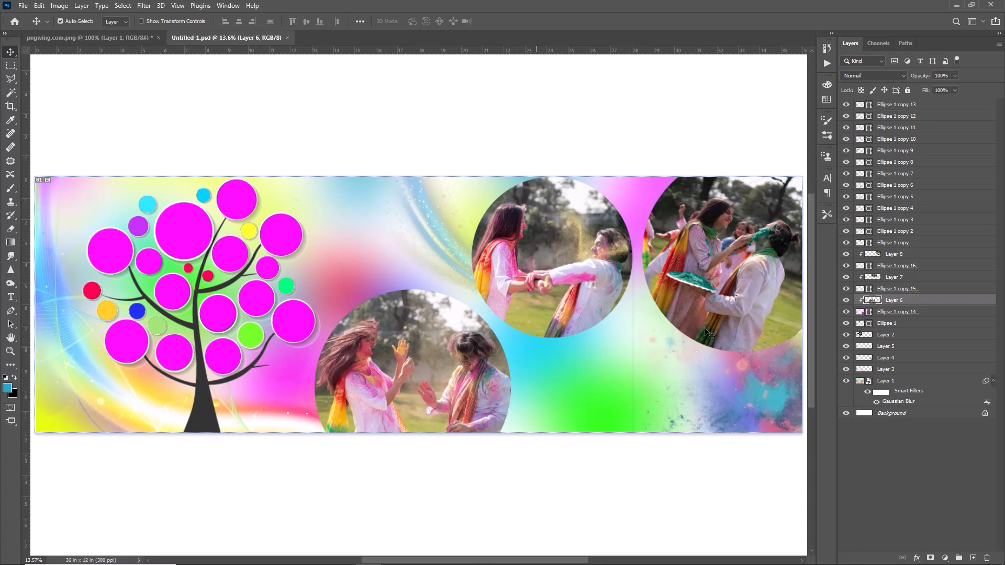
# Duplicate the lower large photo circle and recolour the copy with a yellow sampled from the photo
pyautogui.click(879, 312)
pyautogui.hotkey('ctrl', 'j')
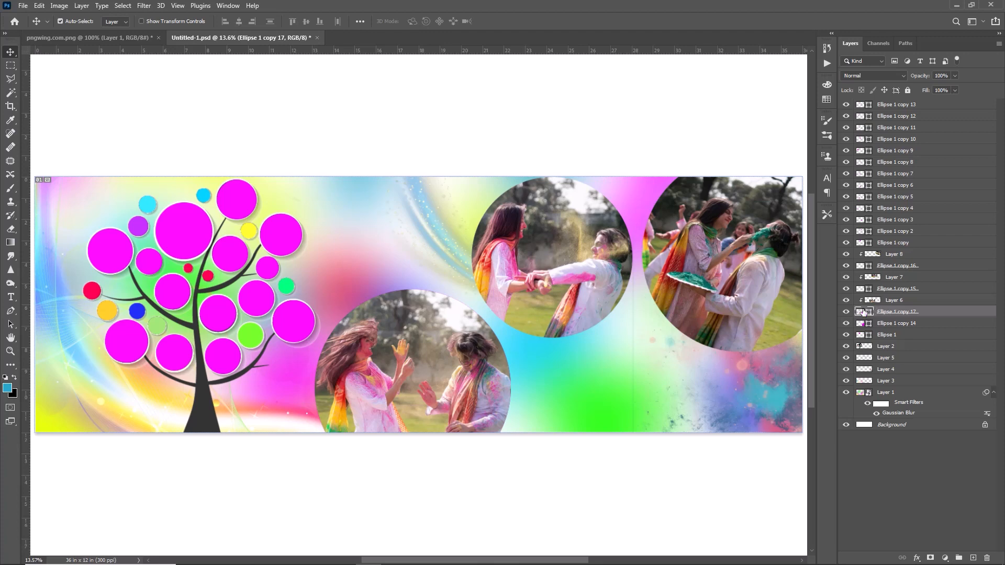
pyautogui.doubleClick(865, 313)
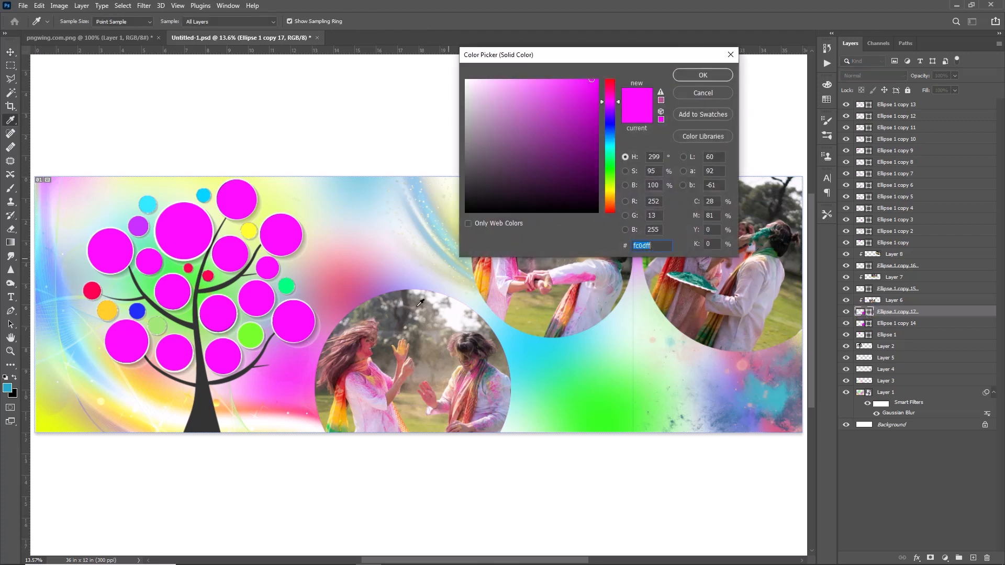
pyautogui.click(336, 408)
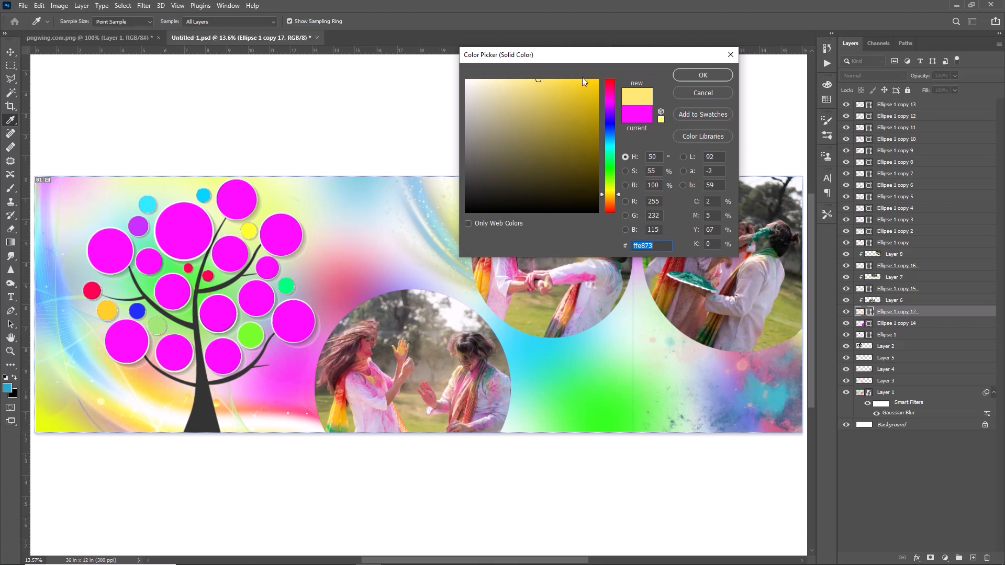
pyautogui.click(702, 76)
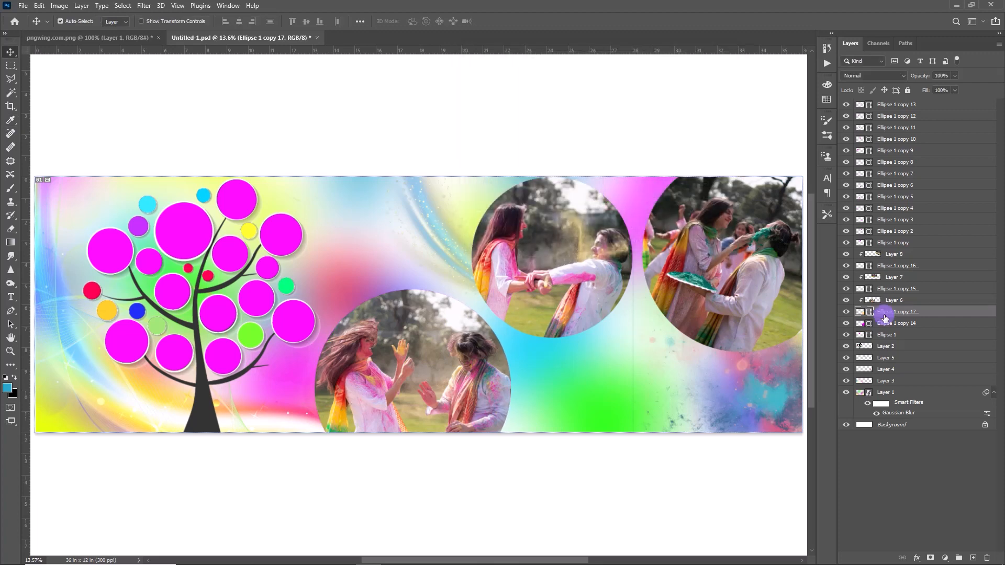
# Move the yellow circle beneath the lower photo circle, clip the photo again and offset the yellow circle slightly as a rim
pyautogui.moveTo(889, 321); pyautogui.dragTo(890, 328)
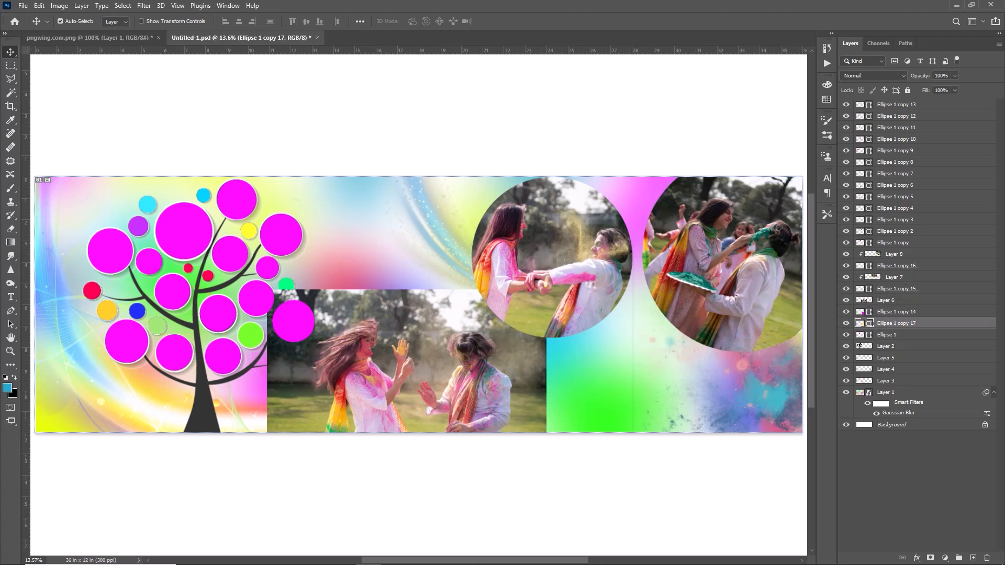
pyautogui.rightClick(877, 300)
pyautogui.click(790, 324)
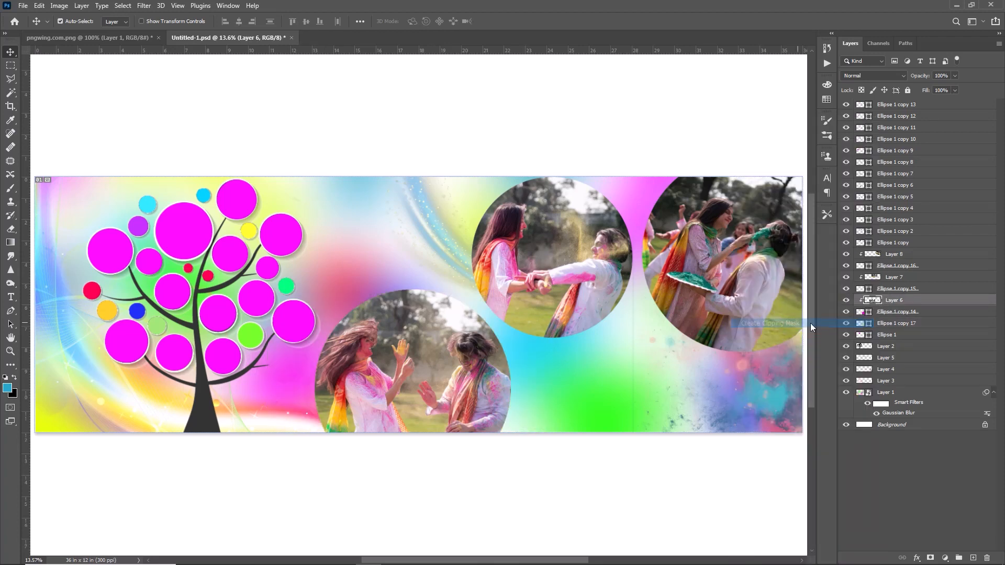
pyautogui.click(882, 324)
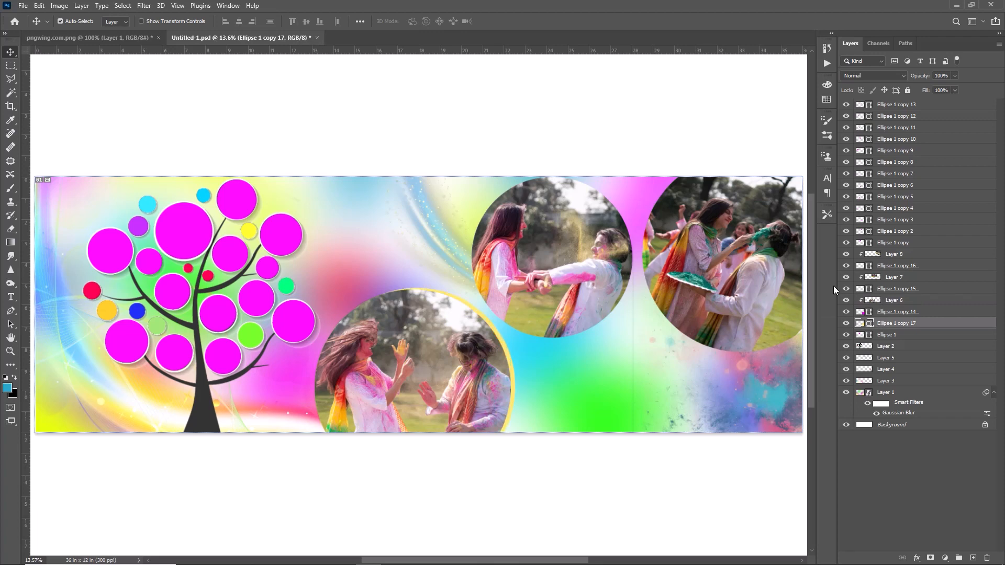
# Duplicate the yellow rim circle, recolour the lower copy red and offset it slightly as an outer rim
pyautogui.hotkey('ctrl', 'j')
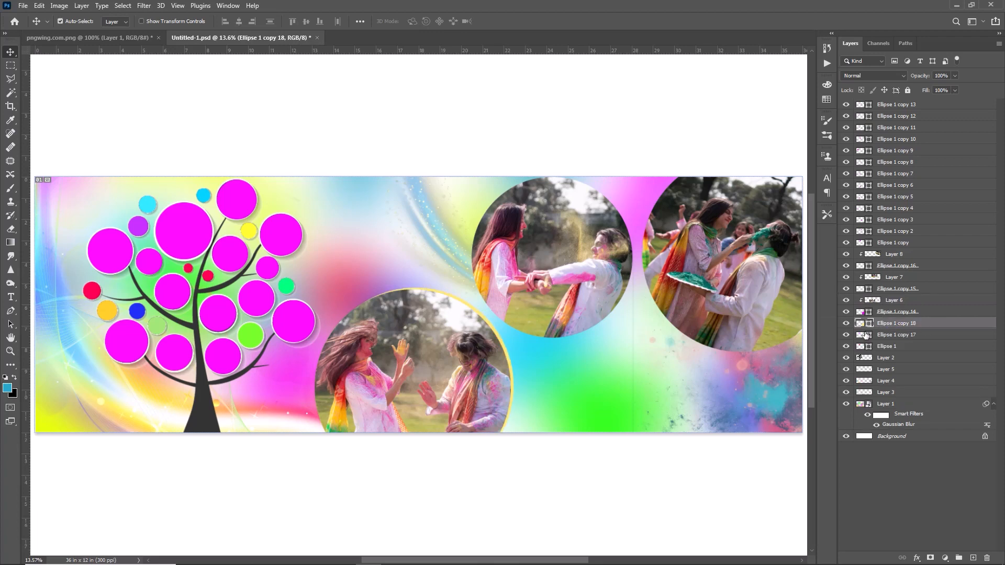
pyautogui.doubleClick(864, 335)
pyautogui.click(333, 391)
pyautogui.click(565, 119)
pyautogui.click(702, 74)
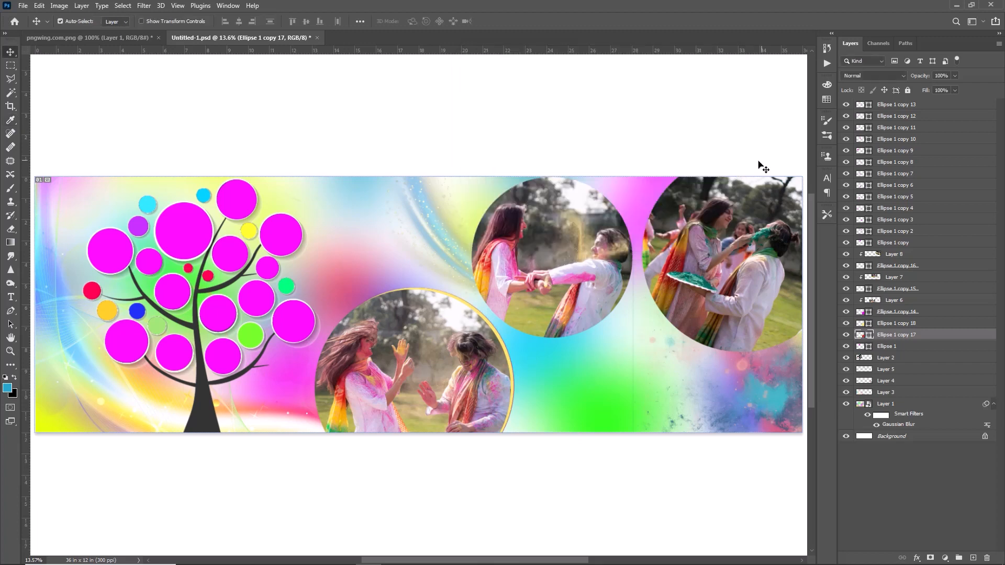
# Duplicate the upper-middle photo circle and offset the magenta copy beneath it slightly to the left as a rim
pyautogui.click(565, 254)
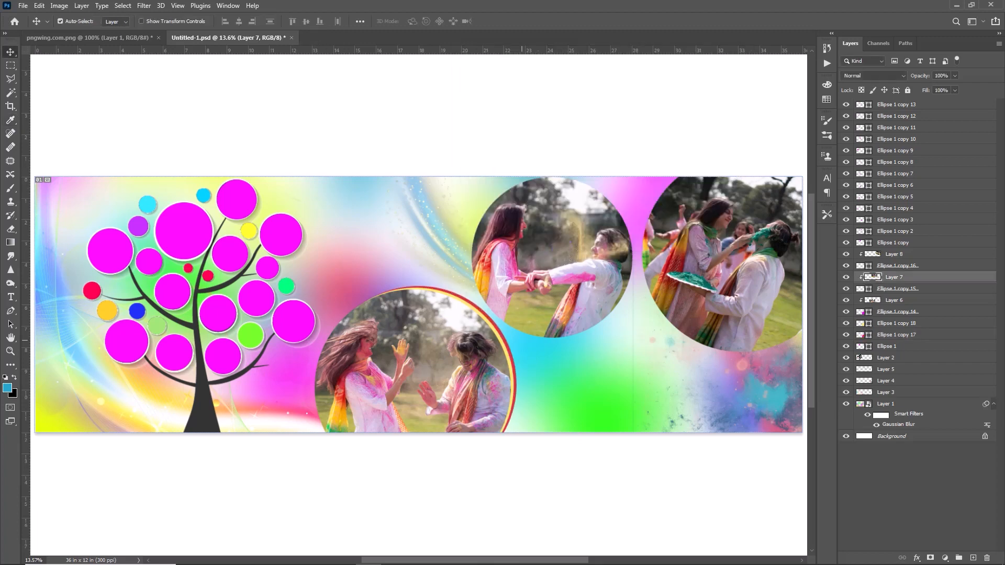
pyautogui.click(892, 289)
pyautogui.hotkey('ctrl', 'j')
pyautogui.doubleClick(862, 300)
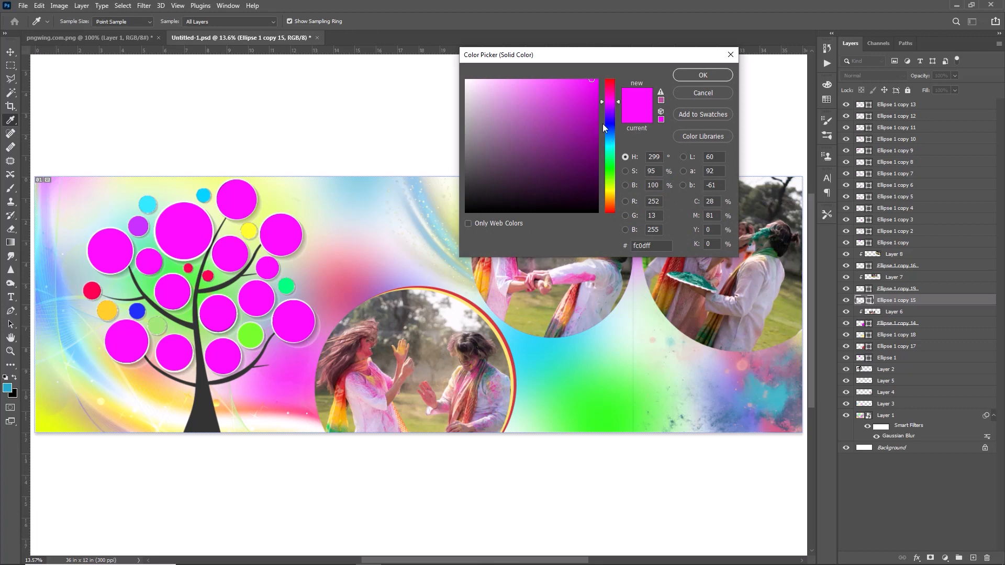
pyautogui.click(703, 75)
# Duplicate the magenta rim circle, recolour the lower copy green and nudge it left as an outer rim
pyautogui.hotkey('ctrl', 'j')
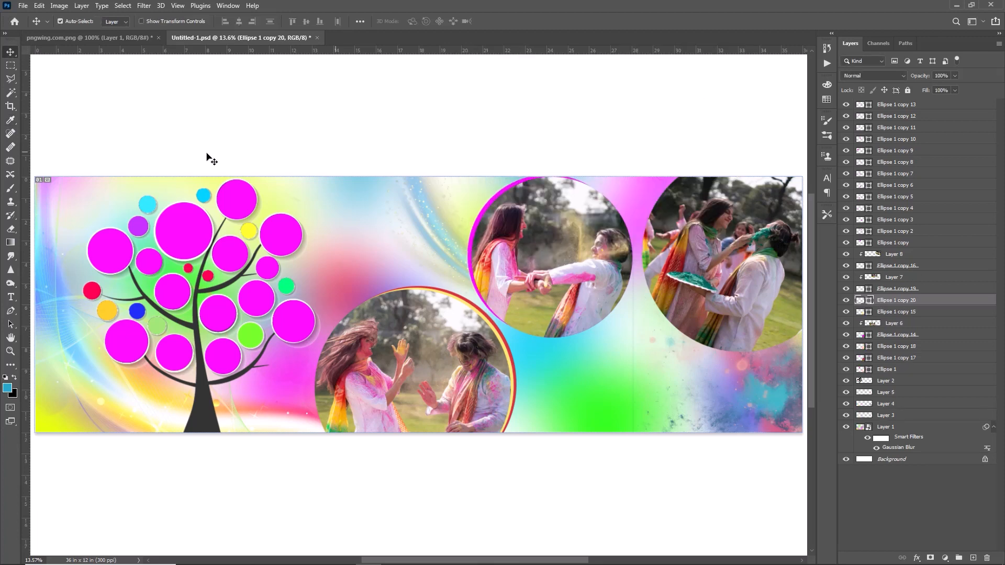
pyautogui.doubleClick(861, 312)
pyautogui.click(610, 165)
pyautogui.click(703, 75)
pyautogui.hotkey('shift', 'Left')
pyautogui.hotkey('shift', 'Left')
pyautogui.hotkey('shift', 'Left')
pyautogui.hotkey('shift', 'Left')
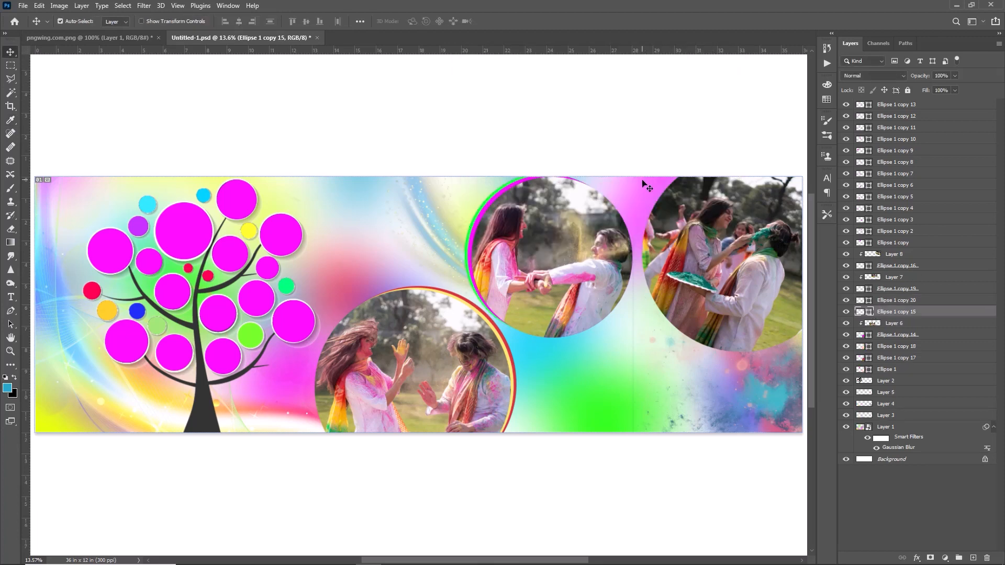
# Duplicate the right-edge photo circle, recolour the lower copy turquoise and nudge it left and down as a rim
pyautogui.click(720, 252)
pyautogui.click(899, 267)
pyautogui.hotkey('ctrl', 'j')
pyautogui.doubleClick(861, 278)
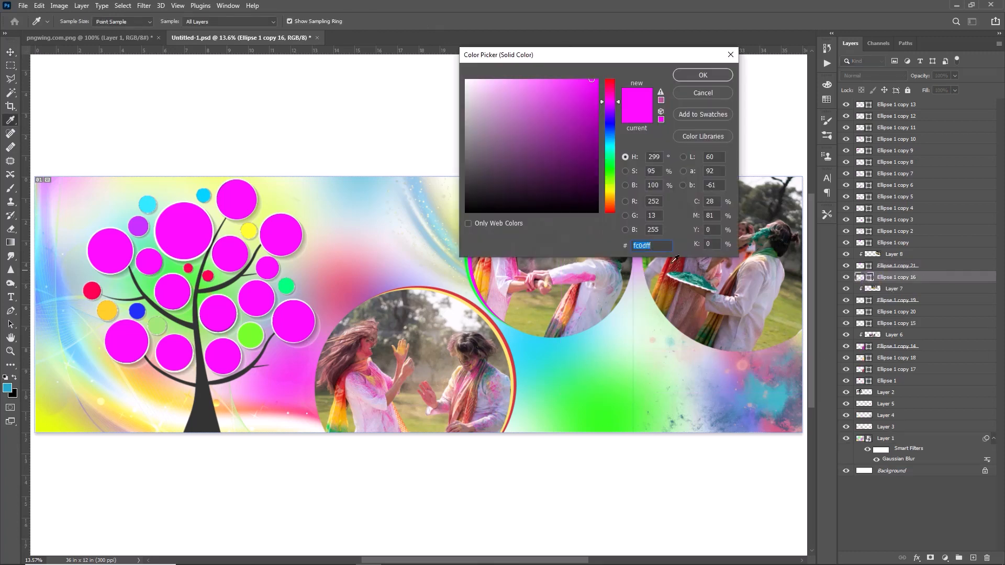
pyautogui.click(610, 151)
pyautogui.click(703, 75)
pyautogui.hotkey('shift', 'Left')
pyautogui.hotkey('shift', 'Left')
pyautogui.hotkey('shift', 'Down')
pyautogui.hotkey('shift', 'Down')
pyautogui.hotkey('shift', 'Down')
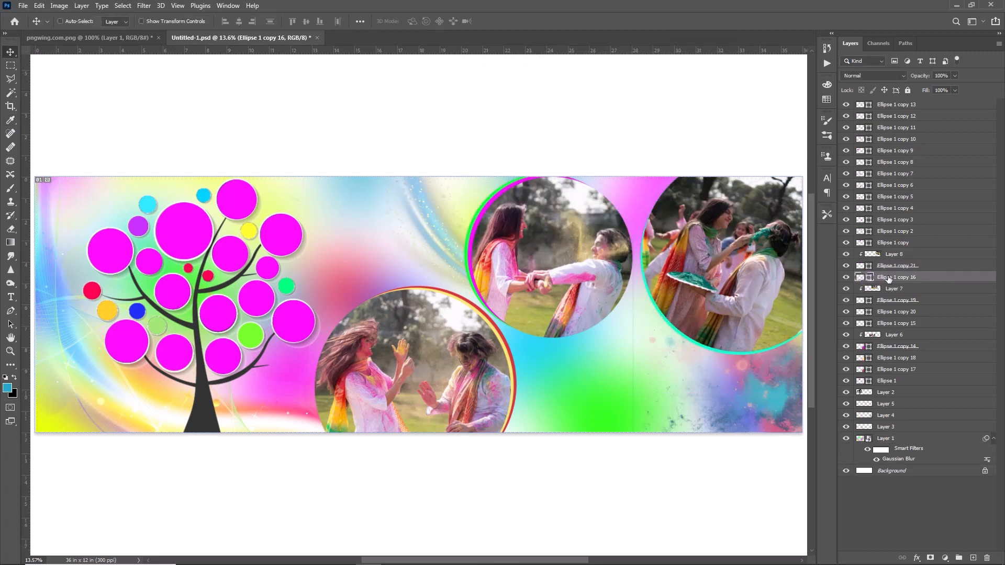
# Duplicate the turquoise rim circle, recolour the lower copy orange and nudge it down and left as an outer rim
pyautogui.hotkey('ctrl', 'j')
pyautogui.doubleClick(861, 289)
pyautogui.click(611, 202)
pyautogui.click(703, 75)
pyautogui.hotkey('shift', 'Down')
pyautogui.hotkey('shift', 'Down')
pyautogui.hotkey('shift', 'Down')
pyautogui.hotkey('shift', 'Left')
pyautogui.hotkey('shift', 'Left')
# Recolour the right-edge circle's outer rim pink (#ff0d96)
pyautogui.doubleClick(867, 290)
pyautogui.click(611, 92)
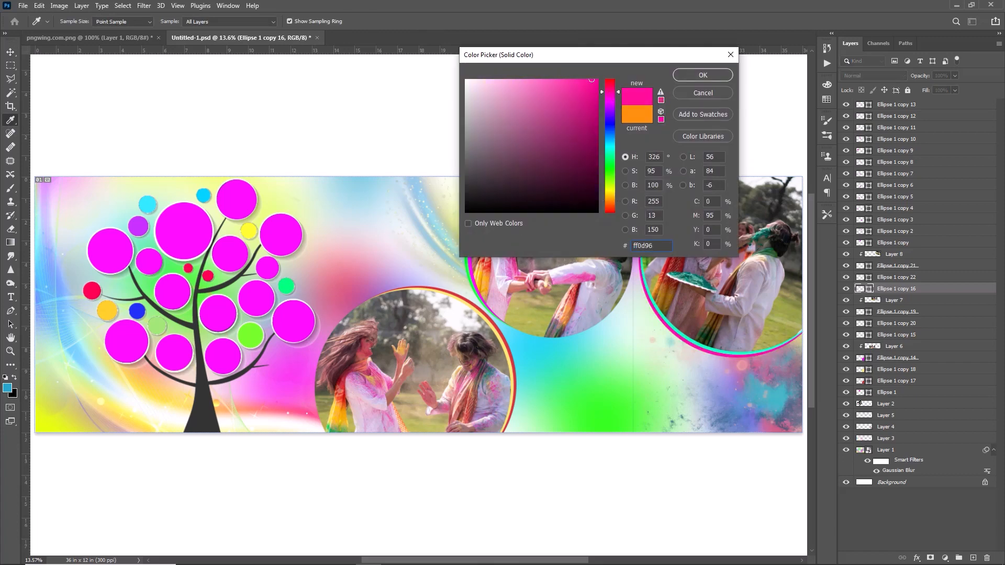
pyautogui.click(703, 75)
pyautogui.press('v')
# Add an Inner Shadow to the lower photo circle with 10 px distance, 1% choke, 250 px size and increased opacity
pyautogui.click(698, 336)
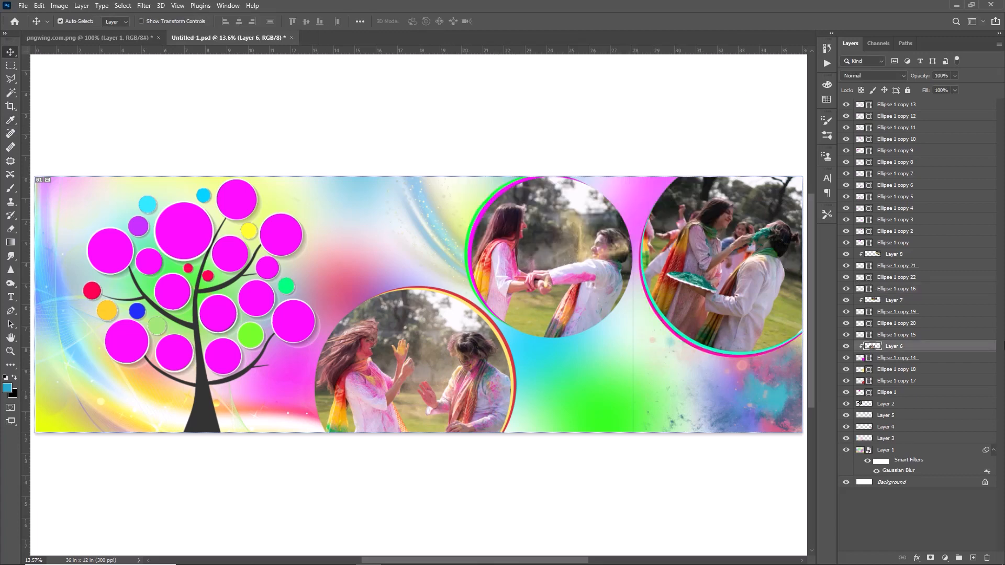
pyautogui.click(958, 358)
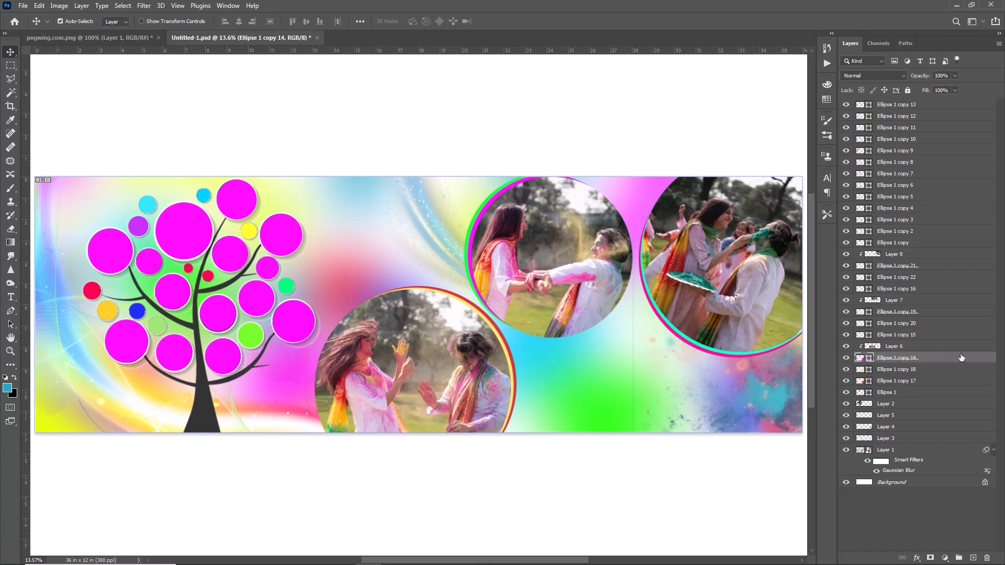
pyautogui.doubleClick(980, 357)
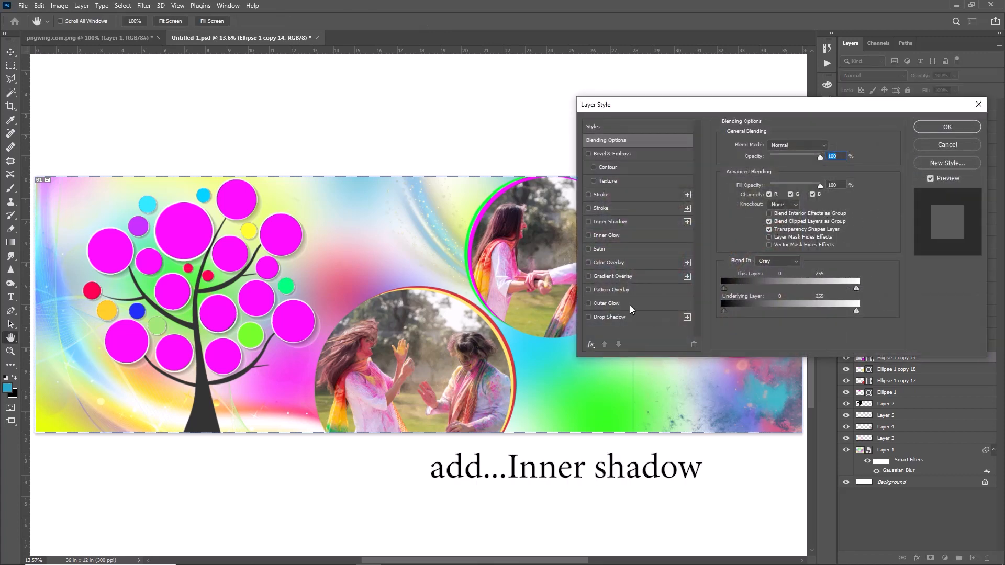
pyautogui.click(622, 223)
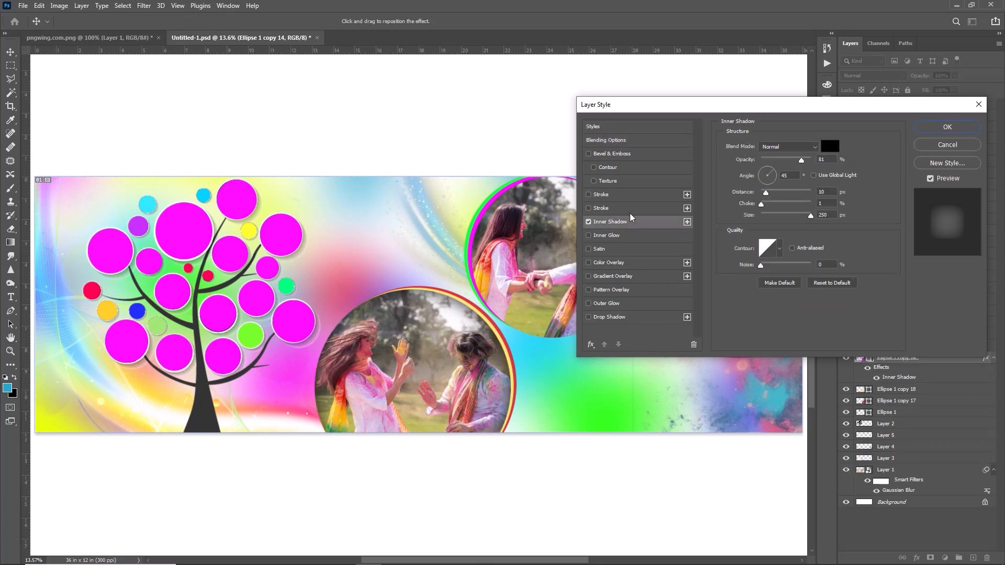
pyautogui.moveTo(811, 158); pyautogui.dragTo(846, 158)
pyautogui.click(945, 135)
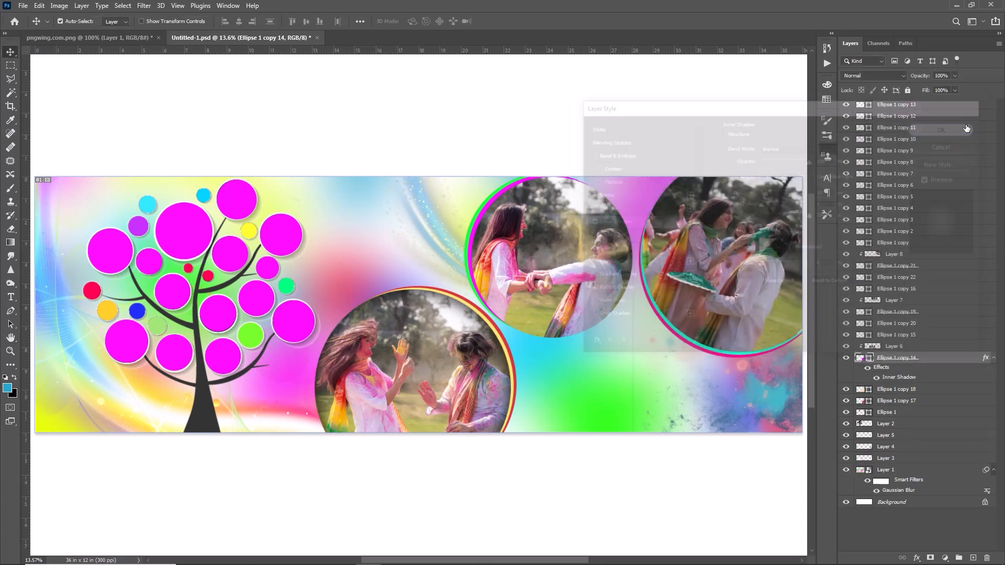
# Copy the lower photo circle's layer style and paste it onto the upper-middle photo circle
pyautogui.rightClick(916, 359)
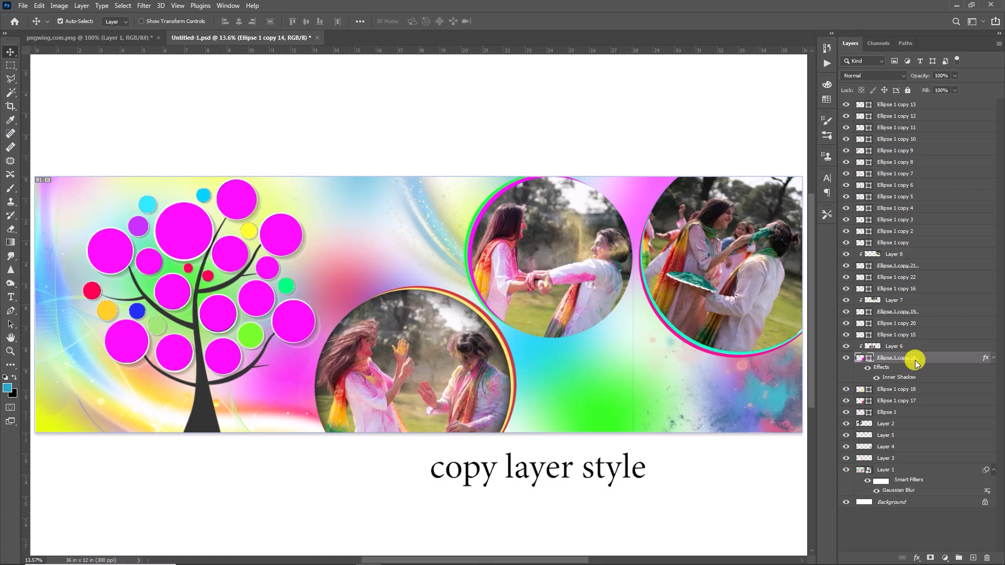
pyautogui.click(811, 361)
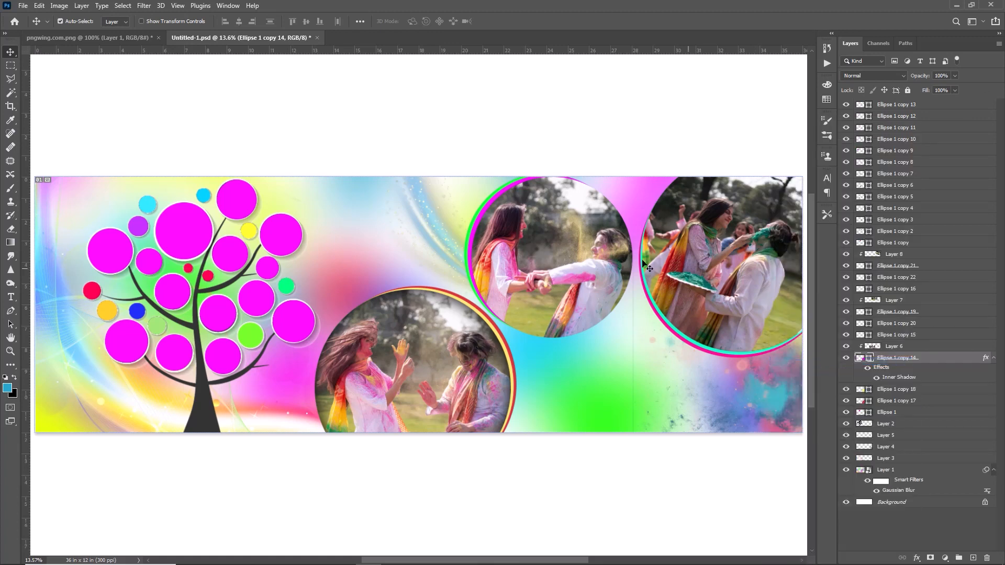
pyautogui.click(905, 300)
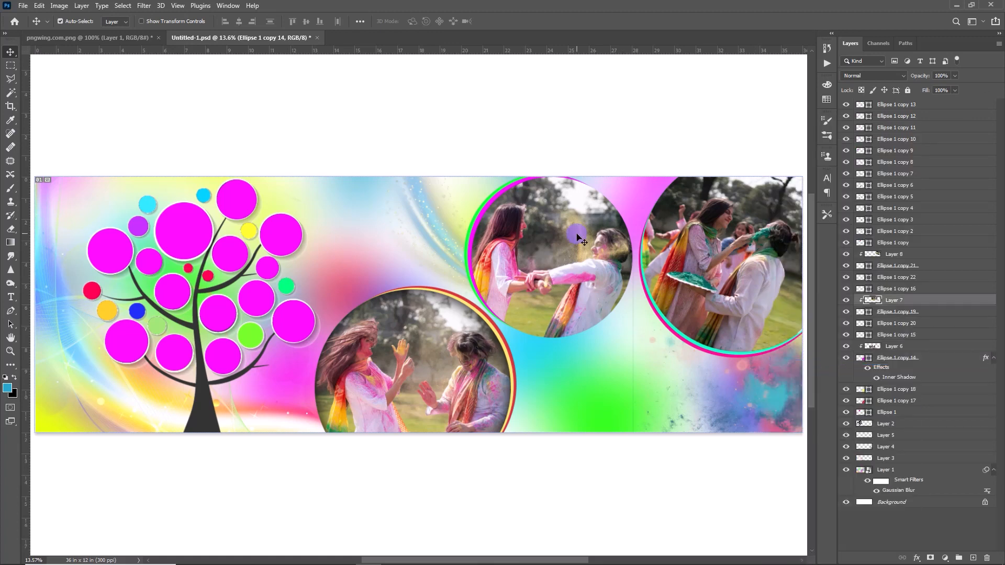
pyautogui.click(925, 315)
pyautogui.rightClick(925, 315)
pyautogui.click(814, 370)
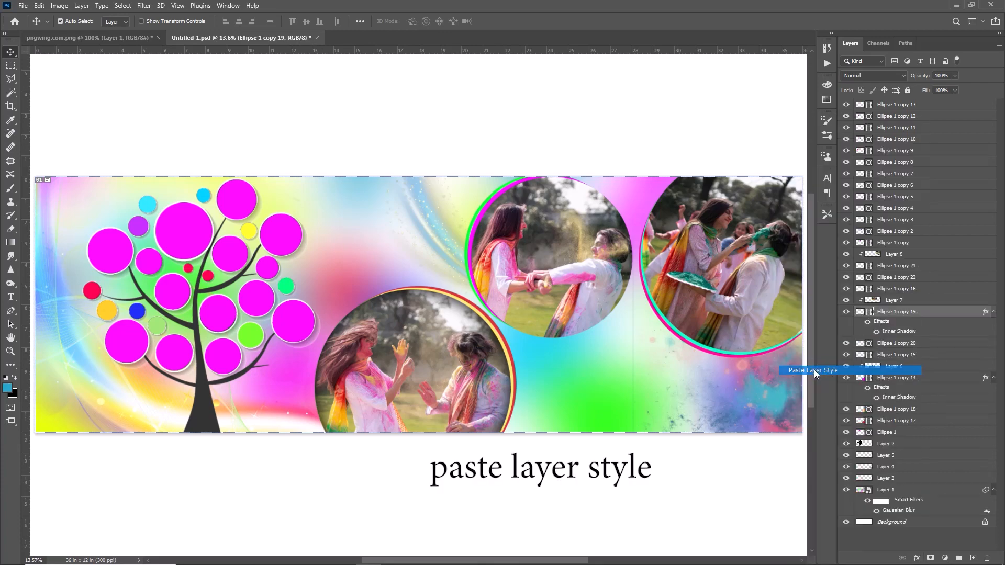
# Paste the copied inner-shadow style onto the right-edge photo circle
pyautogui.click(748, 281)
pyautogui.click(904, 266)
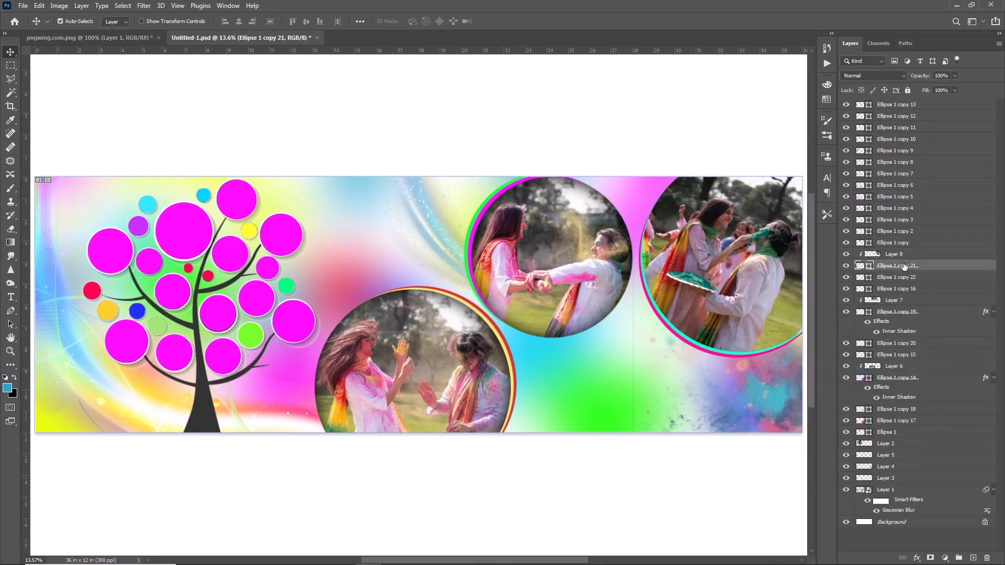
pyautogui.rightClick(905, 266)
pyautogui.click(803, 371)
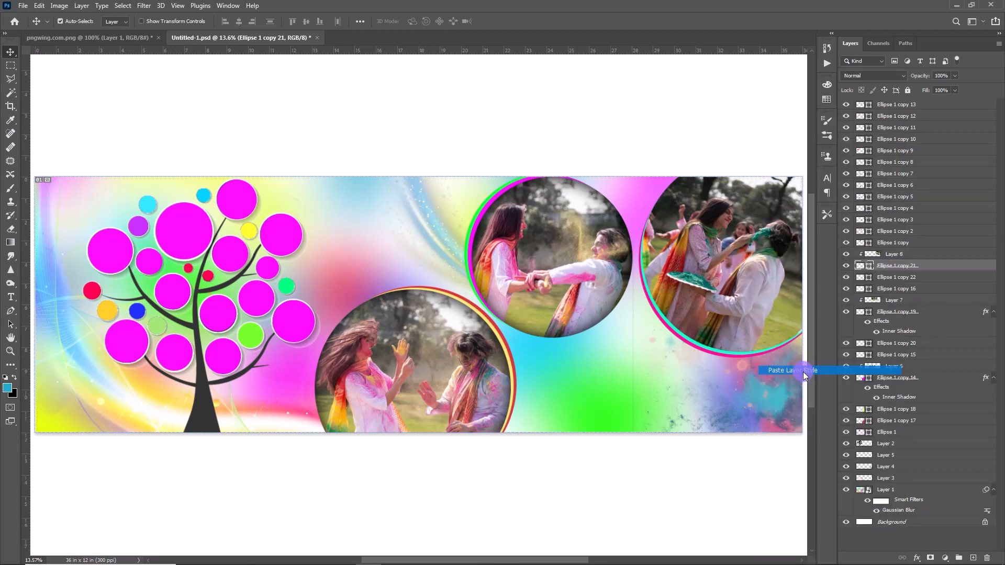
# Flip the powder splash layer horizontally and reposition it in the banner's lower-right corner
pyautogui.moveTo(702, 408); pyautogui.dragTo(609, 447)
pyautogui.hotkey('ctrl', 't')
pyautogui.rightClick(656, 378)
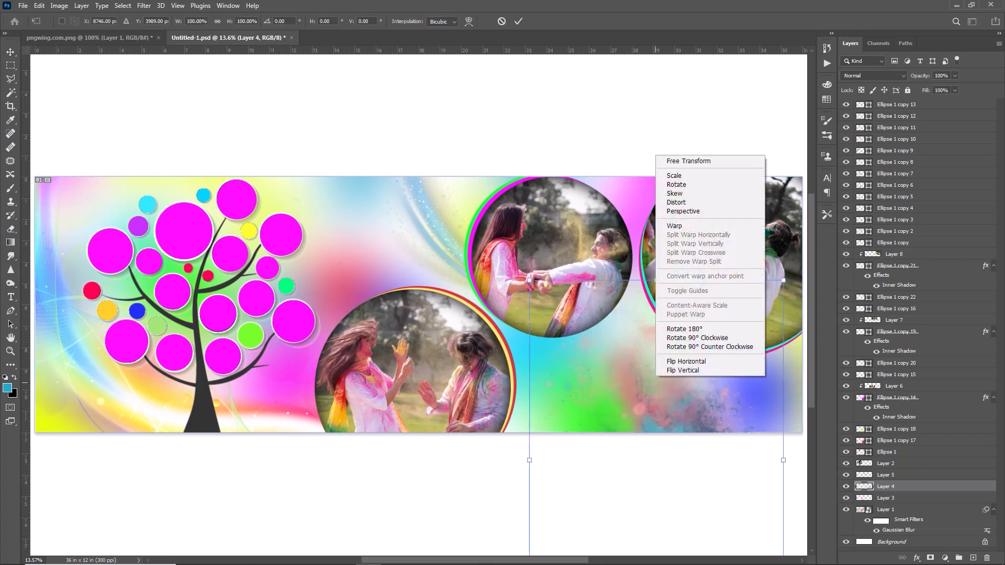
pyautogui.click(686, 362)
pyautogui.moveTo(675, 361); pyautogui.dragTo(738, 400)
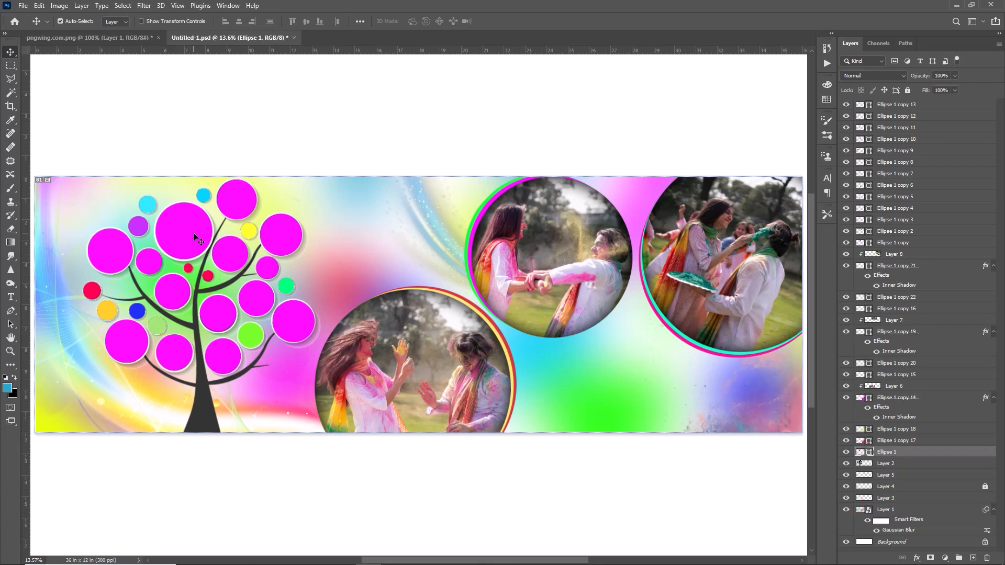
# Open wp8452645-holi-couple-wallpapers.jpg and cut the entire photo
pyautogui.click(25, 6)
pyautogui.click(36, 26)
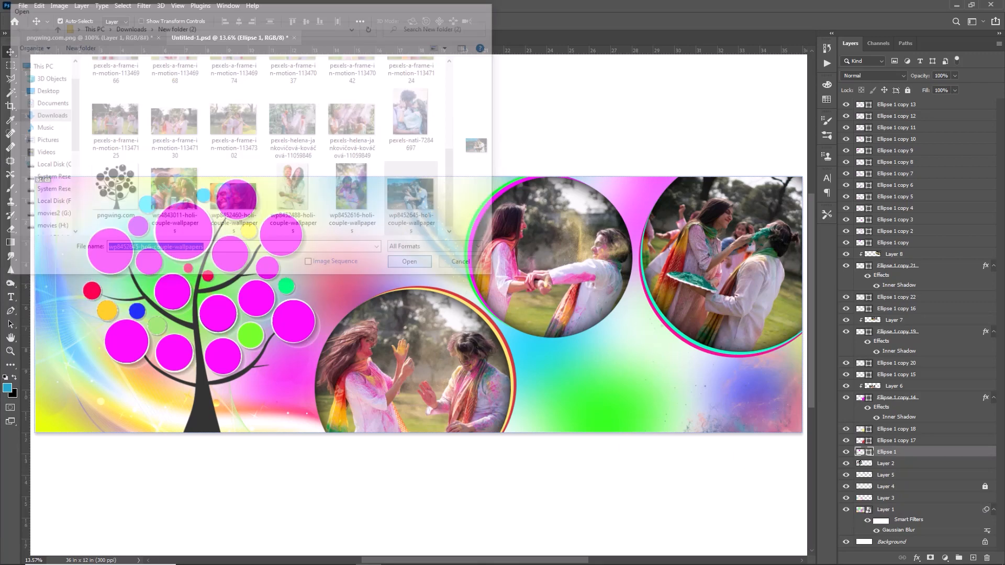
pyautogui.doubleClick(225, 207)
pyautogui.hotkey('ctrl', 'BackSpace')
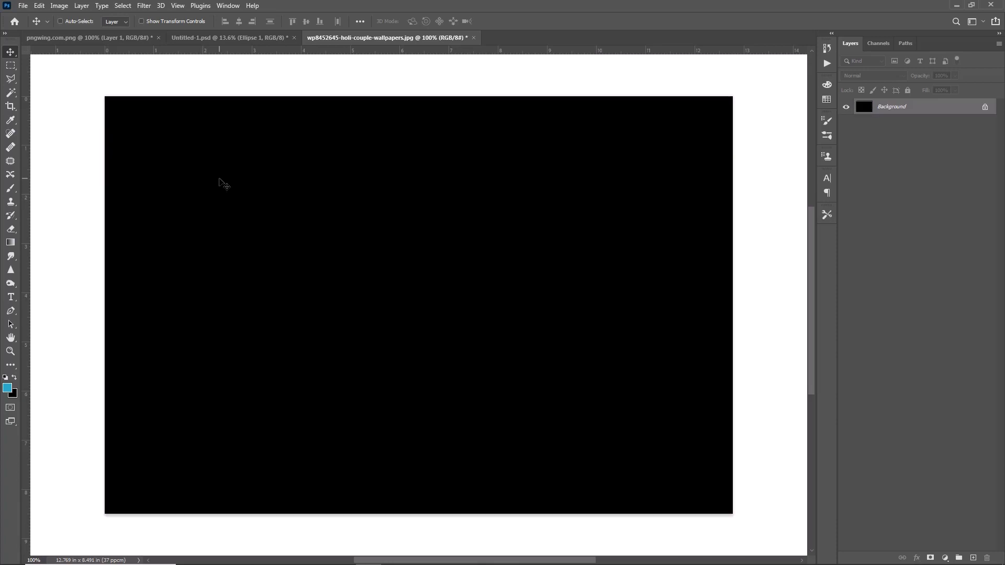
# Close the emptied source photo without saving and paste the cut photo as a clipping mask on the tree's largest circle
pyautogui.click(473, 38)
pyautogui.click(495, 212)
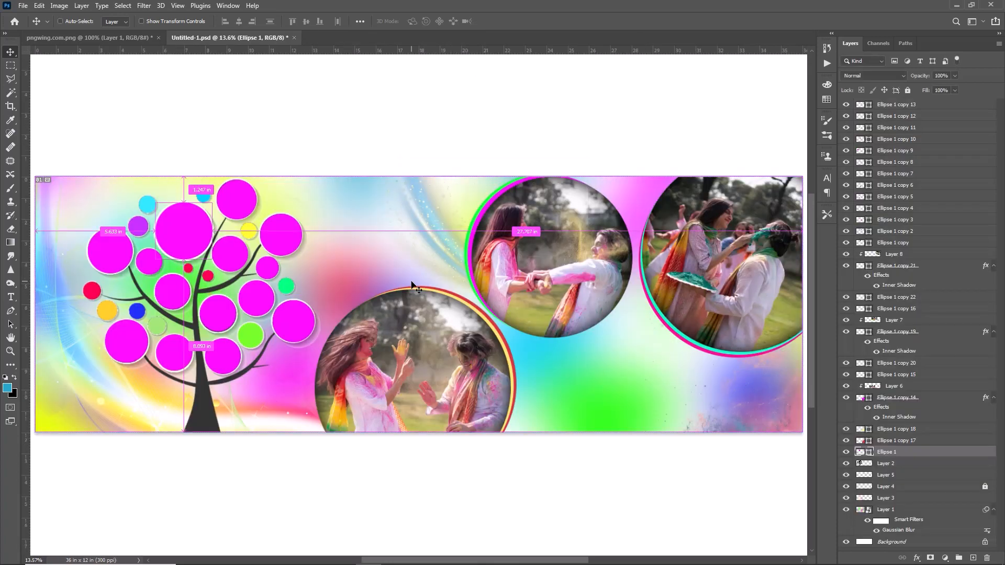
pyautogui.hotkey('ctrl', 'v')
pyautogui.moveTo(418, 286); pyautogui.dragTo(177, 215)
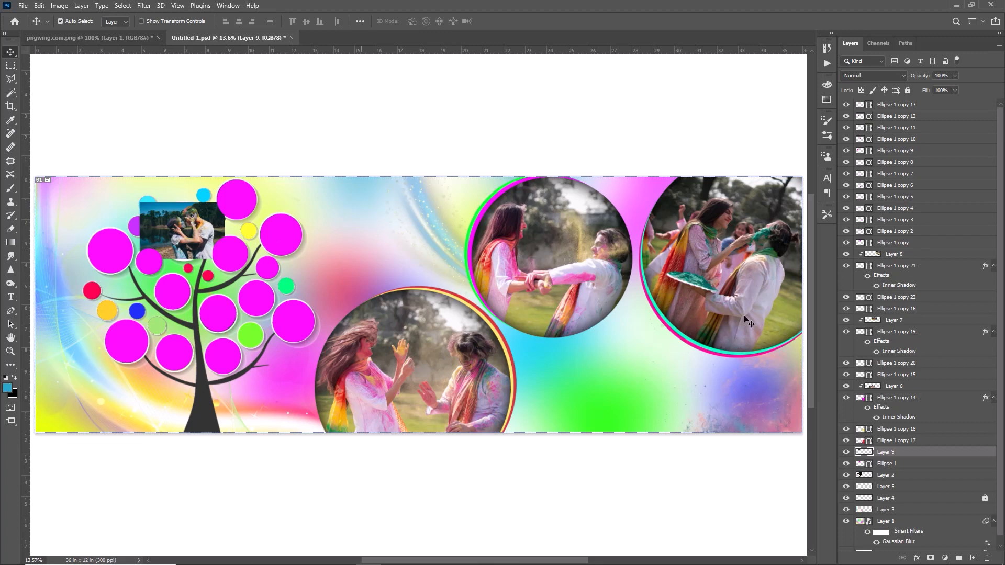
pyautogui.rightClick(893, 454)
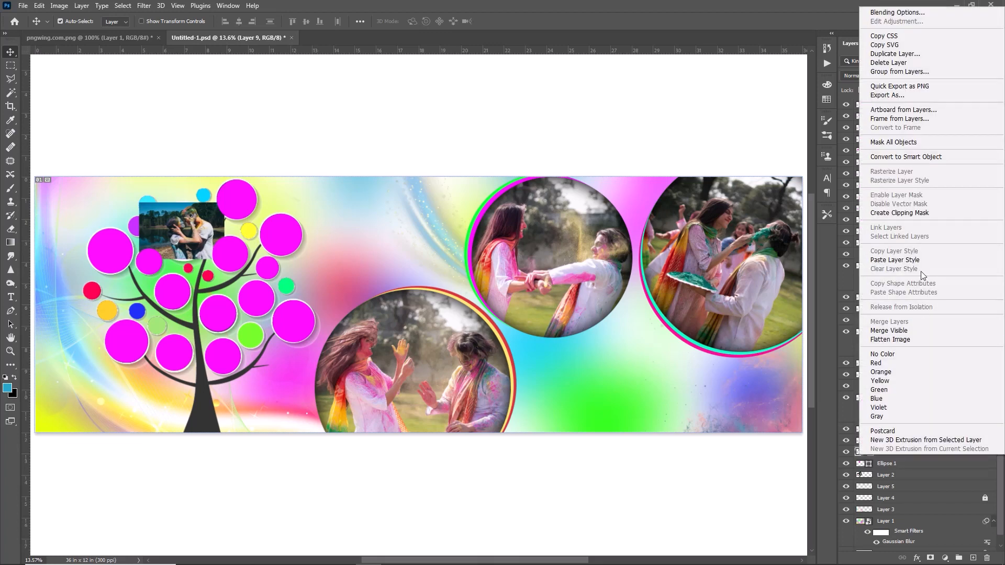
pyautogui.click(899, 213)
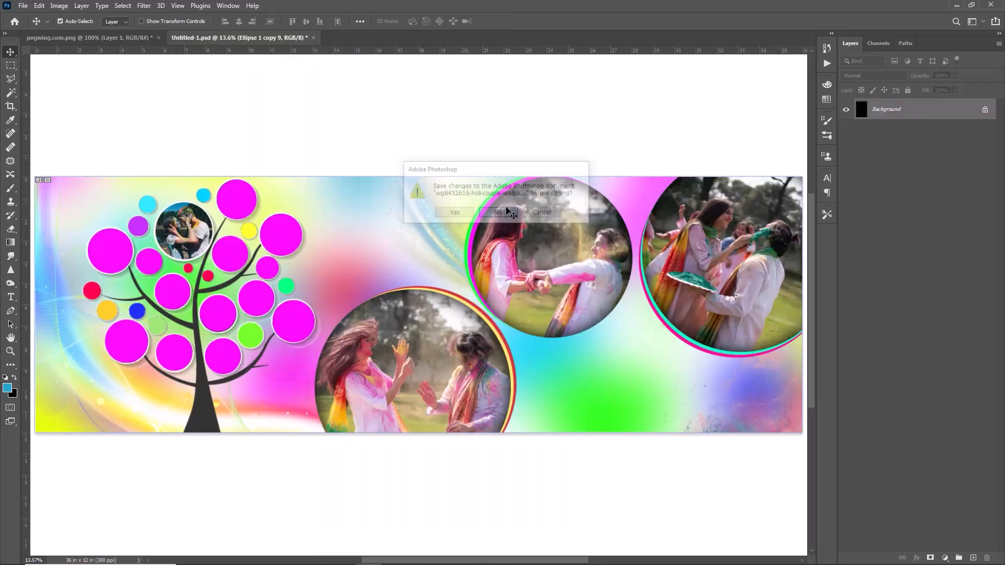
# Place the wp8452616-holi-couple-wallpapers.jpg photo over the tree's leftmost large circle, scale it to 73.44% and clip it to the circle
pyautogui.moveTo(429, 276); pyautogui.dragTo(125, 254)
pyautogui.hotkey('ctrl', 't')
pyautogui.moveTo(158, 205); pyautogui.dragTo(144, 227)
pyautogui.moveTo(117, 264); pyautogui.dragTo(115, 248)
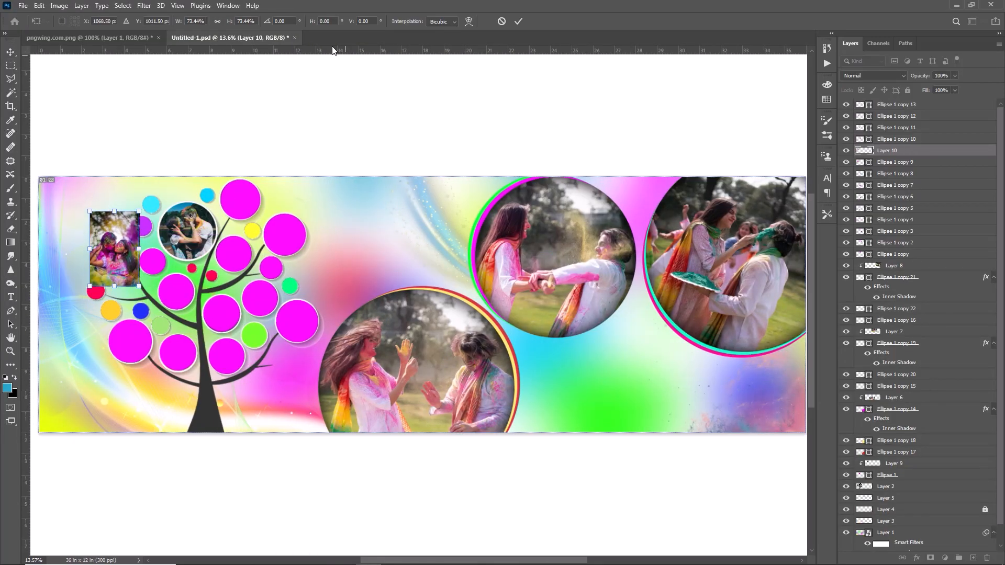
pyautogui.click(518, 21)
pyautogui.rightClick(880, 151)
pyautogui.click(799, 323)
# Bring the wp8452488-holi-couple-wallpapers.jpg photo onto the tree's topmost circle, scale it to 53.25% and clip it to the circle
pyautogui.click(241, 200)
pyautogui.click(23, 6)
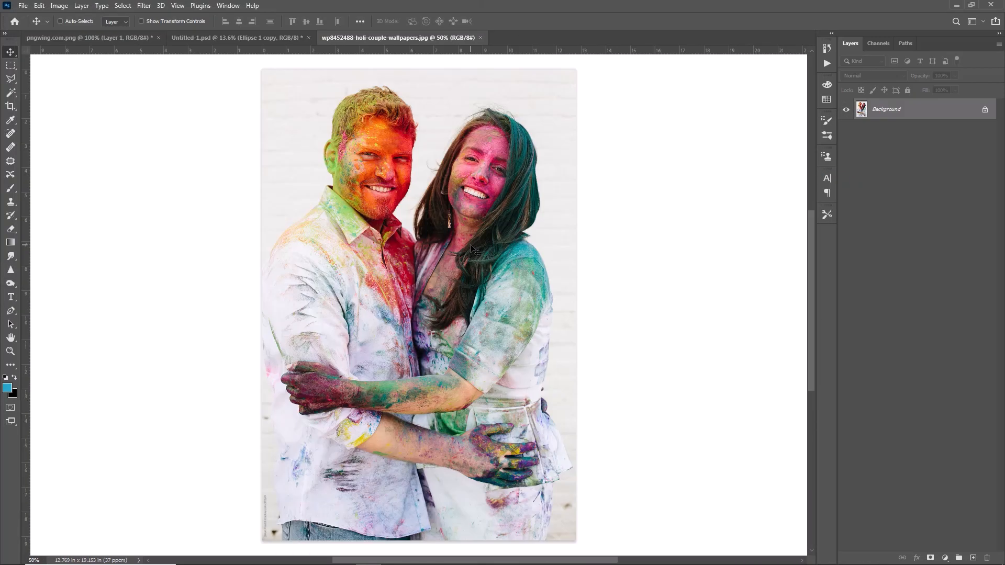
pyautogui.click(497, 214)
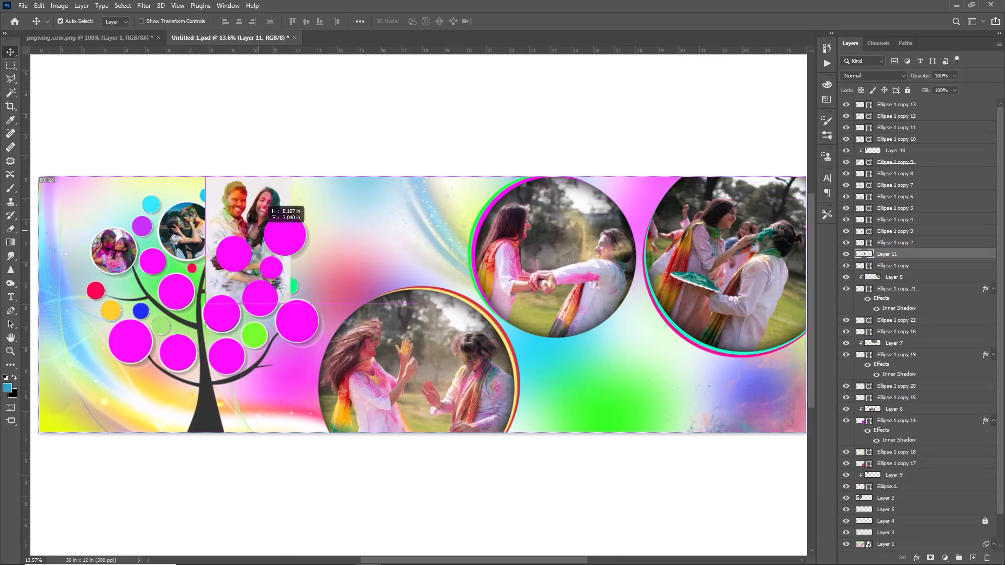
pyautogui.hotkey('ctrl', 't')
pyautogui.moveTo(259, 230); pyautogui.dragTo(254, 240)
pyautogui.moveTo(236, 236); pyautogui.dragTo(243, 209)
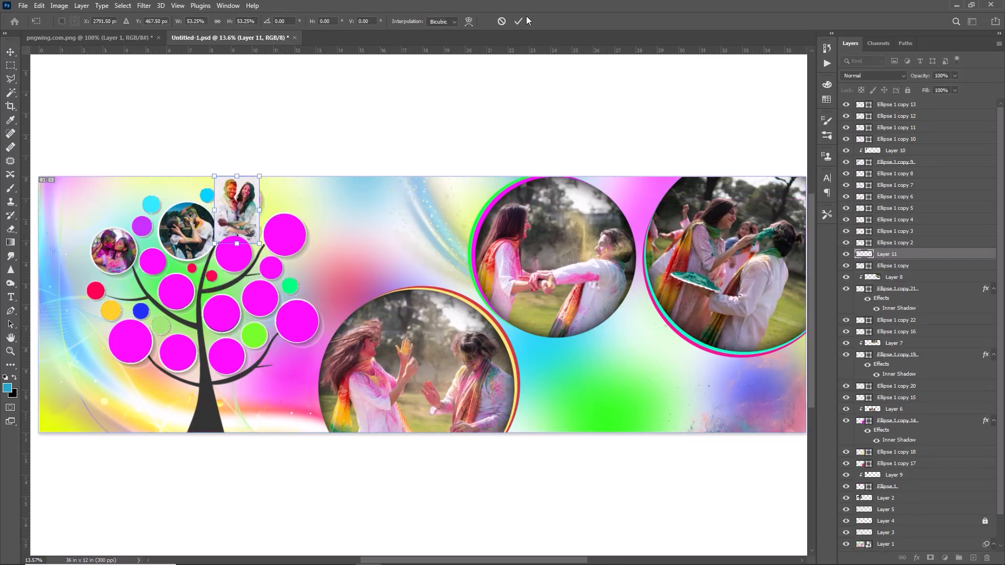
pyautogui.click(518, 21)
pyautogui.rightClick(929, 255)
pyautogui.rightClick(967, 255)
pyautogui.click(858, 316)
# Scale a close-up couple photo to 60.57% and clip it to the tree's lower-left circle, then clip another photo to the circle beside the trunk
pyautogui.click(897, 242)
pyautogui.hotkey('ctrl', 'o')
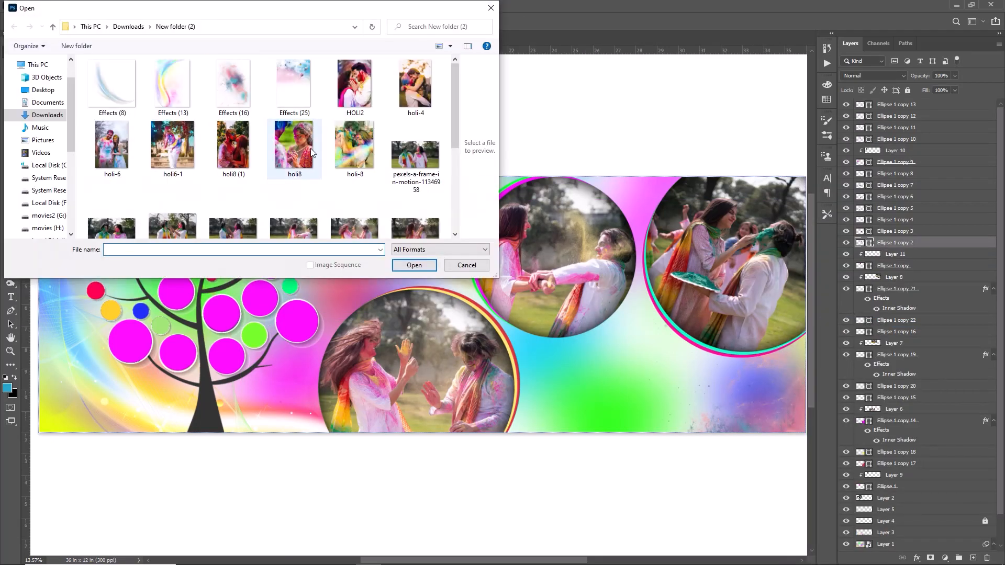
pyautogui.doubleClick(238, 216)
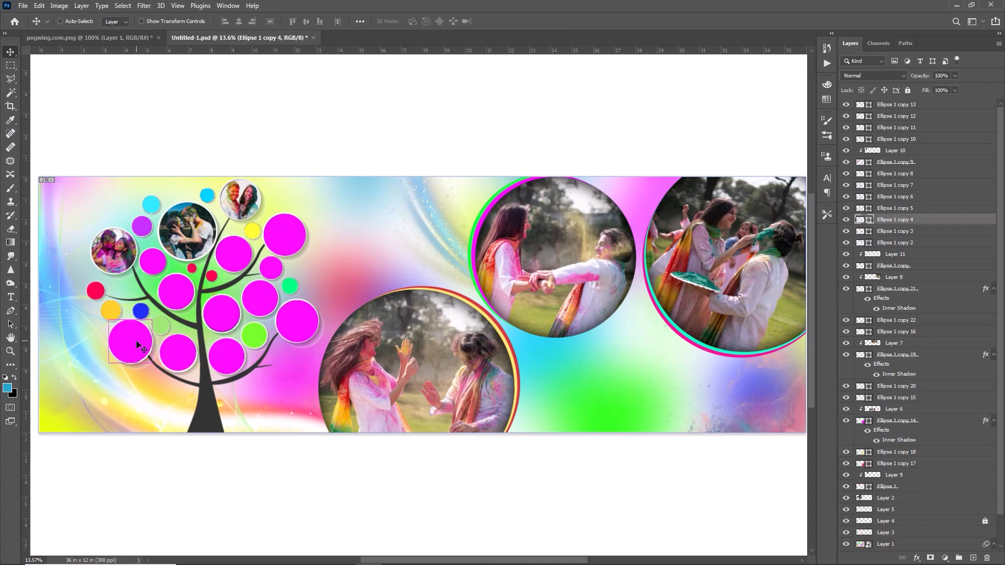
pyautogui.moveTo(99, 331); pyautogui.dragTo(111, 335)
pyautogui.moveTo(165, 358); pyautogui.dragTo(177, 367)
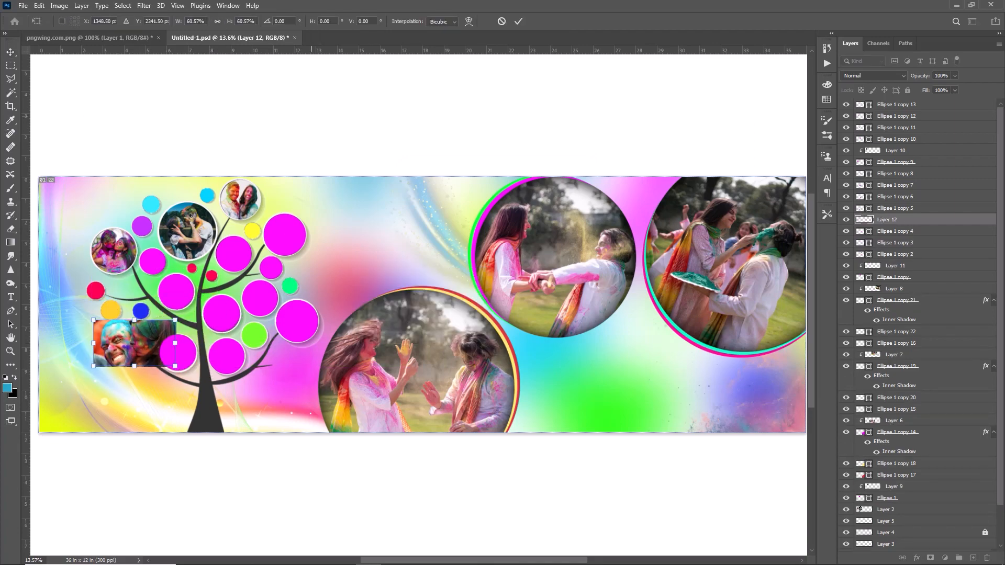
pyautogui.click(518, 22)
pyautogui.rightClick(876, 220)
pyautogui.click(744, 319)
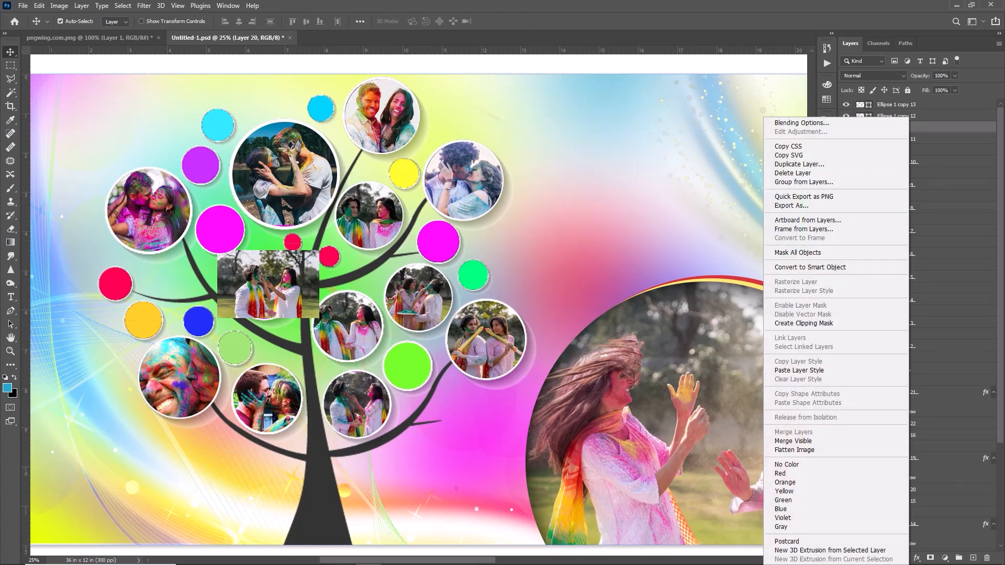
pyautogui.click(826, 324)
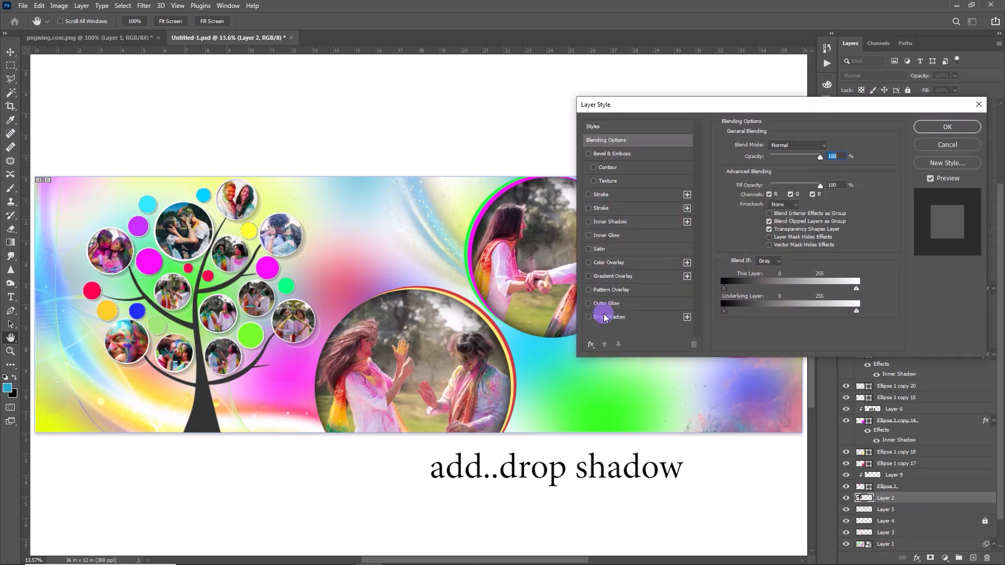
# Add a black drop shadow to the tree layer with 43% opacity, 272 px distance, 0% spread and 111 px size
pyautogui.click(604, 318)
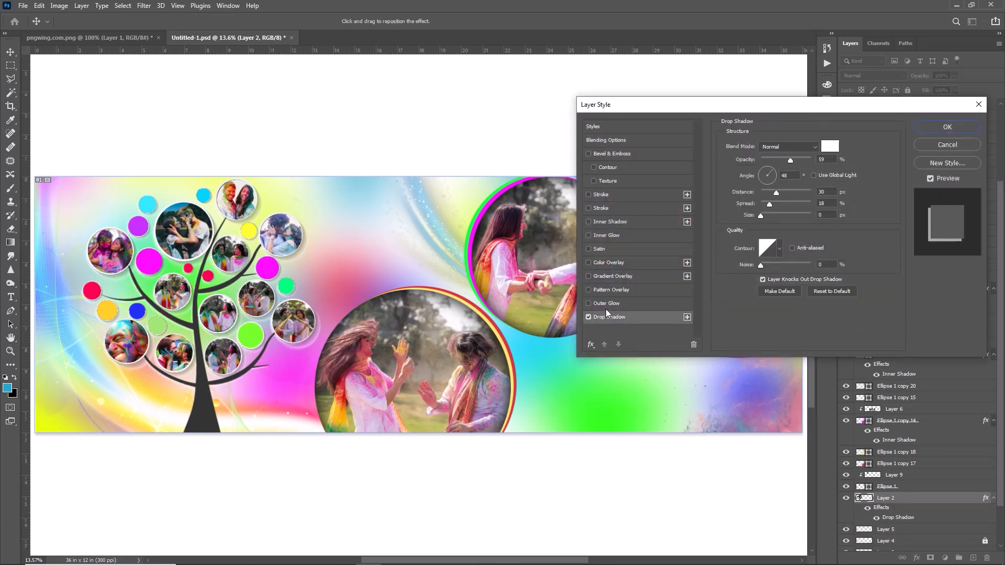
pyautogui.click(830, 152)
pyautogui.click(481, 212)
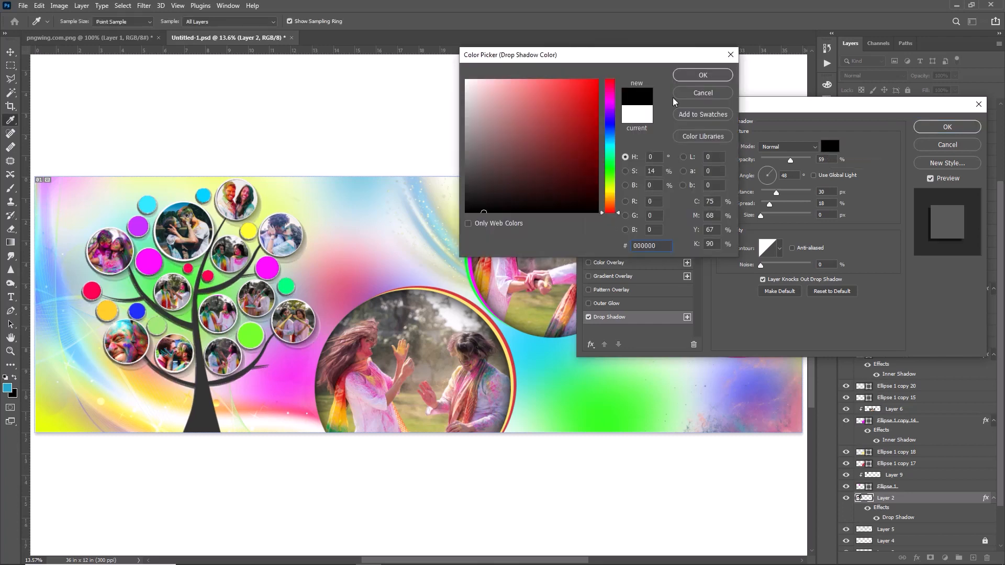
pyautogui.click(702, 74)
pyautogui.moveTo(777, 193); pyautogui.dragTo(735, 201)
pyautogui.moveTo(790, 160)
pyautogui.mouseDown()
pyautogui.moveTo(771, 166)
pyautogui.moveTo(785, 171)
pyautogui.mouseUp()
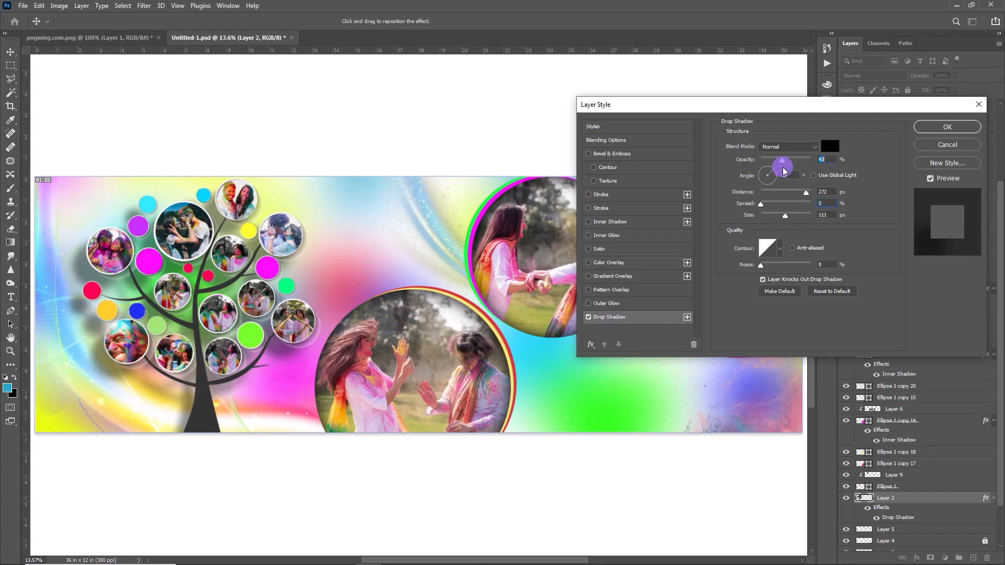
pyautogui.click(930, 128)
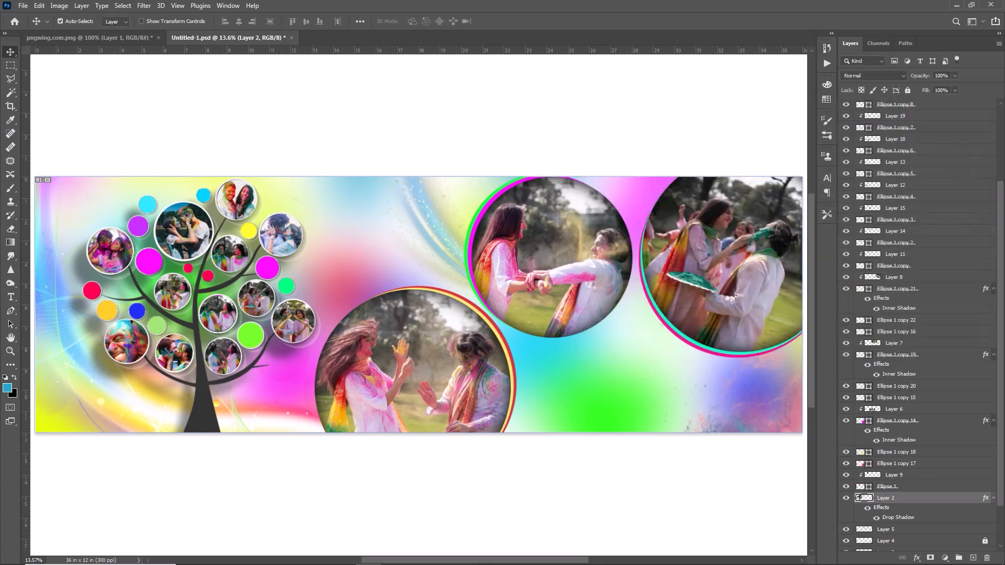
# Add a black drop shadow to the lower photo circle's Ellipse 1 copy 17 ring with the angle set to 35°
pyautogui.click(460, 369)
pyautogui.click(901, 453)
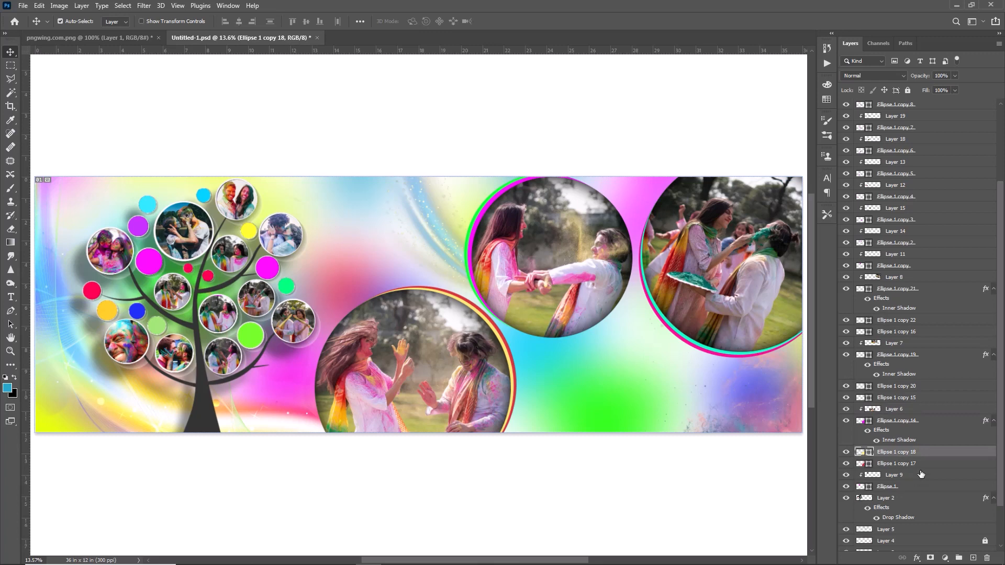
pyautogui.doubleClick(942, 462)
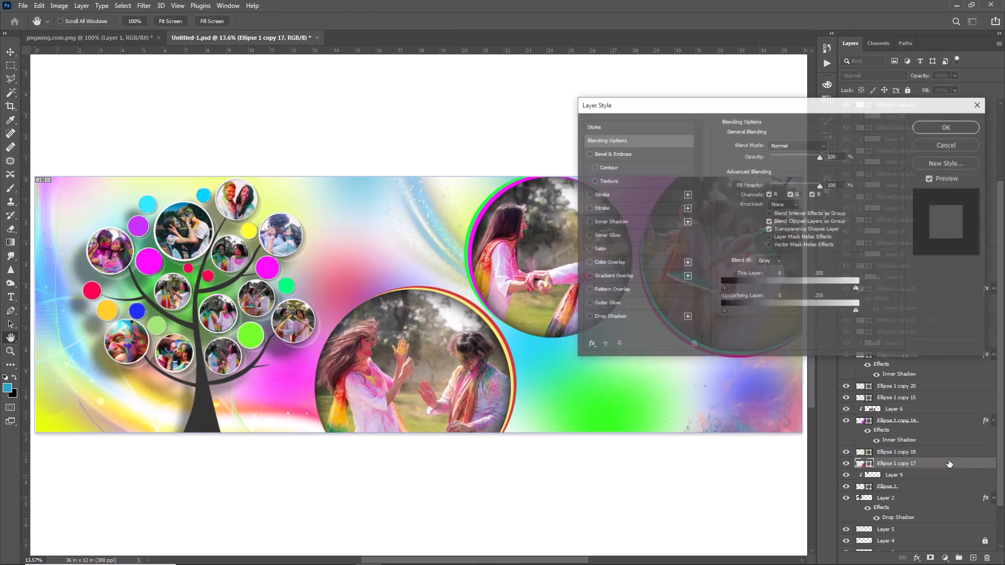
pyautogui.click(617, 318)
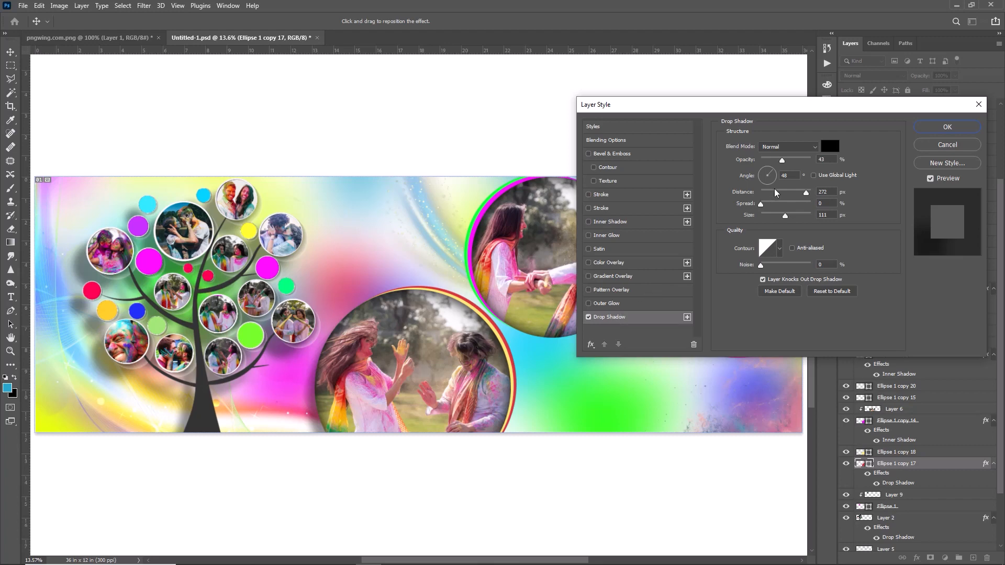
pyautogui.click(762, 172)
pyautogui.moveTo(762, 172); pyautogui.dragTo(762, 148)
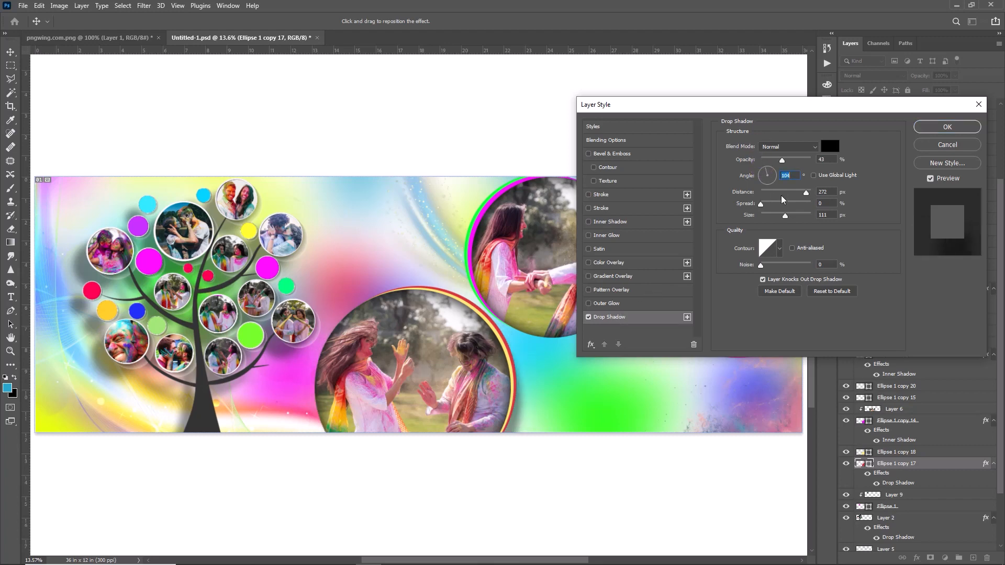
pyautogui.click(771, 180)
pyautogui.click(770, 175)
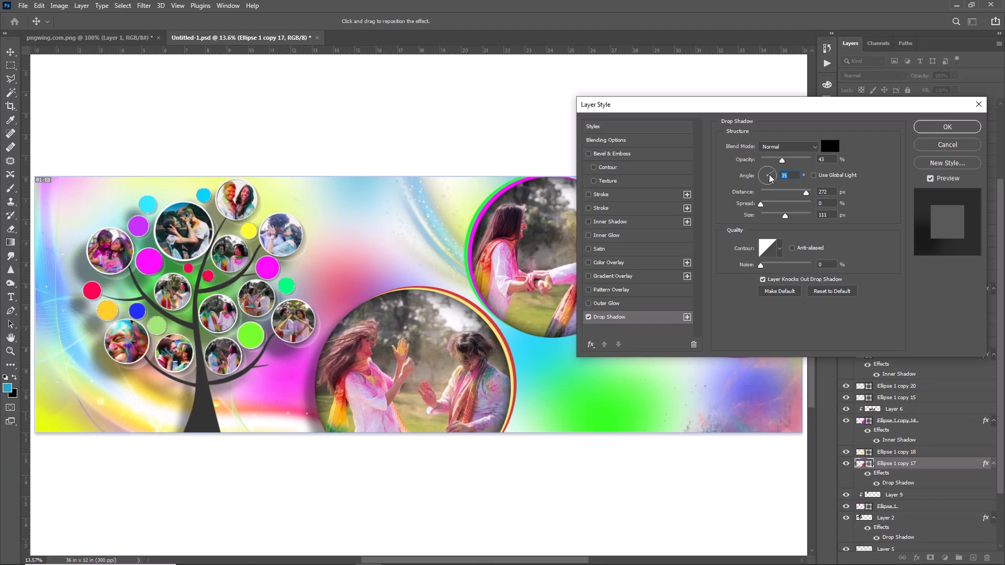
pyautogui.click(943, 129)
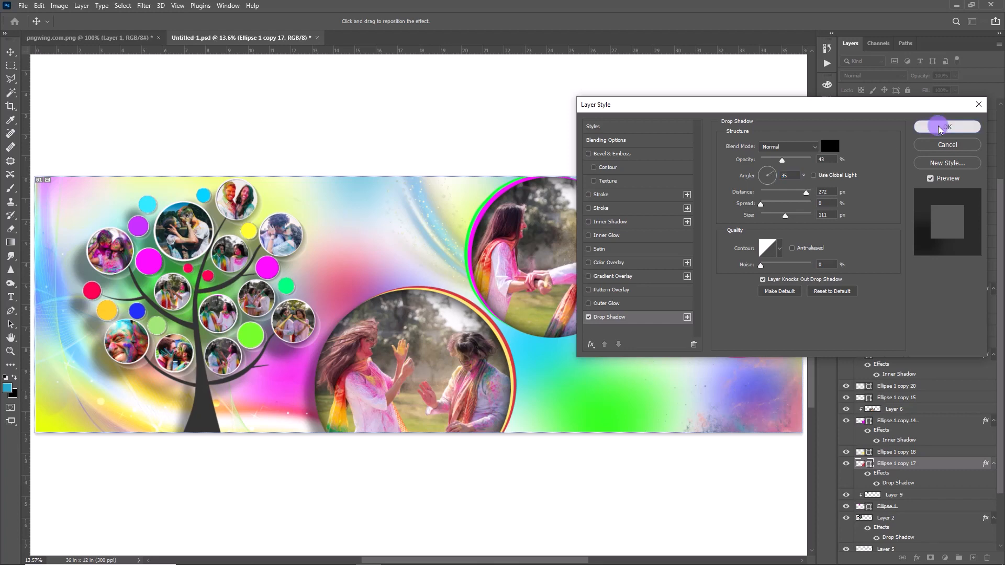
# Add a black drop shadow to the upper-middle photo circle's Ellipse 1 copy 15 ring and adjust its angle
pyautogui.doubleClick(931, 399)
pyautogui.moveTo(666, 104); pyautogui.dragTo(783, 98)
pyautogui.click(726, 311)
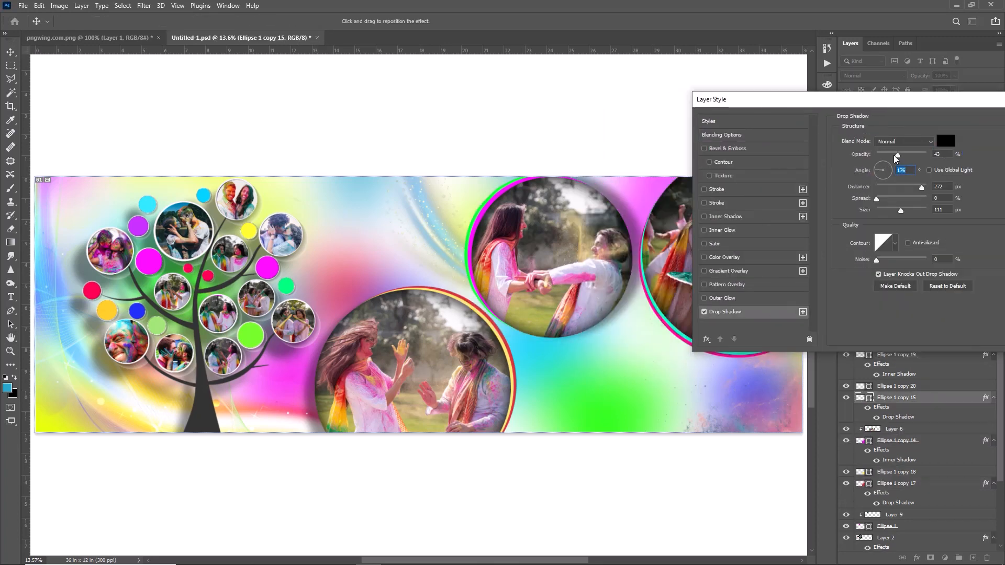
pyautogui.click(958, 148)
pyautogui.moveTo(968, 100); pyautogui.dragTo(399, 165)
# Add an angled drop shadow to the right-edge photo circle's Ellipse 1 copy 16 ring
pyautogui.doubleClick(927, 332)
pyautogui.click(222, 377)
pyautogui.click(374, 232)
pyautogui.press('Return')
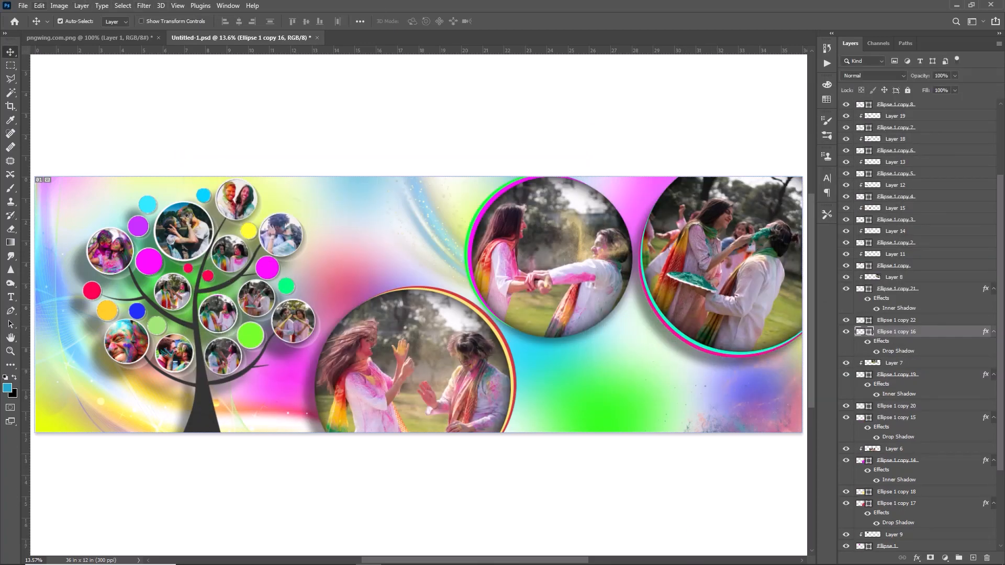
# Open pngwing.com (4).png and bring its multicolour paint splatter into the banner
pyautogui.click(24, 6)
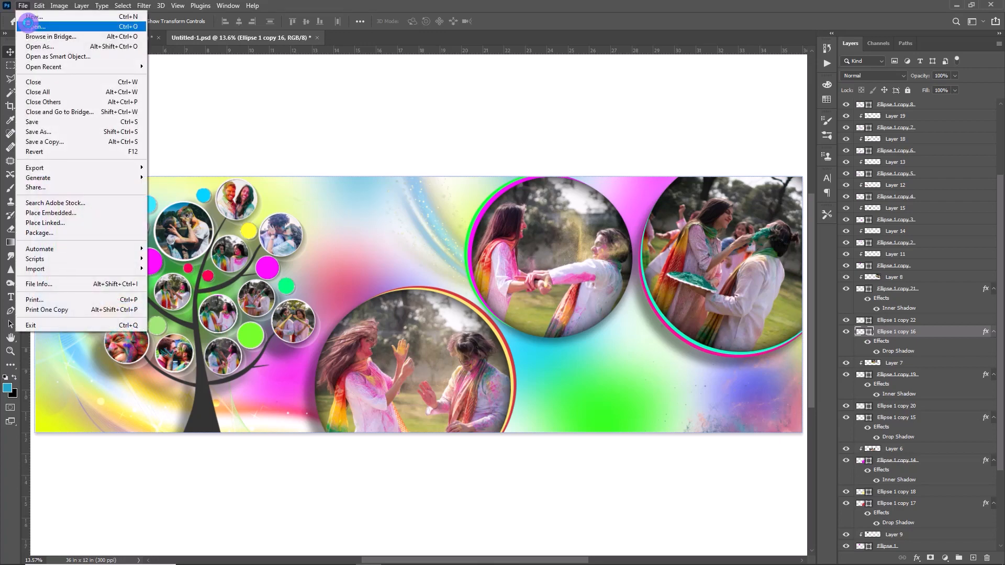
pyautogui.click(25, 25)
pyautogui.click(282, 131)
pyautogui.click(413, 266)
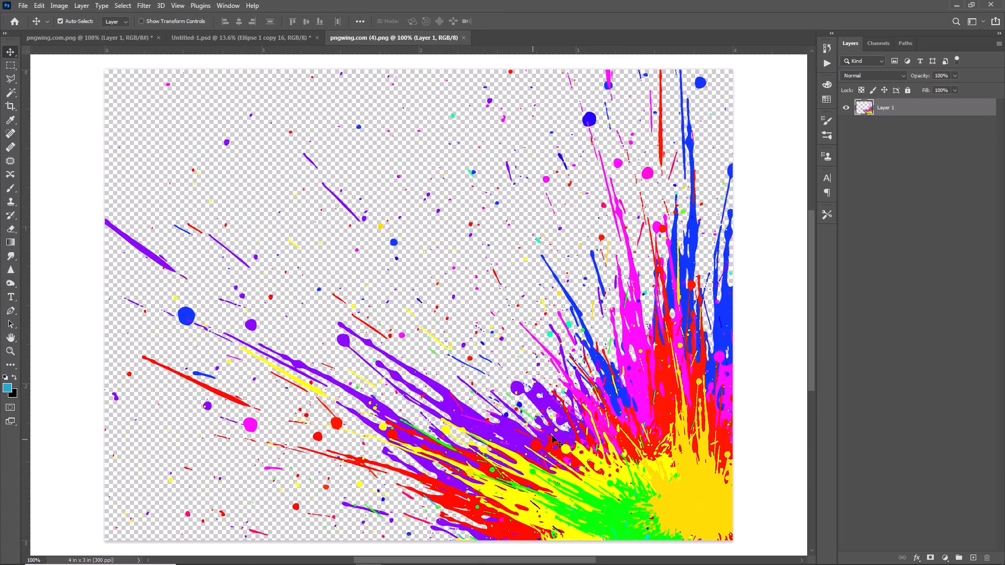
pyautogui.moveTo(587, 437); pyautogui.dragTo(293, 250)
# Transform the paint splatter so that its burst spreads out from the banner's upper-left corner
pyautogui.hotkey('ctrl', 't')
pyautogui.moveTo(341, 199); pyautogui.dragTo(247, 276)
pyautogui.moveTo(253, 272); pyautogui.dragTo(99, 404)
pyautogui.moveTo(183, 283); pyautogui.dragTo(120, 239)
pyautogui.moveTo(344, 123); pyautogui.dragTo(363, 158)
pyautogui.scroll(-6, 903, 335)
pyautogui.press('Return')
# Move the splatter layer directly above the blurred background layer and refine its size and placement in the upper-left corner
pyautogui.moveTo(901, 209); pyautogui.dragTo(905, 507)
pyautogui.hotkey('ctrl', 't')
pyautogui.moveTo(398, 137); pyautogui.dragTo(410, 105)
pyautogui.press('Return')
# Apply a Gaussian Blur with a 9.2-pixel radius to the upper-left splatter layer
pyautogui.click(151, 7)
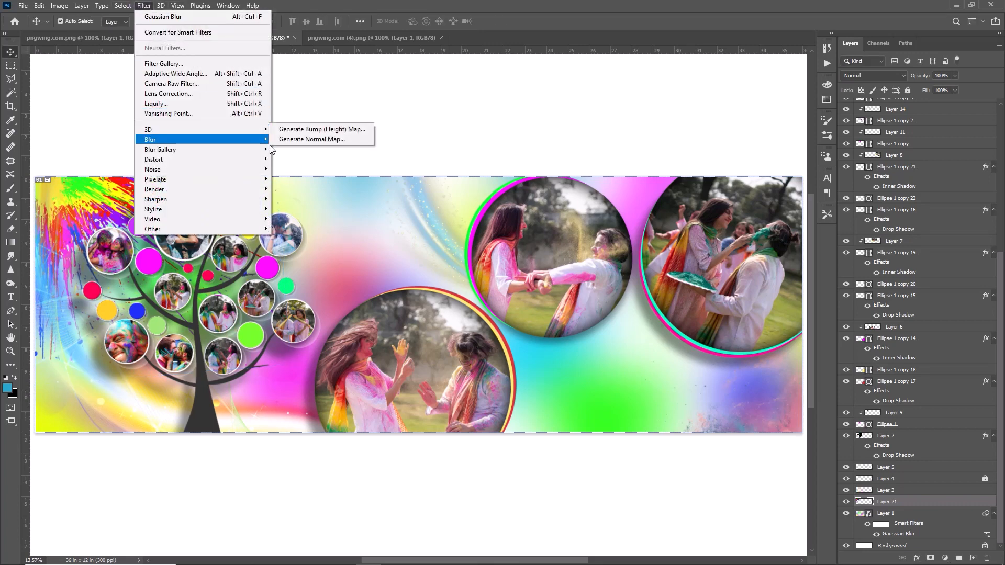
pyautogui.moveTo(253, 139)
pyautogui.click(301, 180)
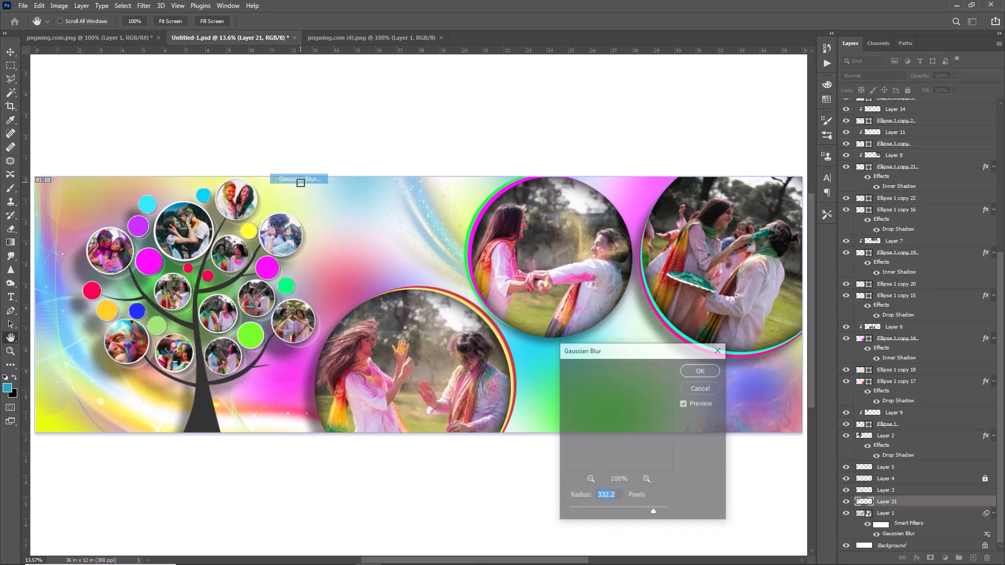
pyautogui.moveTo(654, 512); pyautogui.dragTo(607, 513)
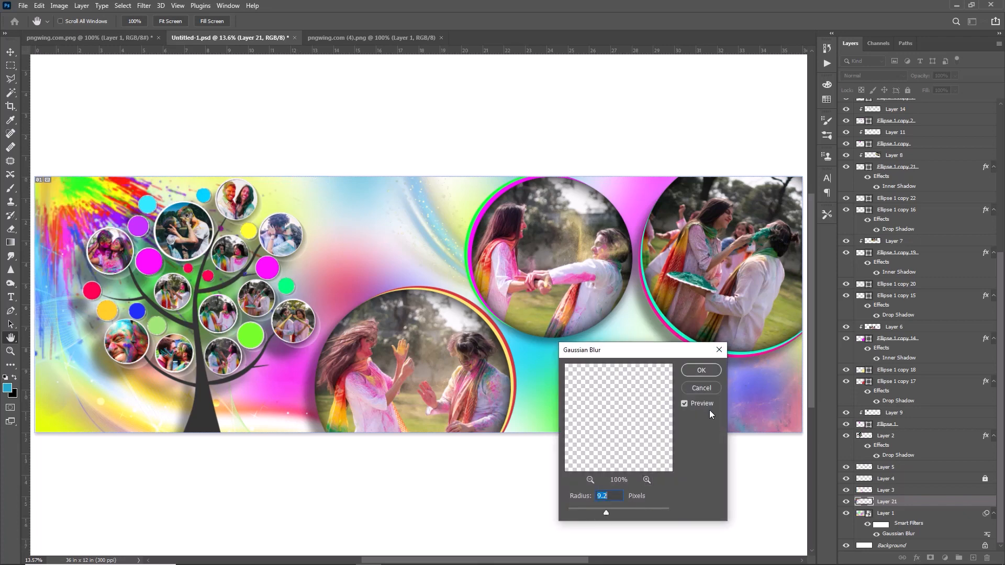
pyautogui.click(702, 371)
# Open pngwing.com (3).png and place its paint splatter in the banner's lower-right corner
pyautogui.click(23, 5)
pyautogui.click(24, 24)
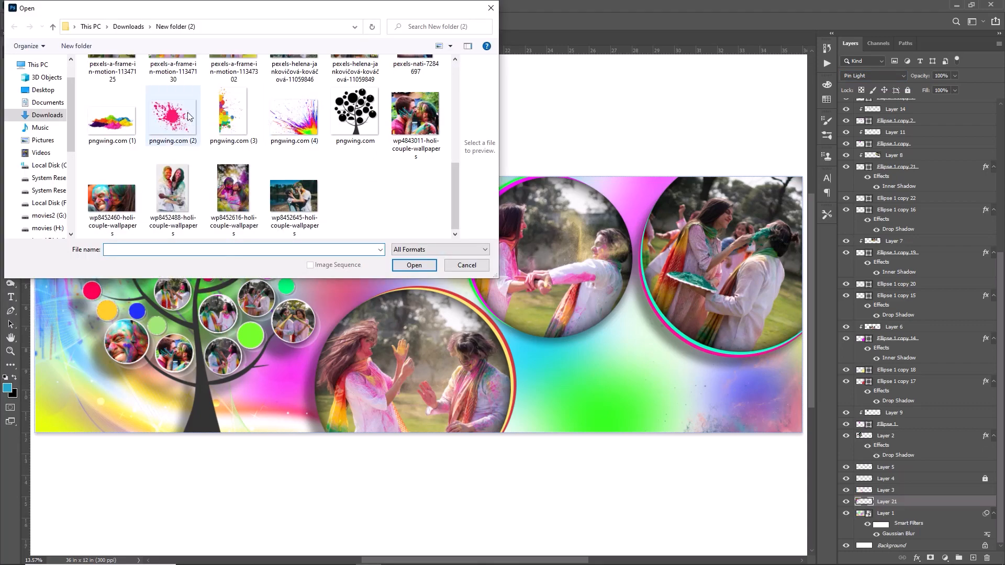
pyautogui.doubleClick(233, 112)
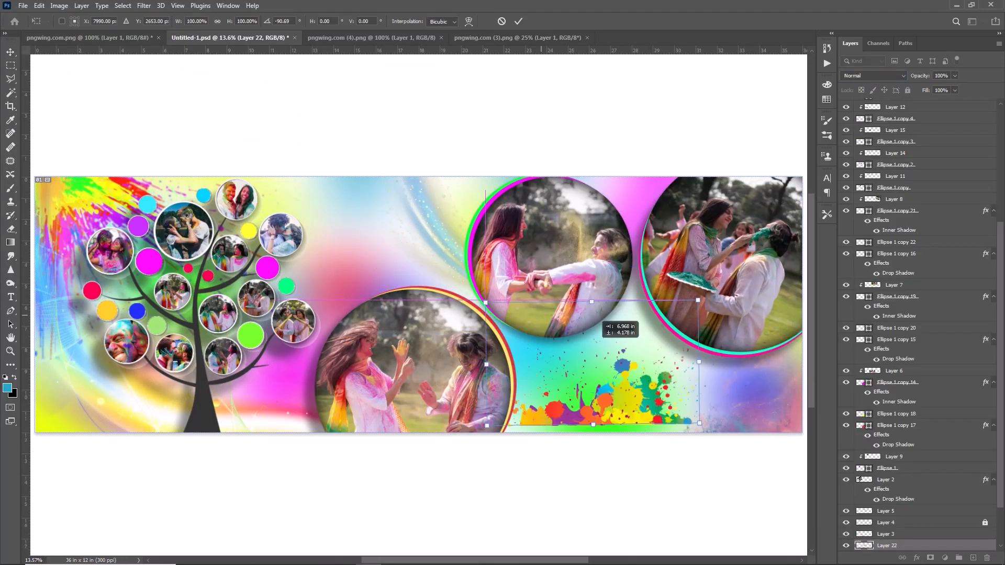
pyautogui.moveTo(675, 381); pyautogui.dragTo(802, 381)
pyautogui.moveTo(740, 405); pyautogui.dragTo(749, 392)
pyautogui.press('Return')
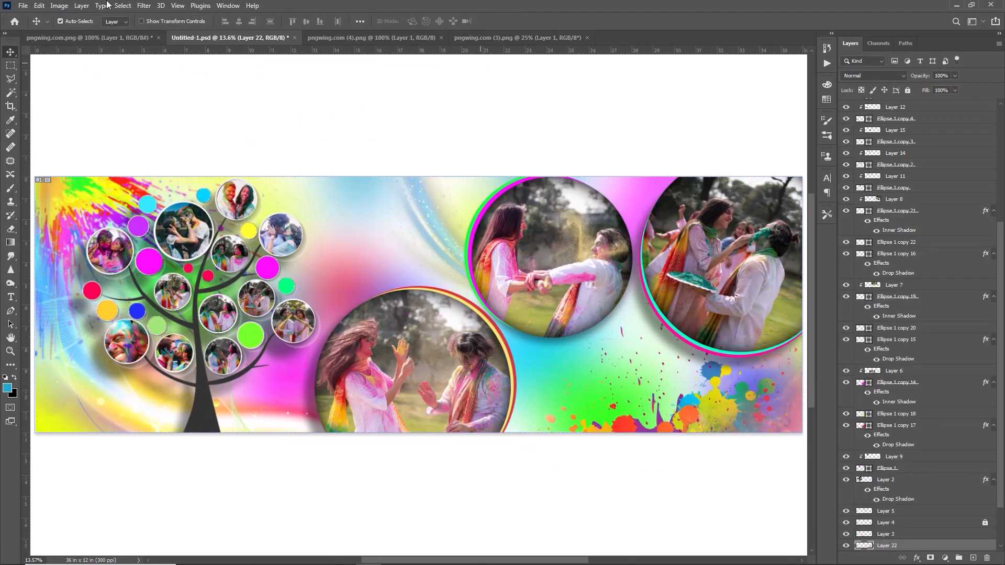
# Apply a slightly weaker Gaussian Blur to the paint splatter layer in the banner's lower-right corner
pyautogui.click(142, 5)
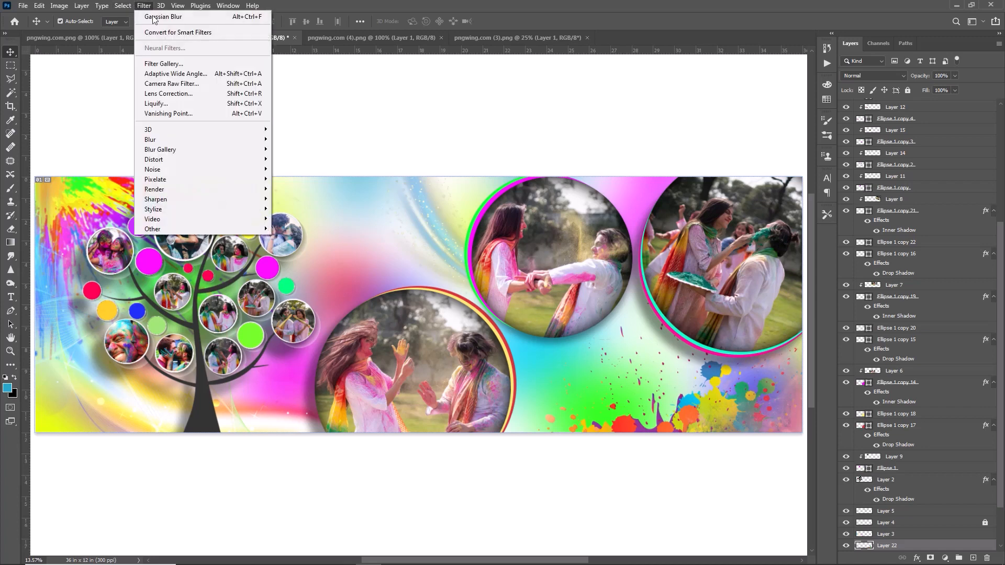
pyautogui.moveTo(209, 139)
pyautogui.click(300, 179)
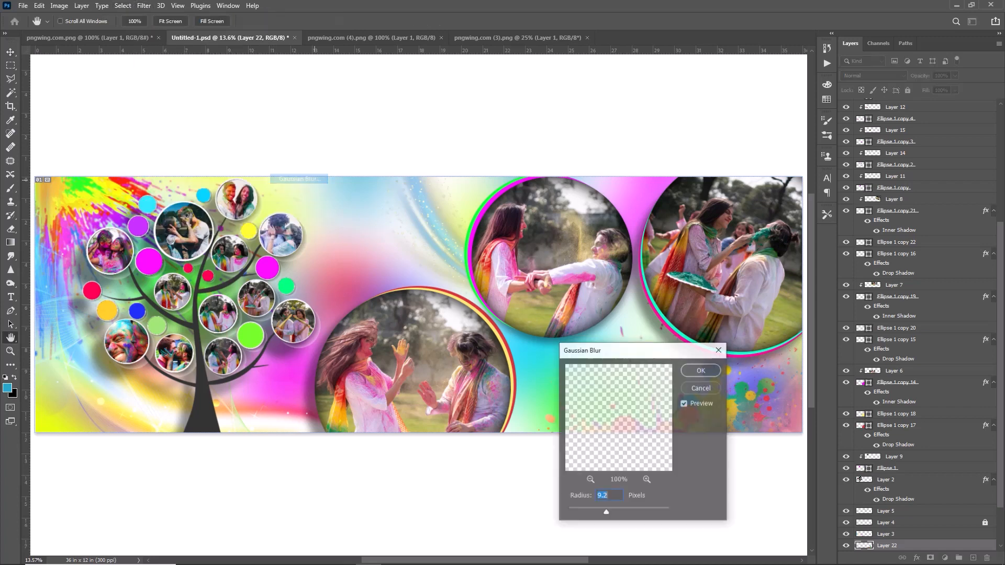
pyautogui.moveTo(614, 350); pyautogui.dragTo(354, 301)
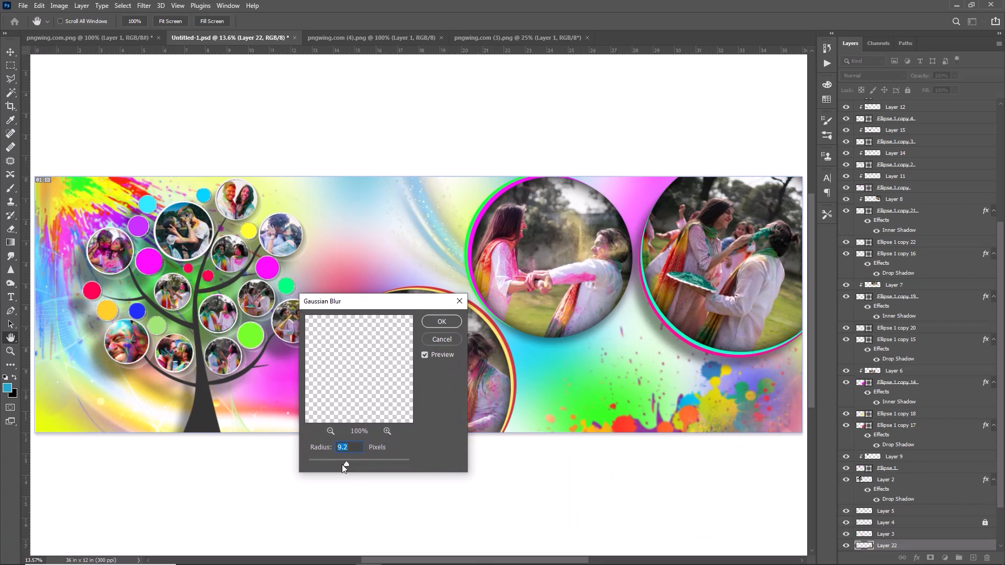
pyautogui.moveTo(345, 468); pyautogui.dragTo(339, 466)
pyautogui.press('Return')
# Set the lower-right splatter layer's blend mode to Overlay, and unlock and delete Layer 4
pyautogui.click(874, 75)
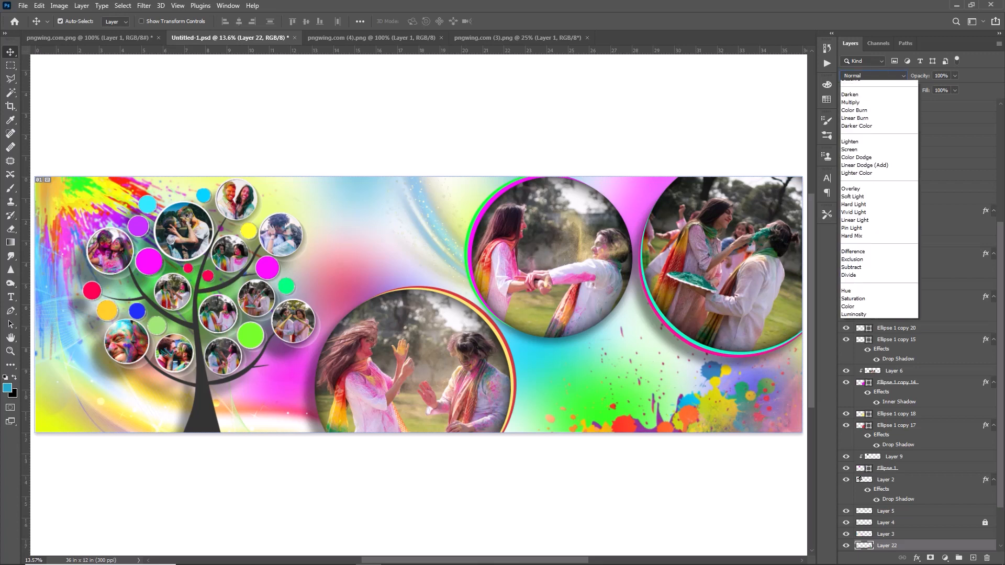
pyautogui.click(876, 203)
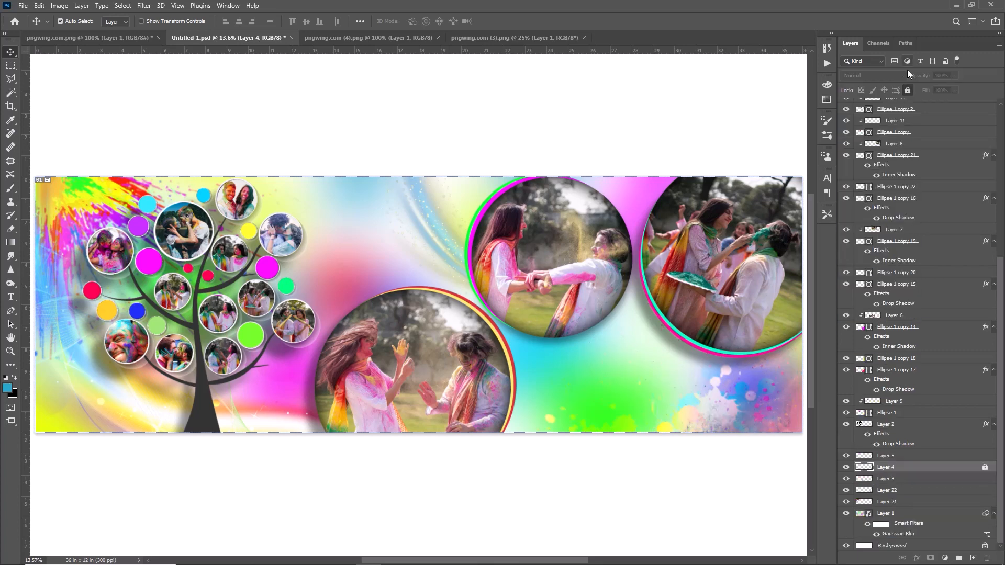
pyautogui.click(908, 91)
pyautogui.press('Delete')
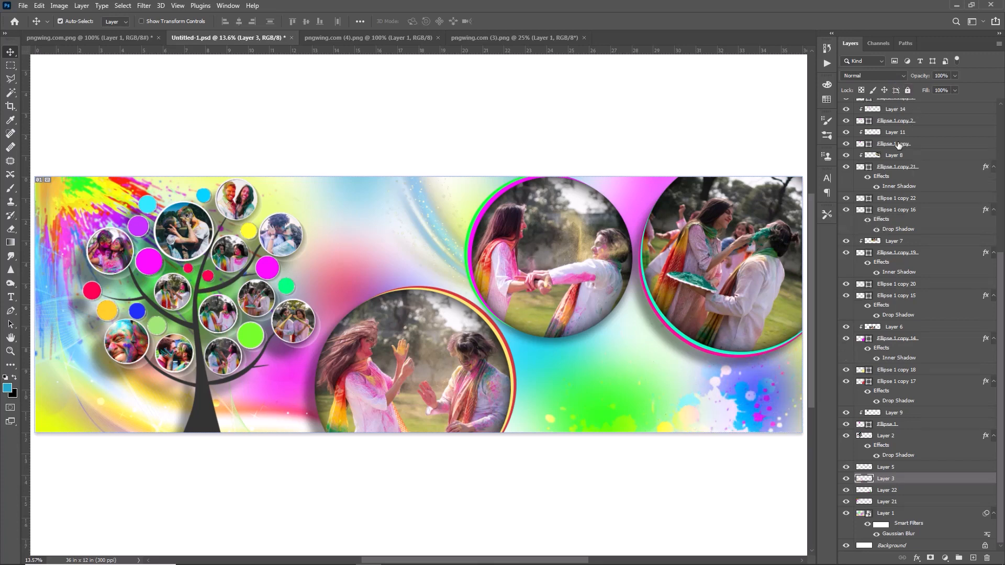
# Nudge the lower-right splatter layer to refine its position in the corner
pyautogui.click(732, 429)
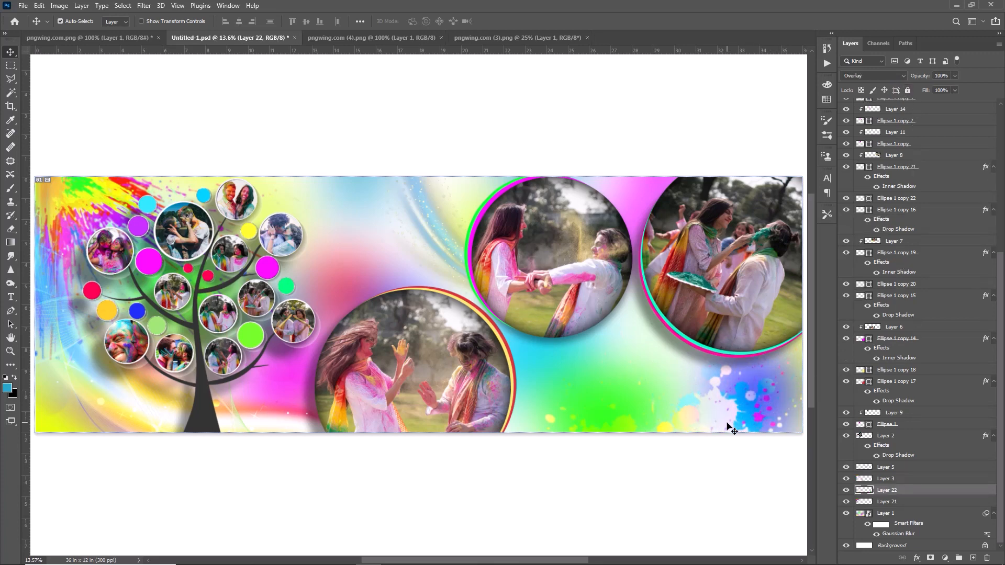
pyautogui.hotkey('shift', 'Up')
pyautogui.hotkey('shift', 'Up')
pyautogui.hotkey('shift', 'Up')
pyautogui.hotkey('shift', 'Up')
pyautogui.hotkey('shift', 'Up')
pyautogui.hotkey('shift', 'Right')
pyautogui.hotkey('shift', 'Right')
pyautogui.hotkey('shift', 'Right')
pyautogui.hotkey('shift', 'Right')
pyautogui.hotkey('shift', 'Right')
pyautogui.hotkey('shift', 'Right')
pyautogui.hotkey('shift', 'Right')
pyautogui.hotkey('shift', 'Right')
pyautogui.hotkey('shift', 'Right')
pyautogui.hotkey('shift', 'Right')
pyautogui.hotkey('shift', 'Down')
pyautogui.hotkey('shift', 'Down')
pyautogui.hotkey('shift', 'Down')
pyautogui.hotkey('shift', 'Down')
pyautogui.hotkey('shift', 'Down')
pyautogui.hotkey('shift', 'Down')
pyautogui.hotkey('shift', 'Down')
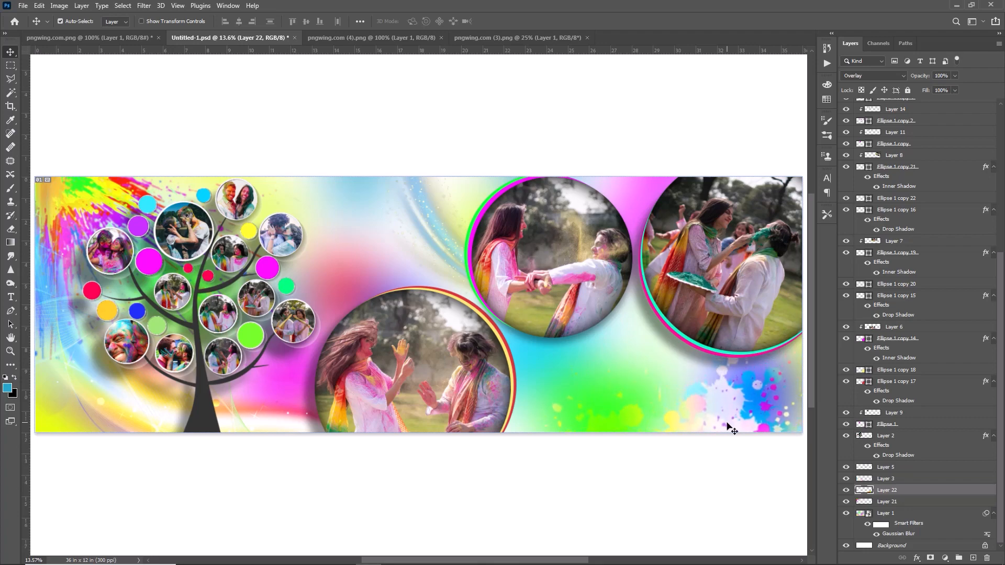
# Open pngwing.com (2).png and place its pink splatter in the banner below the central photo circle
pyautogui.hotkey('ctrl', 'o')
pyautogui.scroll(-5, 319, 128)
pyautogui.doubleClick(314, 133)
pyautogui.moveTo(423, 220); pyautogui.dragTo(605, 359)
# Scale the pink splatter to about 153%, rotate it about -20° and position it between the lower photo circle and the corner splatter
pyautogui.hotkey('ctrl', 't')
pyautogui.moveTo(502, 264); pyautogui.dragTo(464, 305)
pyautogui.moveTo(702, 411); pyautogui.dragTo(719, 416)
pyautogui.moveTo(550, 478); pyautogui.dragTo(510, 541)
pyautogui.moveTo(604, 433); pyautogui.dragTo(579, 411)
pyautogui.moveTo(681, 348); pyautogui.dragTo(695, 343)
pyautogui.moveTo(609, 433); pyautogui.dragTo(619, 442)
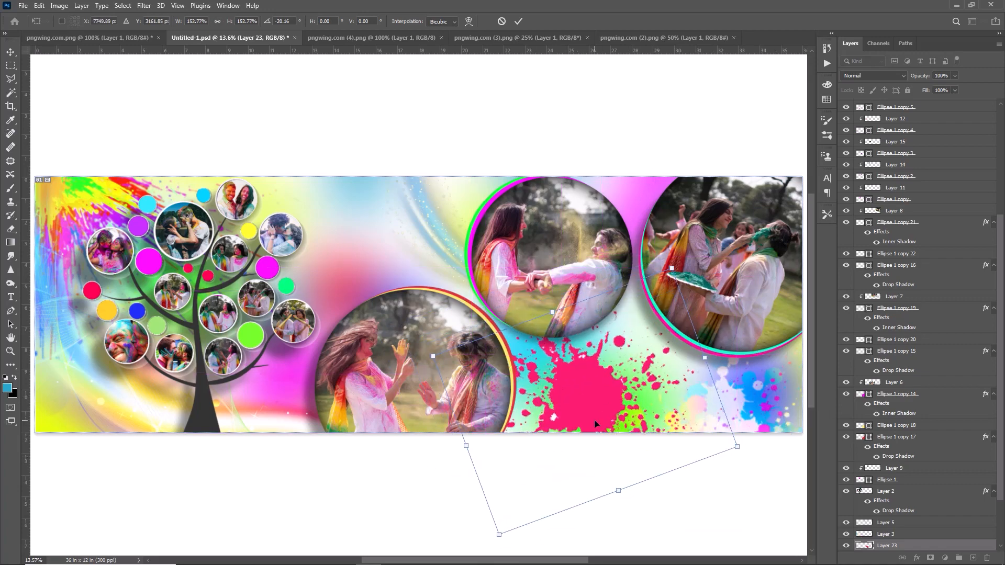
pyautogui.press('Return')
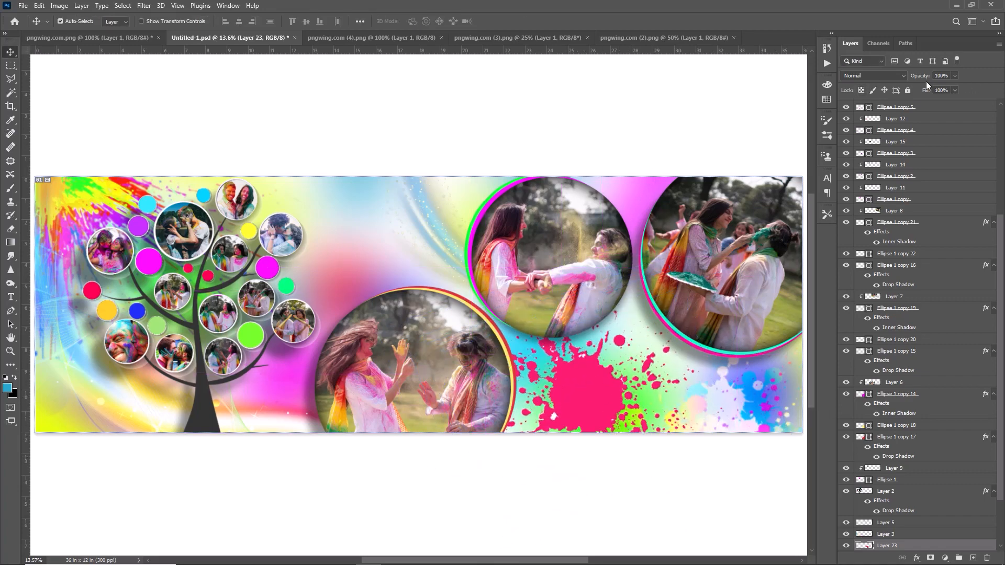
# Set the pink splatter's blend mode to Overlay and place a duplicate between the tree and the upper photo circle
pyautogui.click(899, 75)
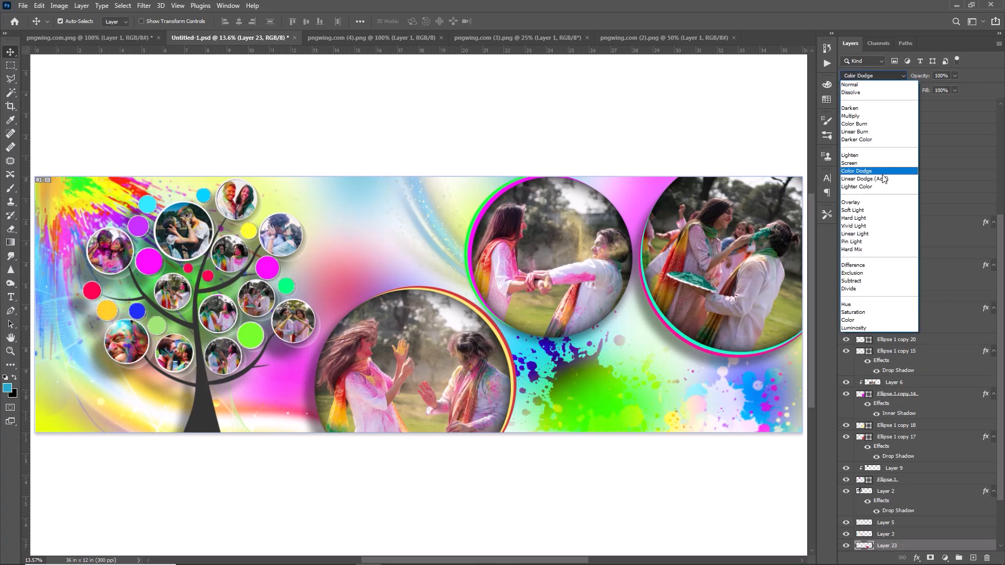
pyautogui.click(884, 207)
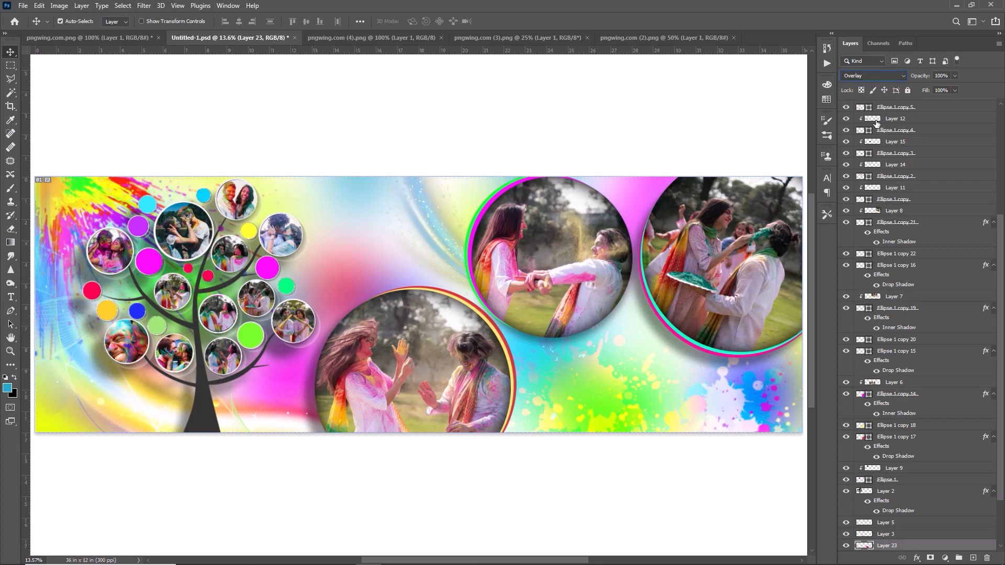
pyautogui.hotkey('ctrl', 'j')
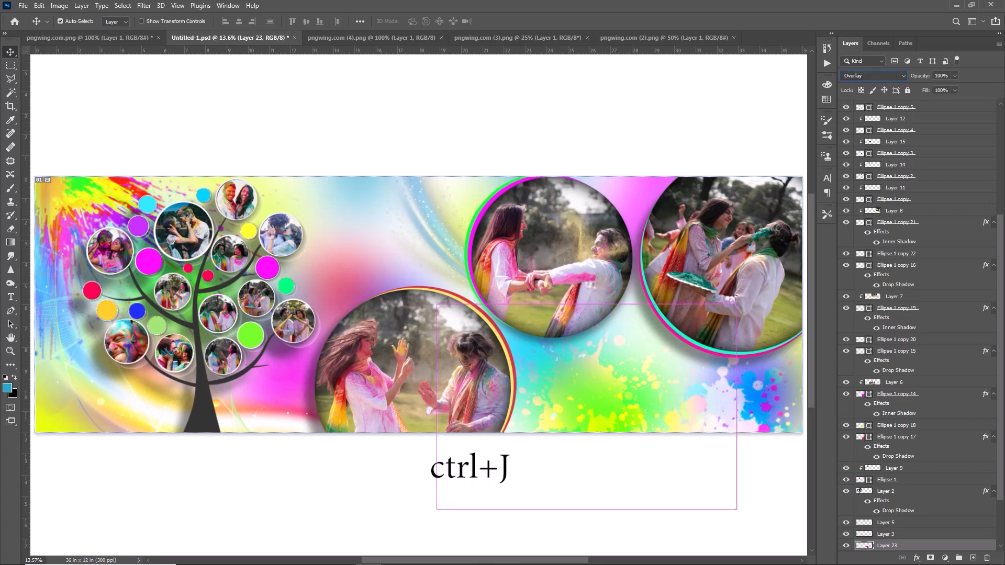
pyautogui.moveTo(581, 406); pyautogui.dragTo(363, 247)
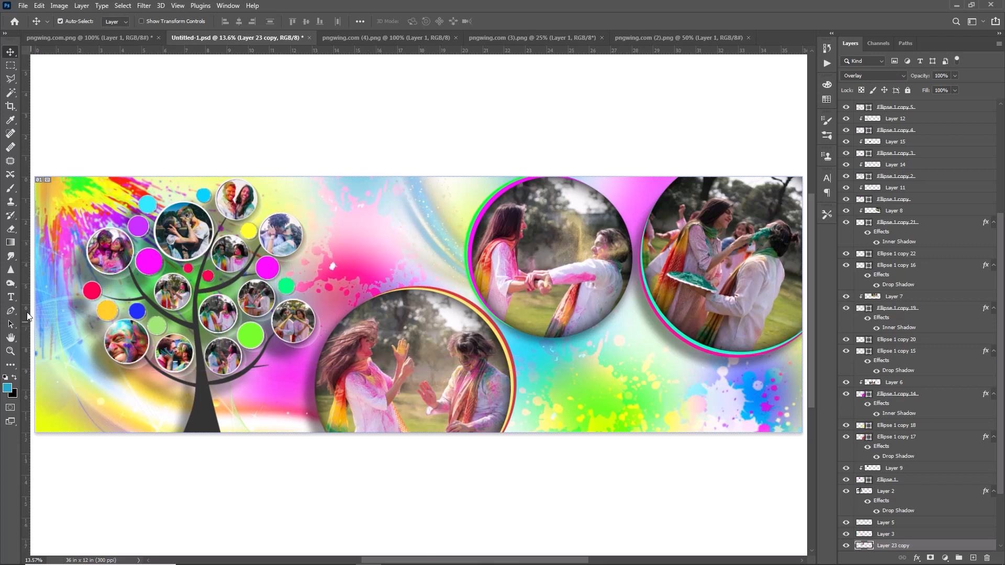
# Add the text "Colourful" at 65 pt below the central photo circle
pyautogui.click(9, 298)
pyautogui.click(548, 396)
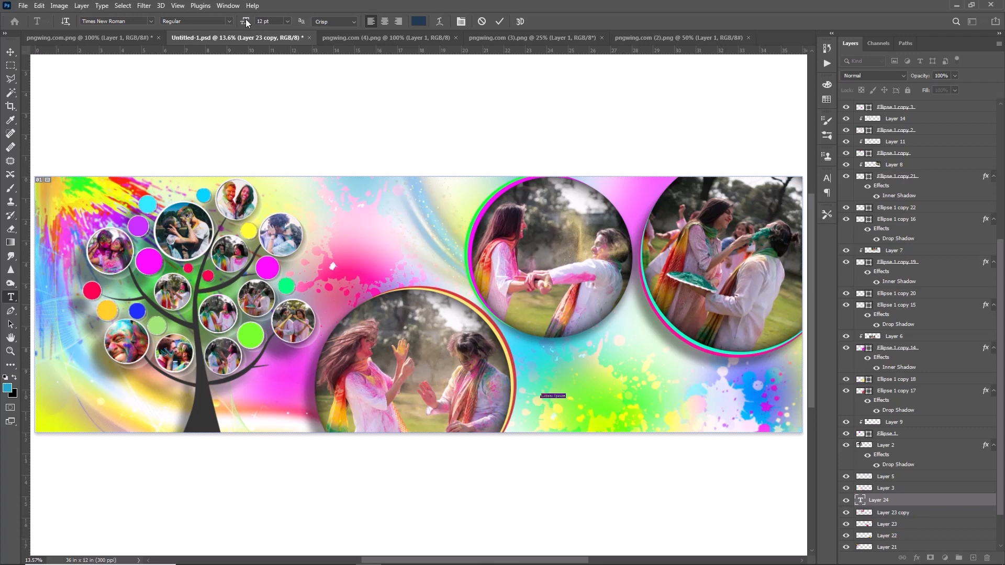
pyautogui.moveTo(246, 19); pyautogui.dragTo(275, 34)
pyautogui.write('Colourful')
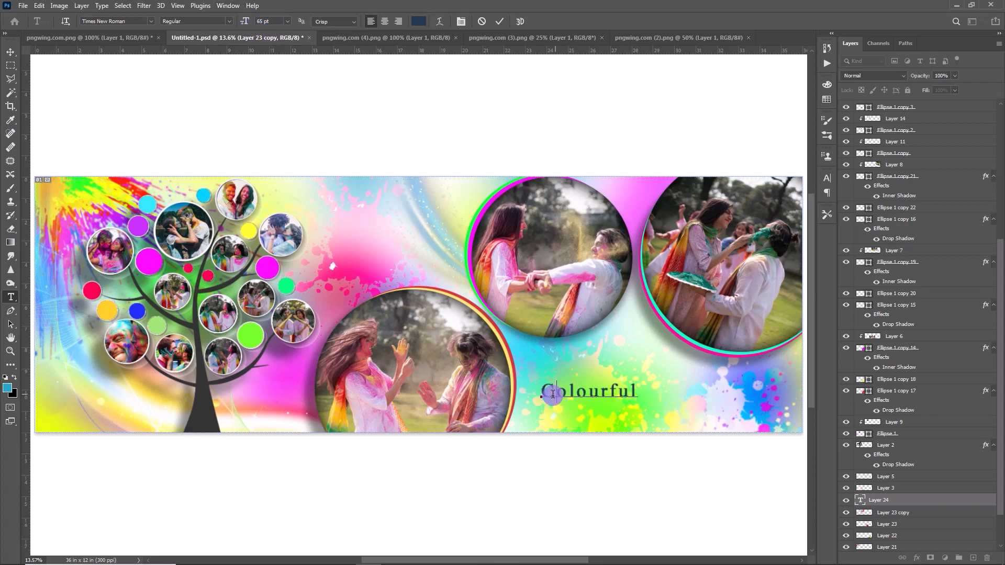
# Change the first letter of "Colourful" to purple #551c95
pyautogui.moveTo(553, 395); pyautogui.dragTo(544, 398)
pyautogui.click(419, 21)
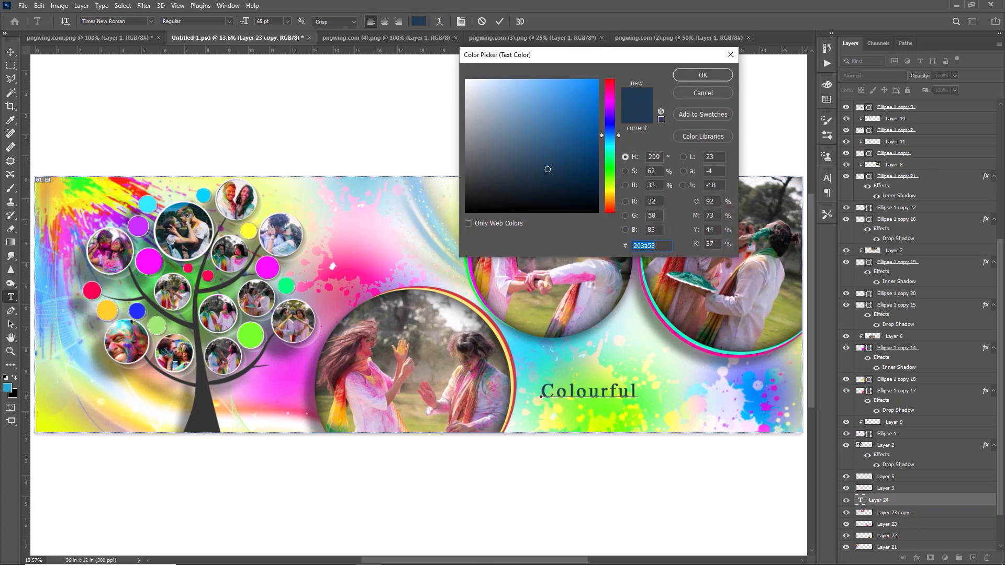
pyautogui.click(620, 114)
pyautogui.click(577, 88)
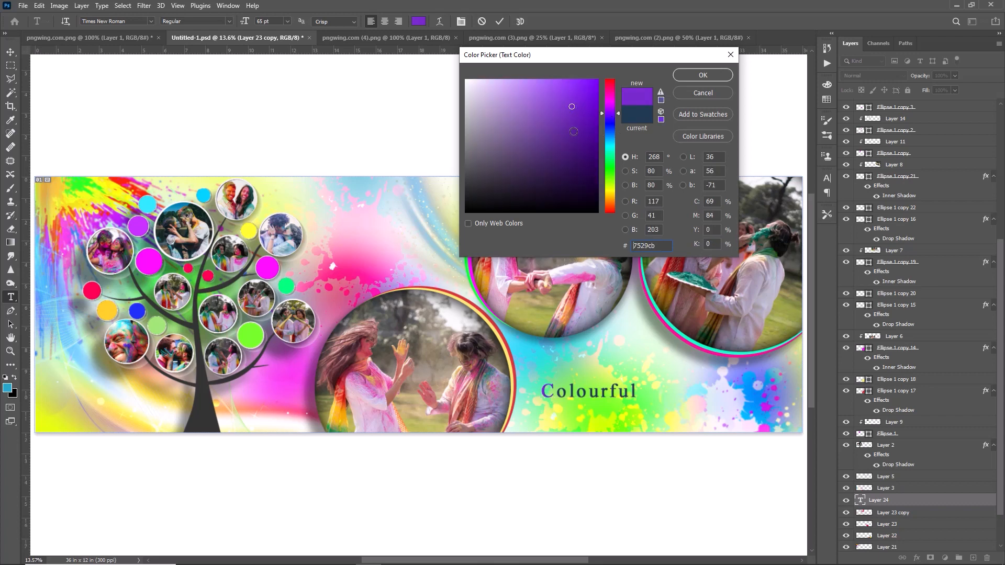
pyautogui.click(574, 135)
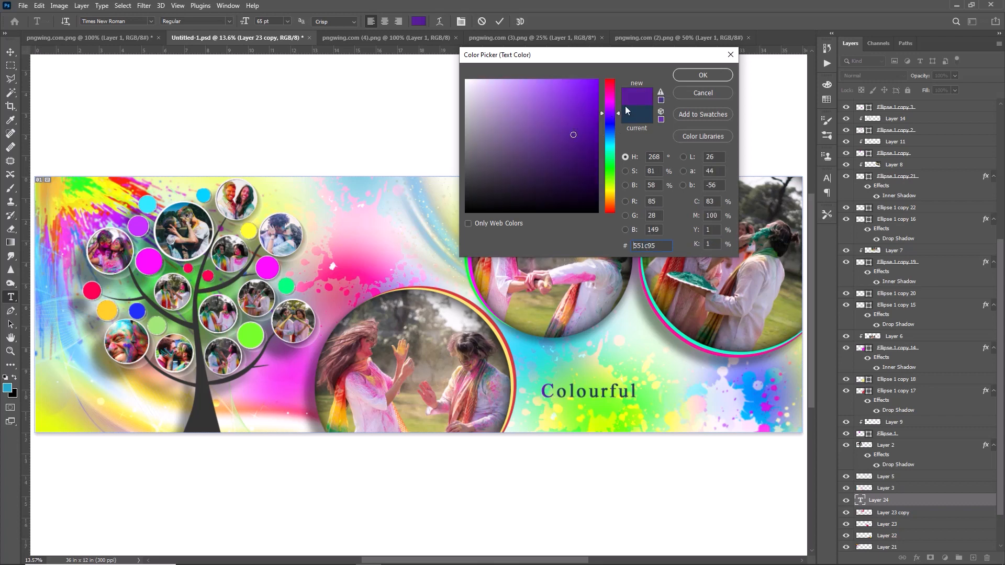
pyautogui.click(694, 76)
# Colour the second letter of "Colourful" light blue and the third letter red
pyautogui.press('Right')
pyautogui.hotkey('shift', 'Right')
pyautogui.click(419, 22)
pyautogui.click(612, 140)
pyautogui.click(571, 95)
pyautogui.click(703, 75)
pyautogui.press('Right')
pyautogui.hotkey('shift', 'Right')
pyautogui.click(419, 21)
pyautogui.click(611, 83)
pyautogui.click(581, 92)
pyautogui.click(703, 75)
# Change the fourth letter of "Colourful" to a pinkish red
pyautogui.moveTo(588, 393); pyautogui.dragTo(580, 397)
pyautogui.click(420, 22)
pyautogui.click(612, 107)
pyautogui.click(561, 89)
pyautogui.click(611, 88)
pyautogui.click(595, 86)
pyautogui.click(590, 103)
pyautogui.click(704, 76)
# Recolour more of the middle letters of "Colourful" in separate hues, including yellow-green and green #50a072
pyautogui.moveTo(602, 392)
pyautogui.mouseDown()
pyautogui.moveTo(589, 394)
pyautogui.moveTo(610, 394)
pyautogui.mouseUp()
pyautogui.click(418, 21)
pyautogui.click(613, 204)
pyautogui.click(596, 84)
pyautogui.click(704, 75)
pyautogui.click(419, 21)
pyautogui.click(611, 183)
pyautogui.click(597, 82)
pyautogui.click(703, 75)
pyautogui.moveTo(610, 393); pyautogui.dragTo(600, 395)
pyautogui.click(418, 21)
pyautogui.moveTo(575, 144); pyautogui.dragTo(555, 129)
pyautogui.click(610, 158)
pyautogui.click(532, 128)
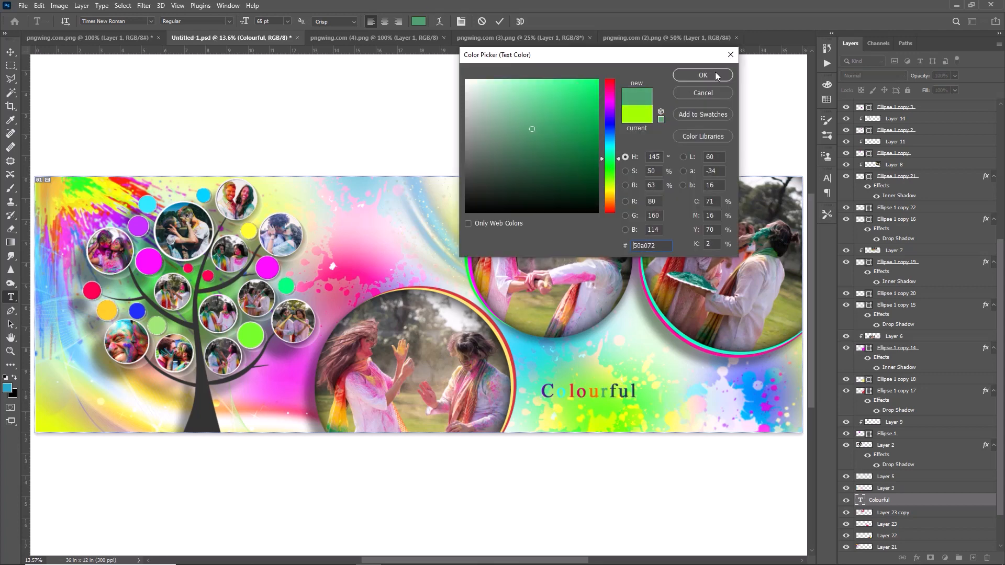
pyautogui.click(704, 75)
# Give two further letters of "Colourful" their own bright colours
pyautogui.moveTo(600, 393); pyautogui.dragTo(591, 394)
pyautogui.click(418, 22)
pyautogui.click(611, 193)
pyautogui.moveTo(572, 155); pyautogui.dragTo(583, 87)
pyautogui.click(703, 75)
pyautogui.moveTo(630, 393); pyautogui.dragTo(620, 393)
pyautogui.click(419, 22)
pyautogui.click(610, 145)
pyautogui.click(577, 139)
pyautogui.click(610, 138)
pyautogui.moveTo(583, 112); pyautogui.dragTo(578, 81)
pyautogui.click(703, 75)
# Set the final letter of "Colourful" to black
pyautogui.moveTo(639, 393); pyautogui.dragTo(541, 393)
pyautogui.click(419, 21)
pyautogui.click(545, 212)
pyautogui.click(703, 75)
# Change the font of the whole word "Colourful" to Asyiela Demo
pyautogui.click(639, 393)
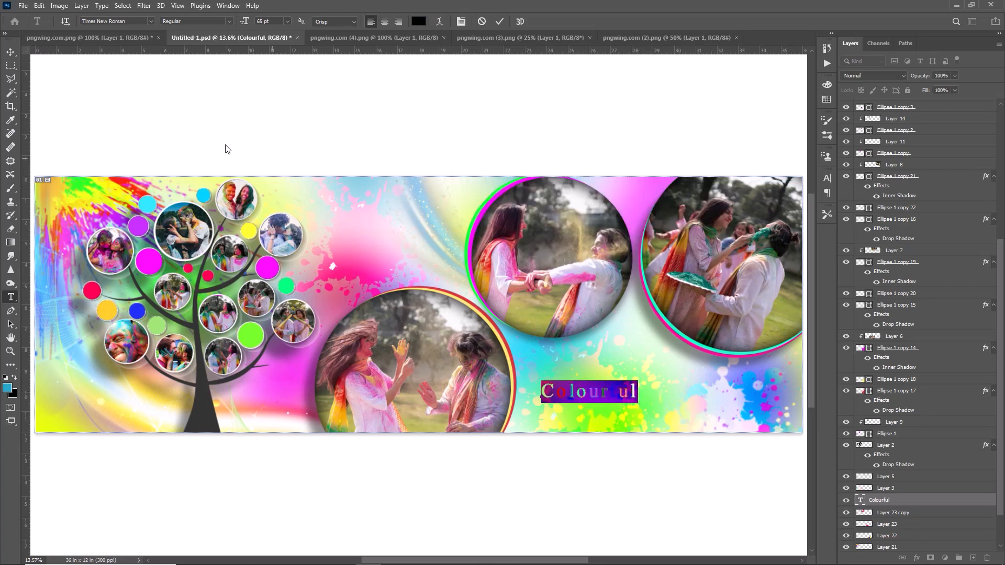
pyautogui.click(152, 21)
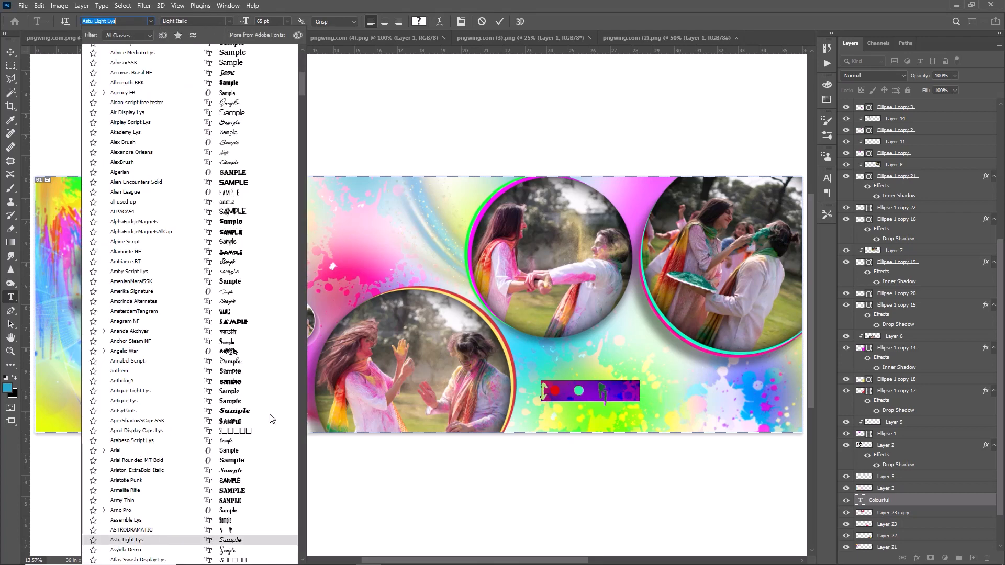
pyautogui.press('Down')
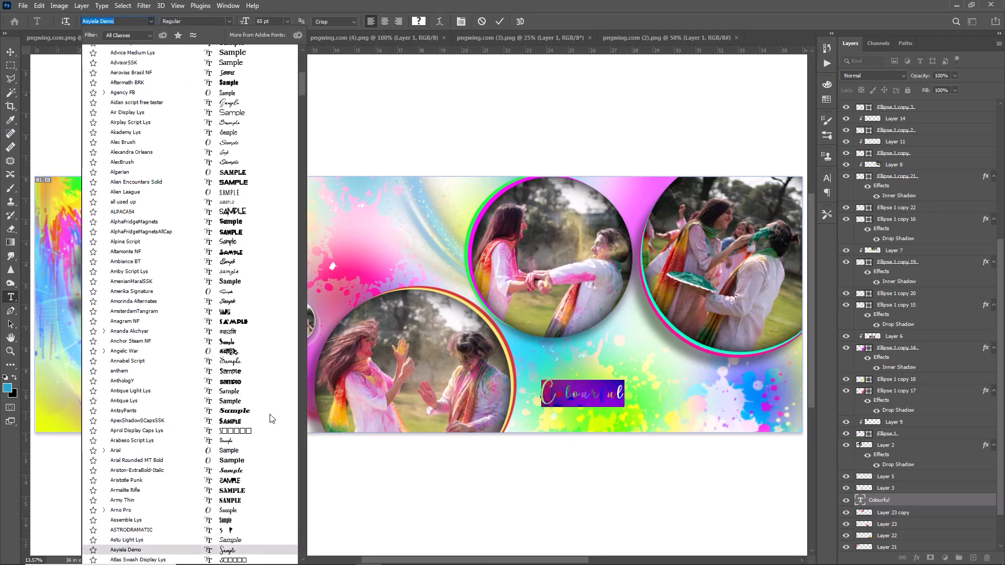
pyautogui.press('Return')
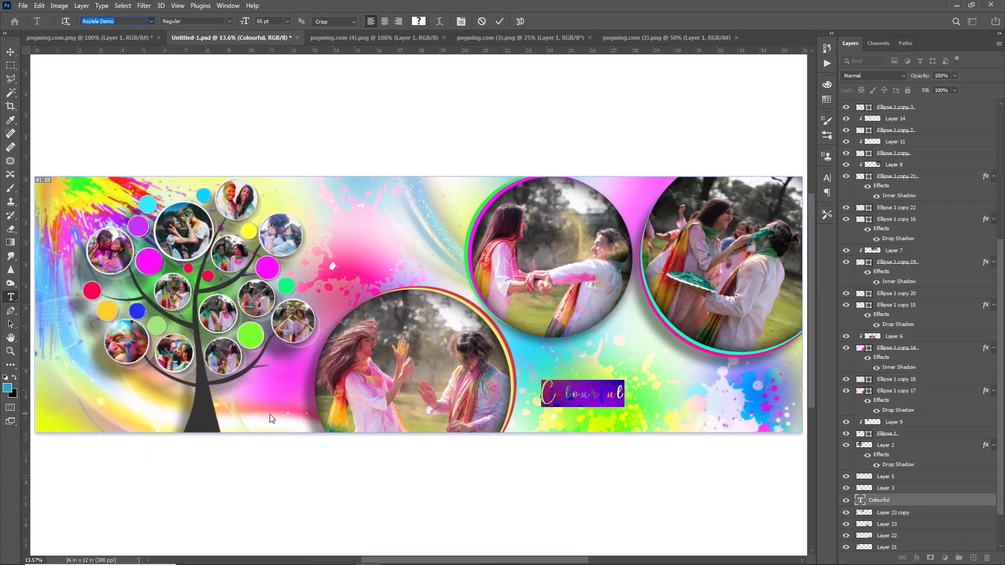
# Enlarge the "Colourful" text, tilt it slightly upward and position it just below the central photo circle
pyautogui.hotkey('ctrl', 't')
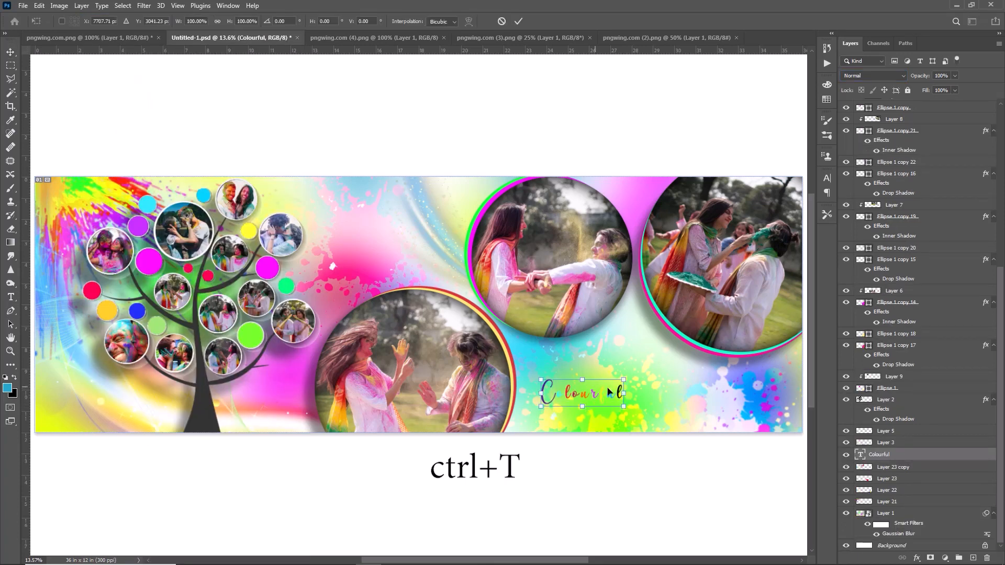
pyautogui.moveTo(623, 393); pyautogui.dragTo(684, 352)
pyautogui.moveTo(621, 395); pyautogui.dragTo(614, 373)
pyautogui.click(519, 21)
# Add a drop shadow to the "Colourful" text layer with increased opacity and spread
pyautogui.doubleClick(962, 456)
pyautogui.moveTo(479, 163); pyautogui.dragTo(378, 155)
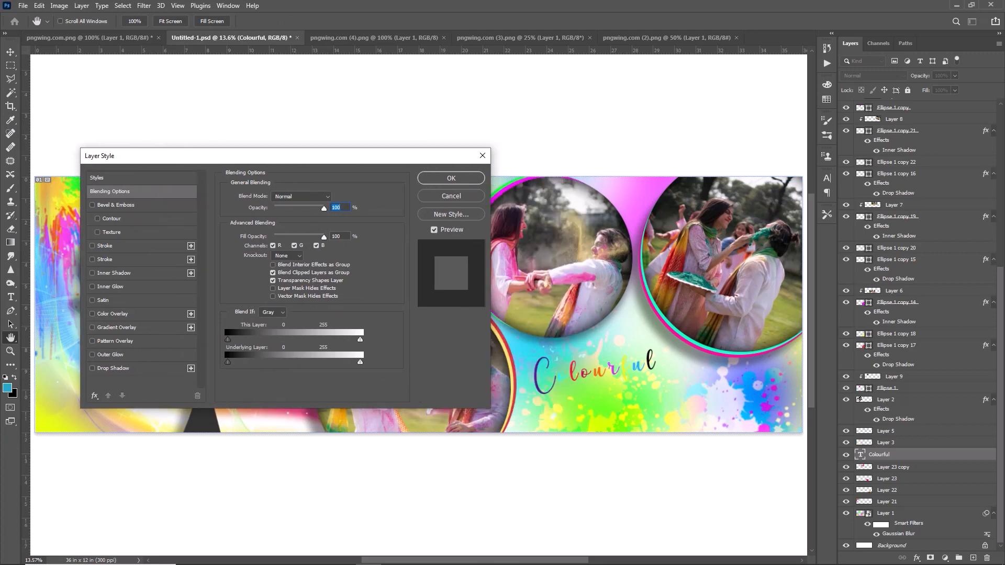
pyautogui.click(151, 369)
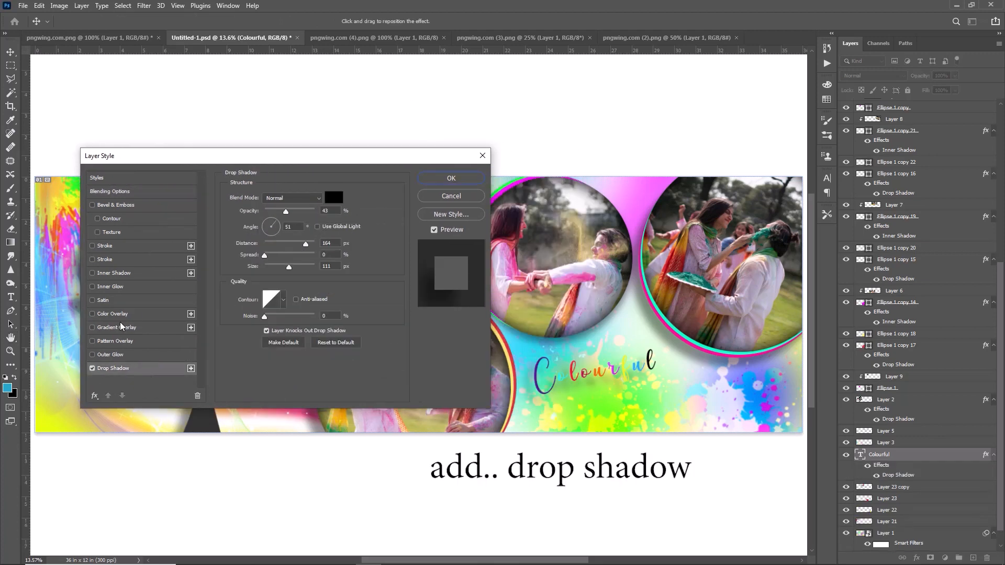
pyautogui.moveTo(286, 212); pyautogui.dragTo(294, 212)
pyautogui.moveTo(264, 255); pyautogui.dragTo(286, 256)
pyautogui.click(451, 178)
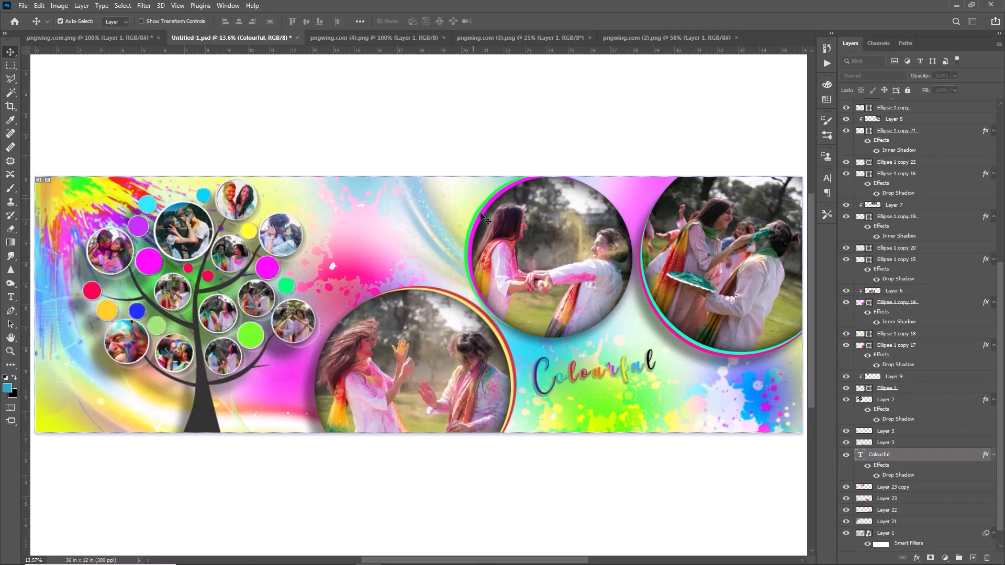
# Add the text "Couple" below "Colourful" in the Aidan script free tester font at 65 pt
pyautogui.click(592, 414)
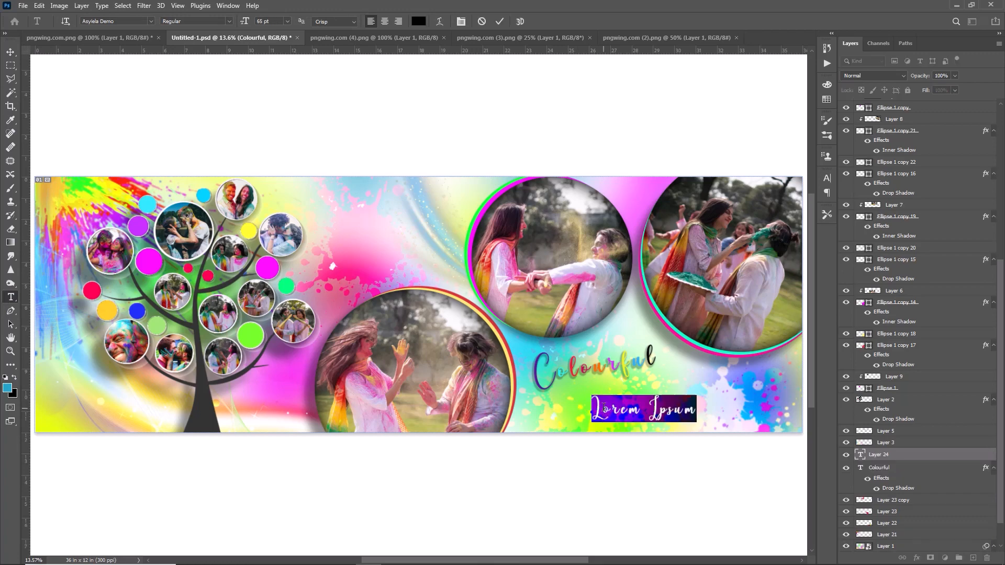
pyautogui.write('Couple')
pyautogui.hotkey('ctrl', 'a')
pyautogui.click(151, 21)
pyautogui.click(247, 105)
pyautogui.click(499, 21)
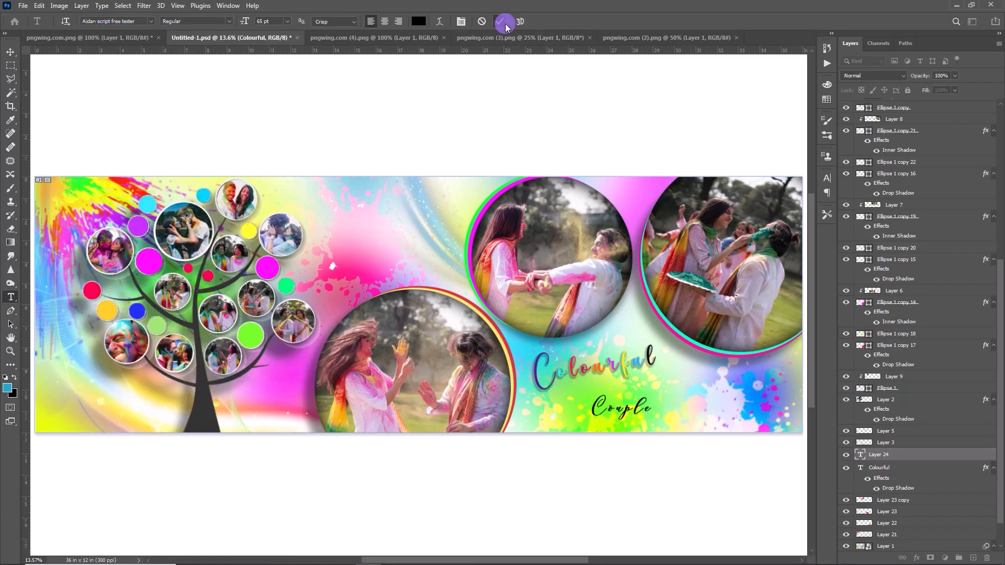
# Enlarge the "Couple" text, tilt it to match "Colourful" and place it directly beneath that word
pyautogui.hotkey('ctrl', 't')
pyautogui.moveTo(651, 396); pyautogui.dragTo(699, 374)
pyautogui.press('Return')
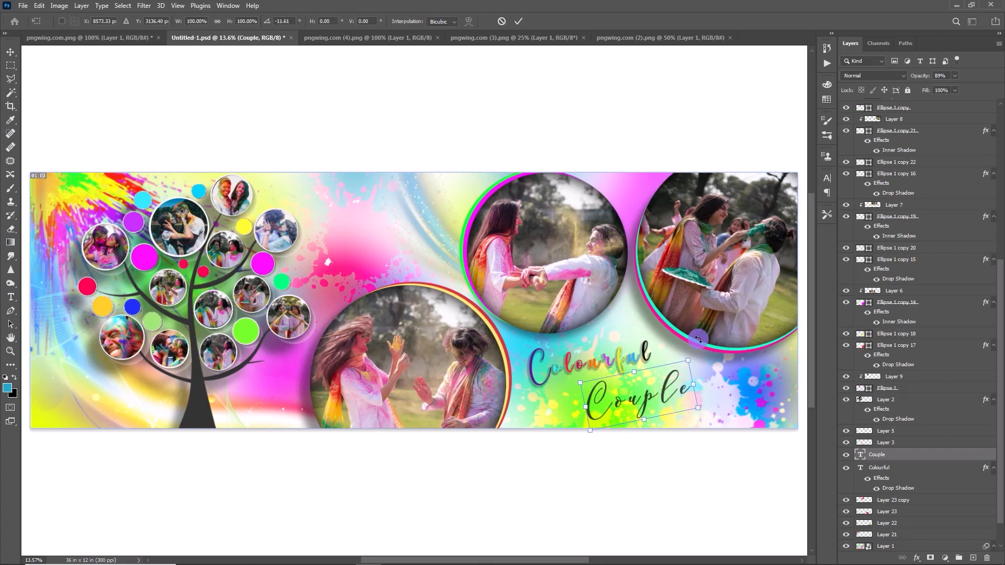
pyautogui.moveTo(700, 404); pyautogui.dragTo(664, 396)
pyautogui.click(518, 22)
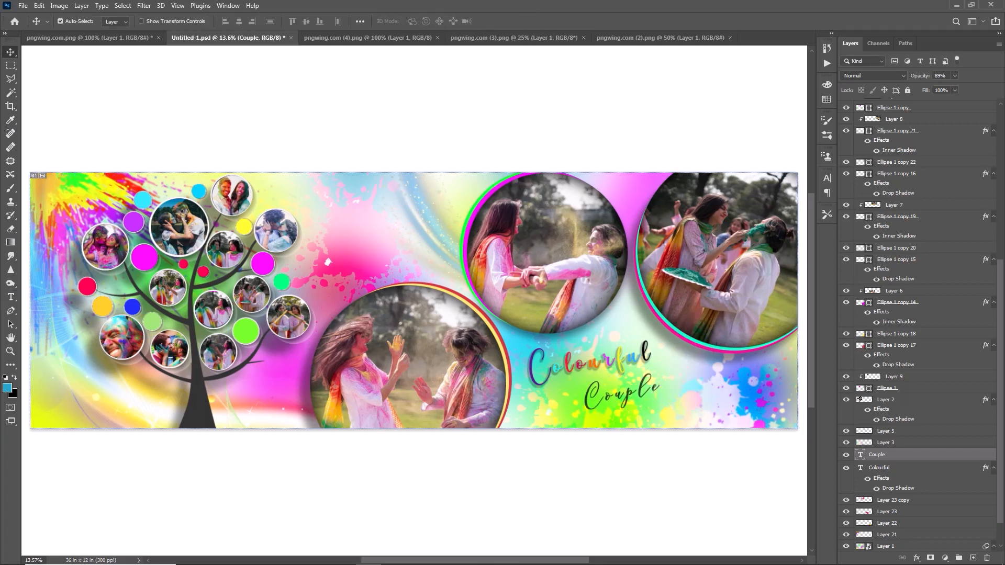
# Add a Brightness/Contrast adjustment with brightness 61 and contrast 38, clipped to Layer 8, the far-right circle's photo
pyautogui.click(749, 275)
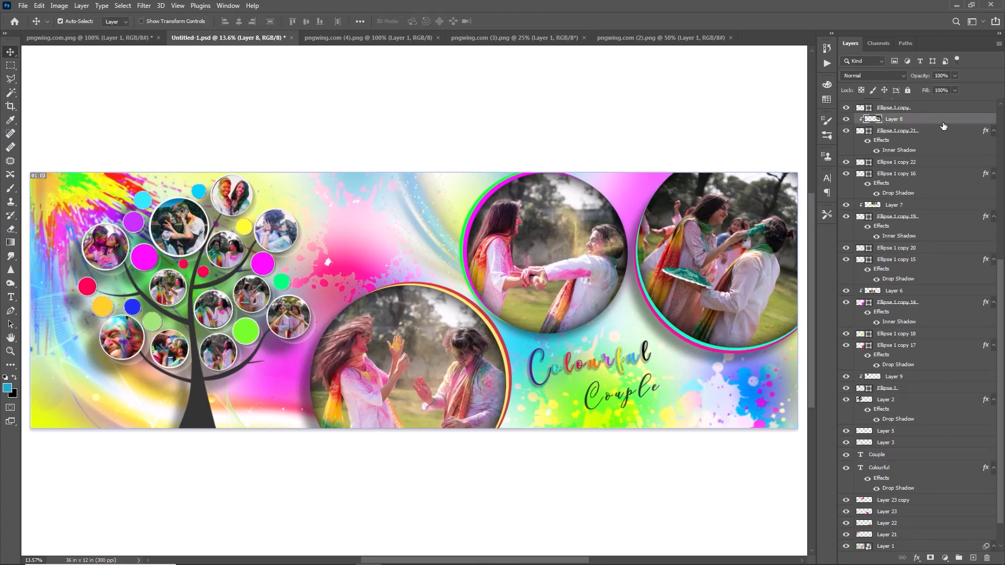
pyautogui.click(945, 558)
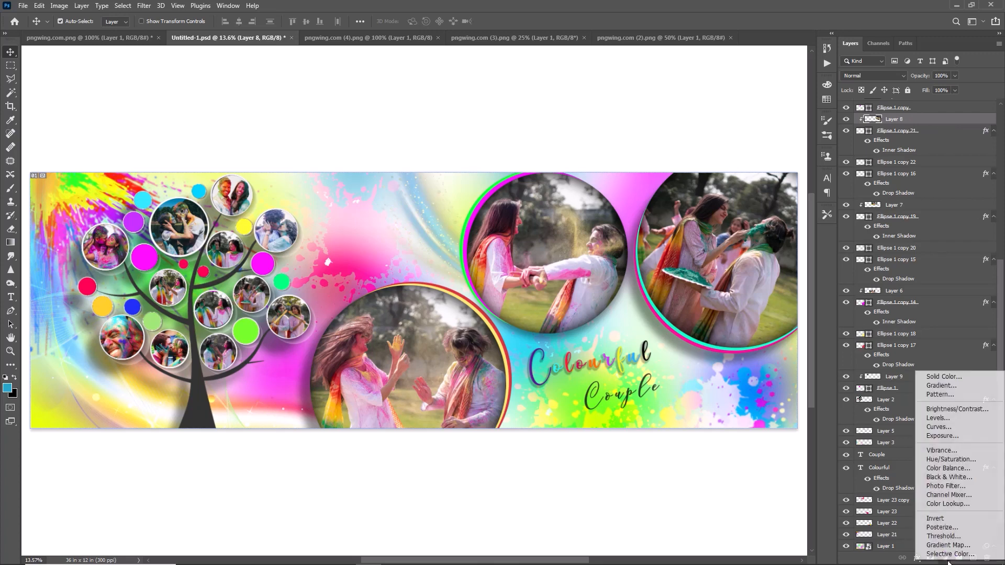
pyautogui.click(949, 409)
pyautogui.click(949, 409)
pyautogui.moveTo(750, 42); pyautogui.dragTo(541, 88)
pyautogui.moveTo(510, 153); pyautogui.dragTo(524, 153)
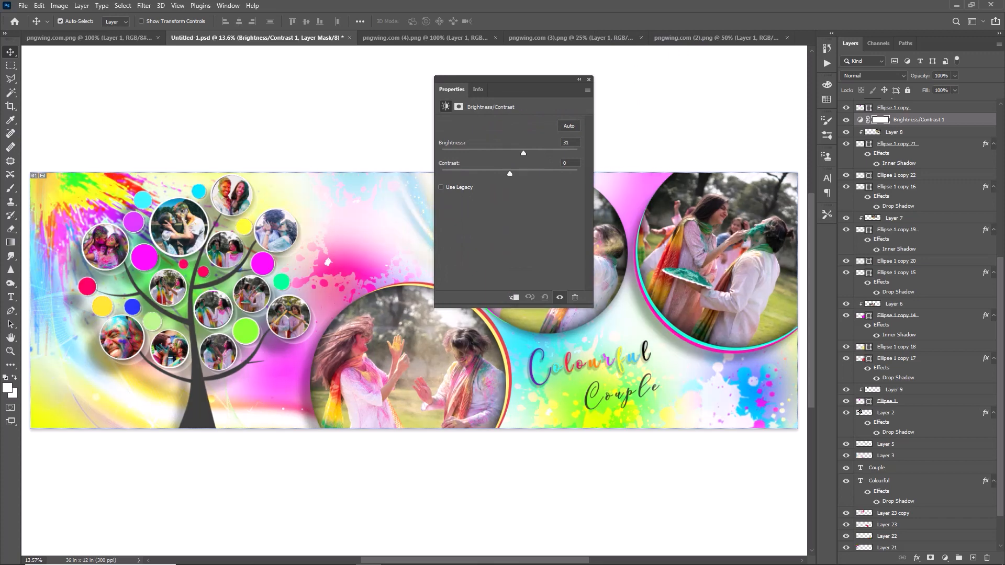
pyautogui.moveTo(533, 177); pyautogui.dragTo(537, 152)
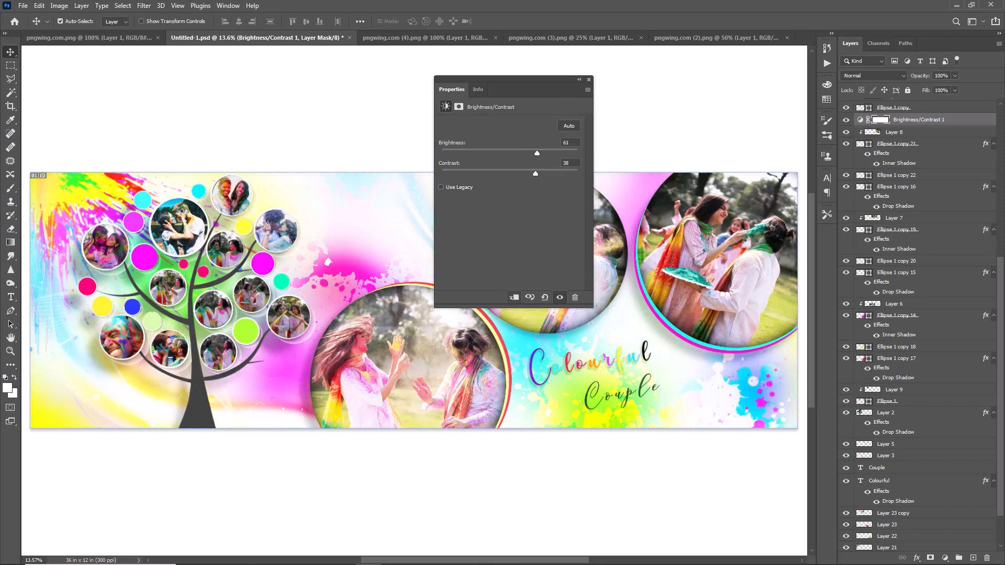
pyautogui.click(513, 298)
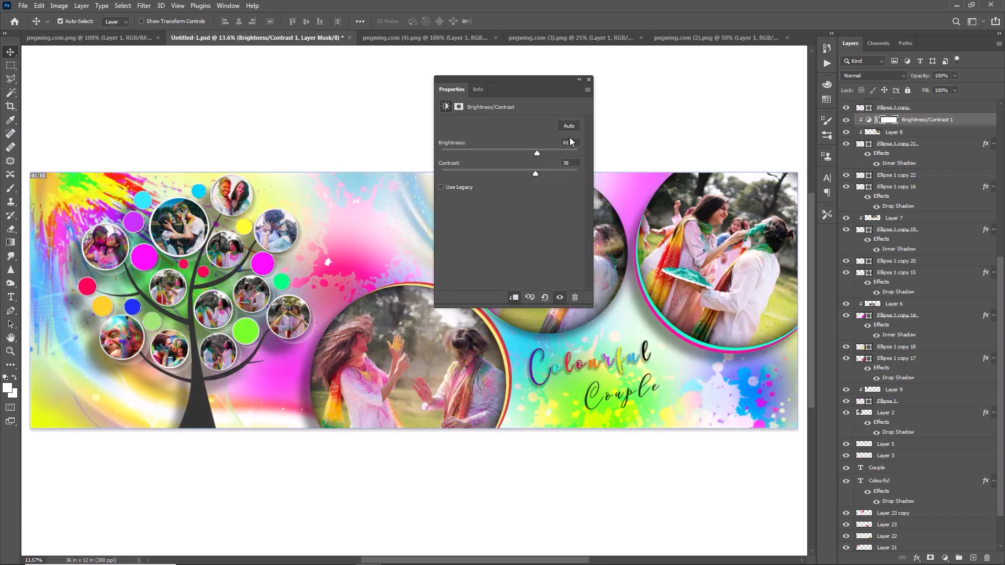
pyautogui.click(589, 79)
# Add a Vibrance adjustment with vibrance +65, clipped to Layer 7, the photo in the upper middle circle
pyautogui.click(964, 218)
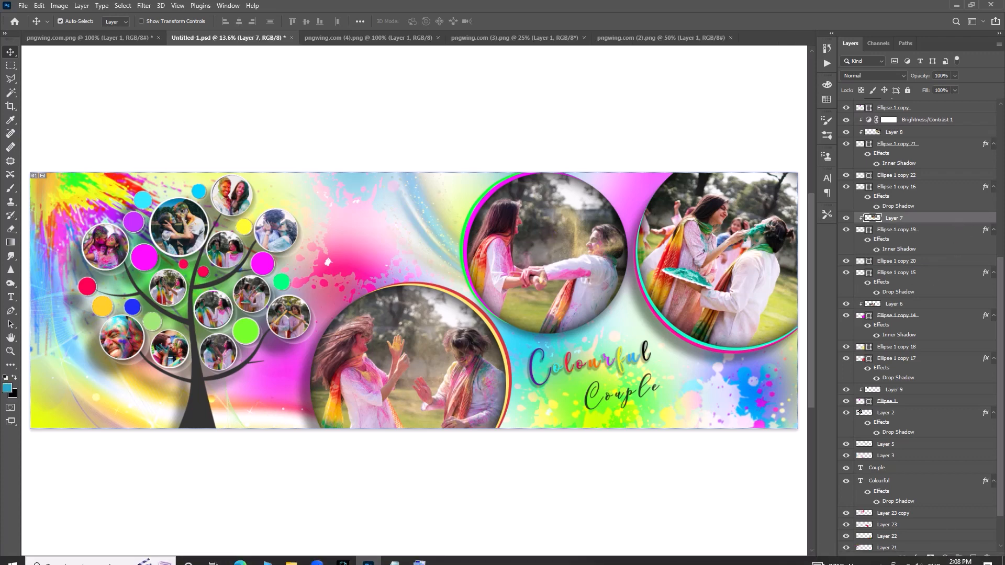
pyautogui.click(944, 559)
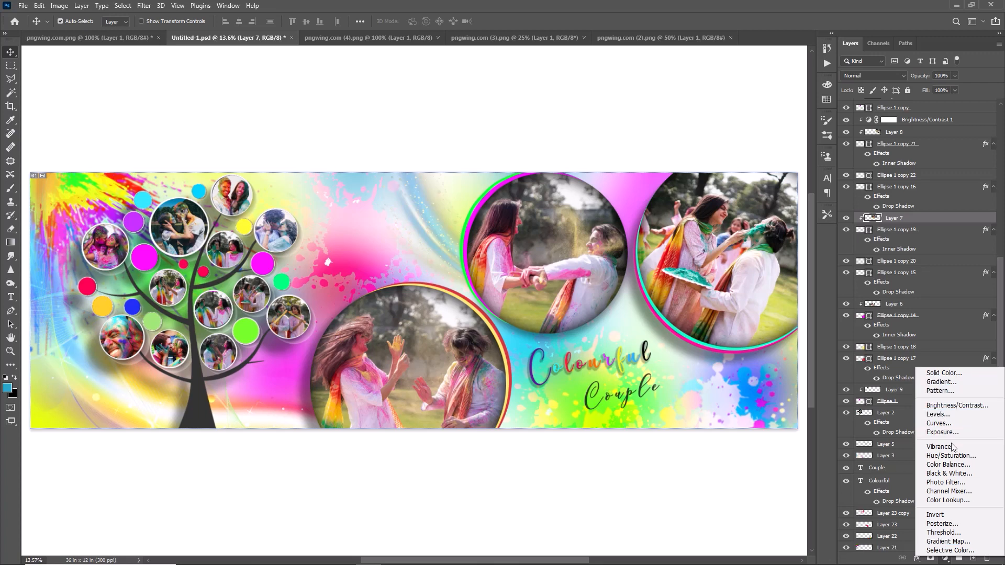
pyautogui.click(942, 446)
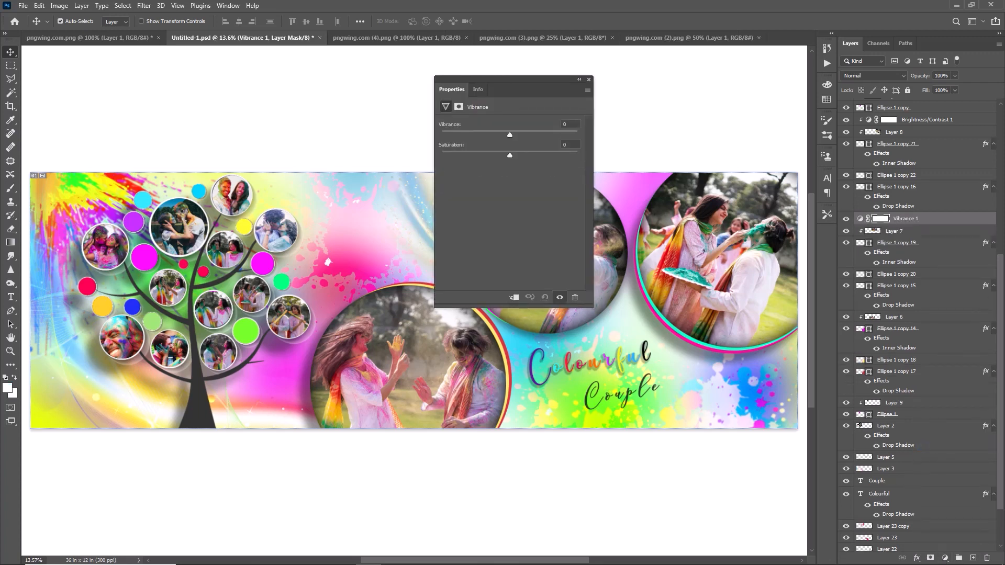
pyautogui.moveTo(518, 80); pyautogui.dragTo(773, 92)
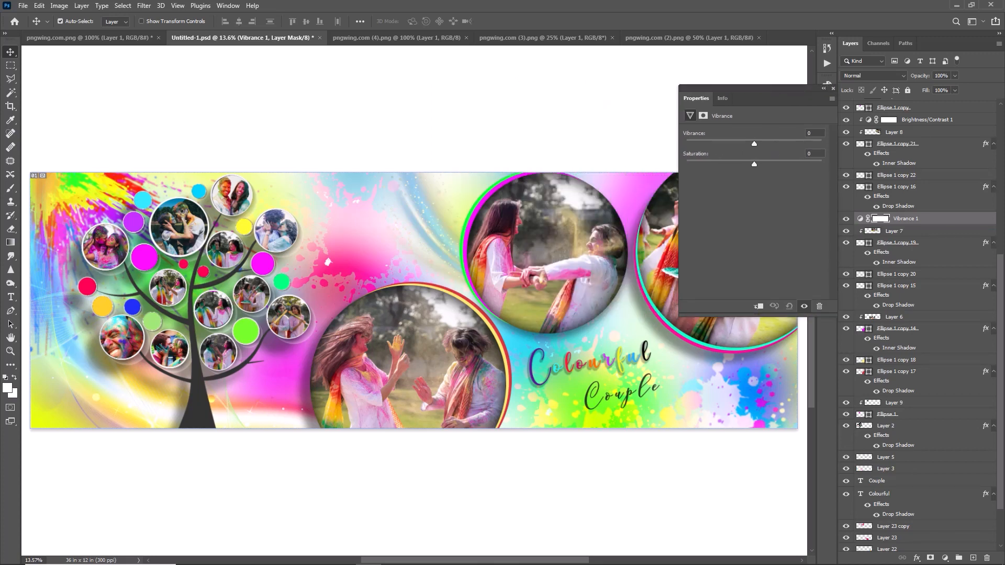
pyautogui.moveTo(754, 143); pyautogui.dragTo(793, 143)
pyautogui.click(759, 306)
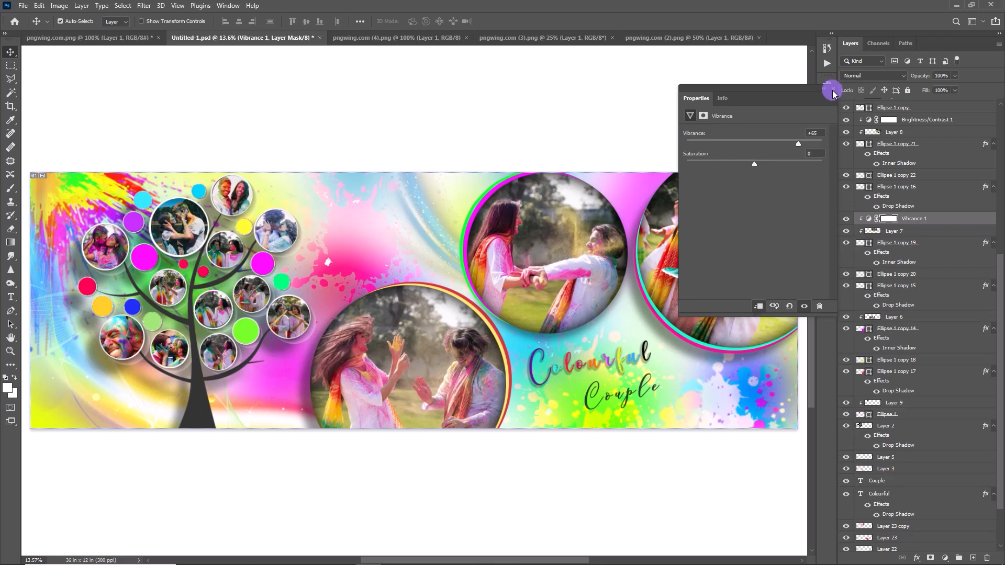
pyautogui.click(832, 89)
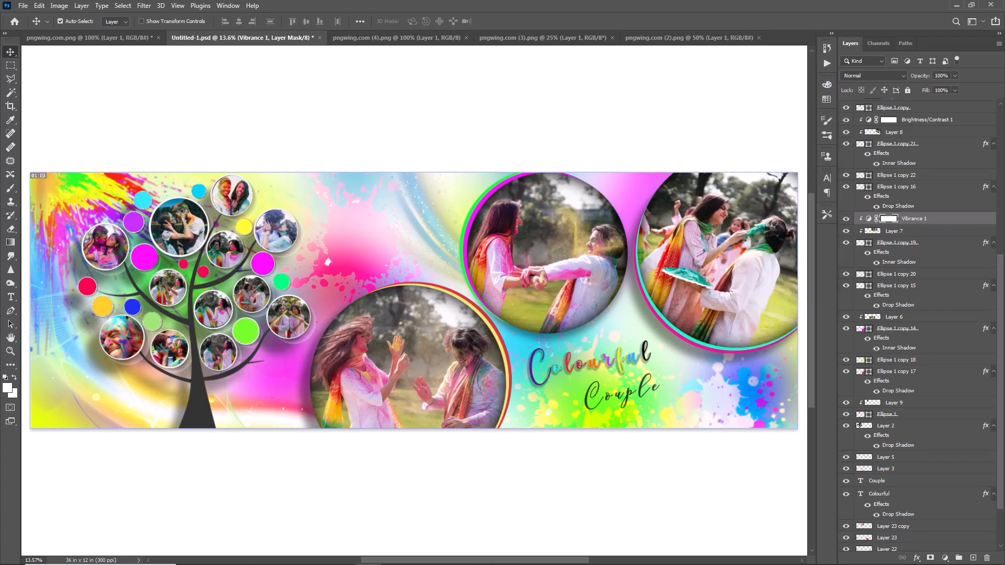
# Add a Brightness/Contrast adjustment with brightness 17 directly above Layer 7, clipped to the upper middle circle's photo
pyautogui.click(567, 247)
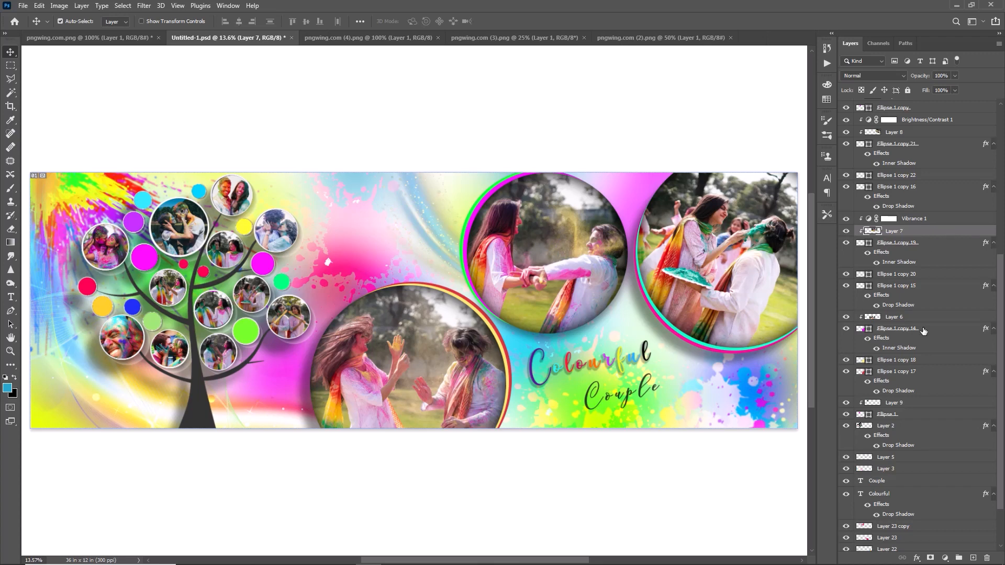
pyautogui.click(945, 558)
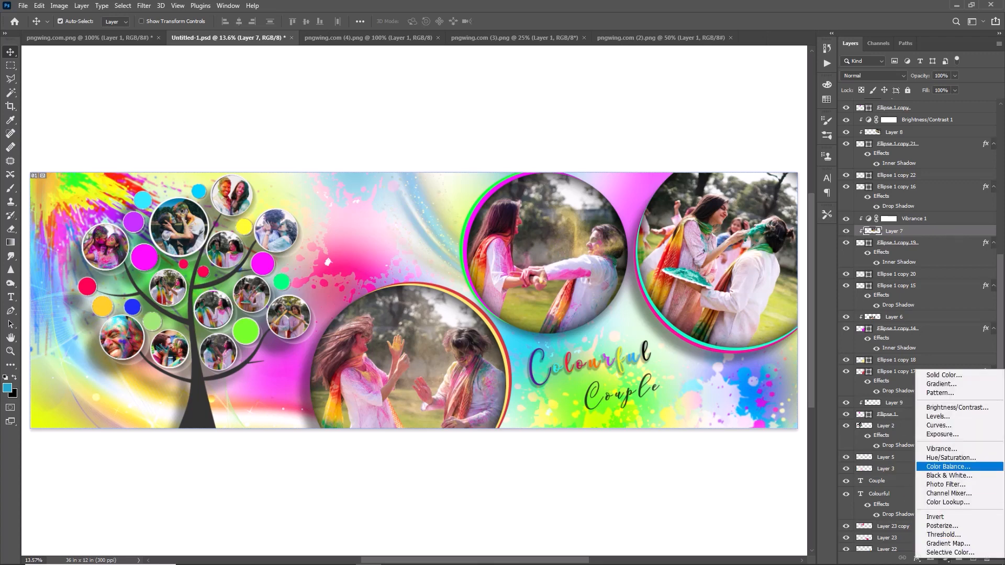
pyautogui.click(947, 408)
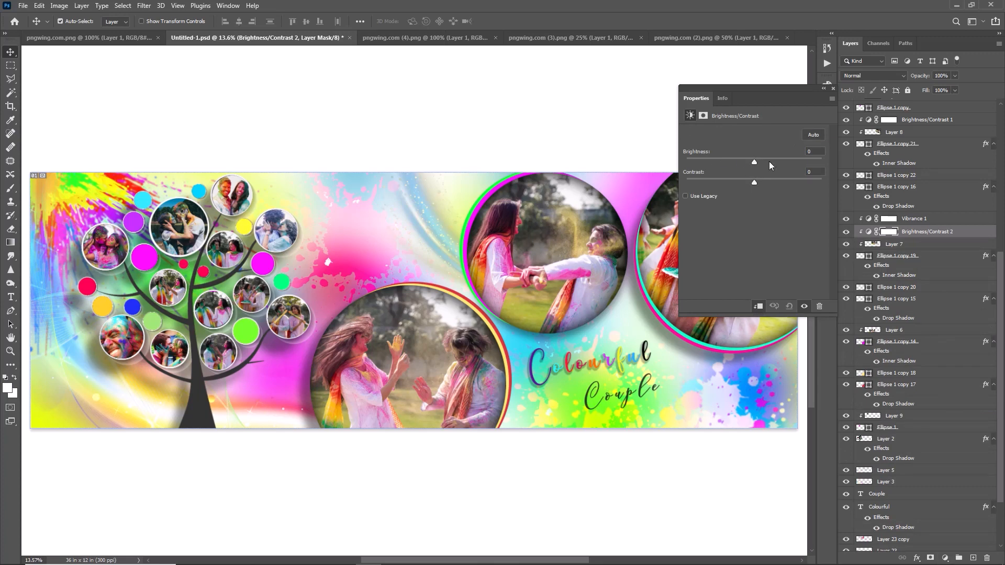
pyautogui.click(769, 161)
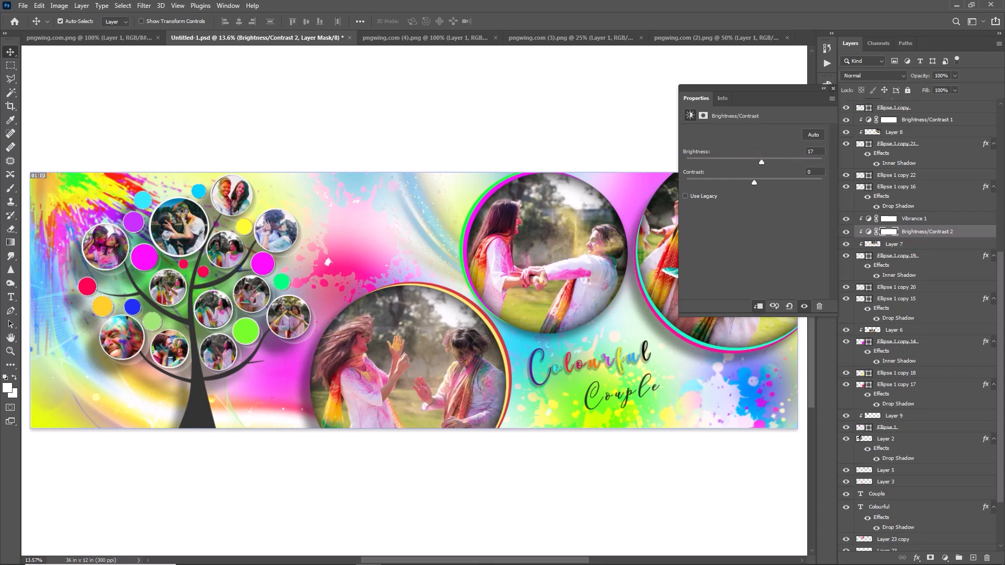
pyautogui.click(828, 89)
# Add a Brightness/Contrast adjustment with brightness 25 and contrast 43, clipped to Layer 6, the lower circle's photo
pyautogui.click(442, 383)
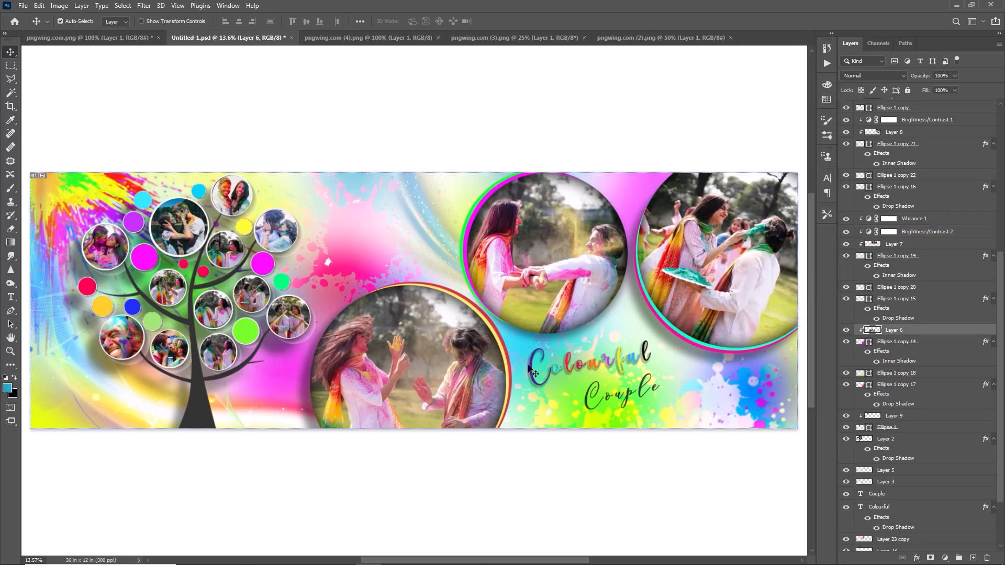
pyautogui.click(975, 329)
pyautogui.click(945, 559)
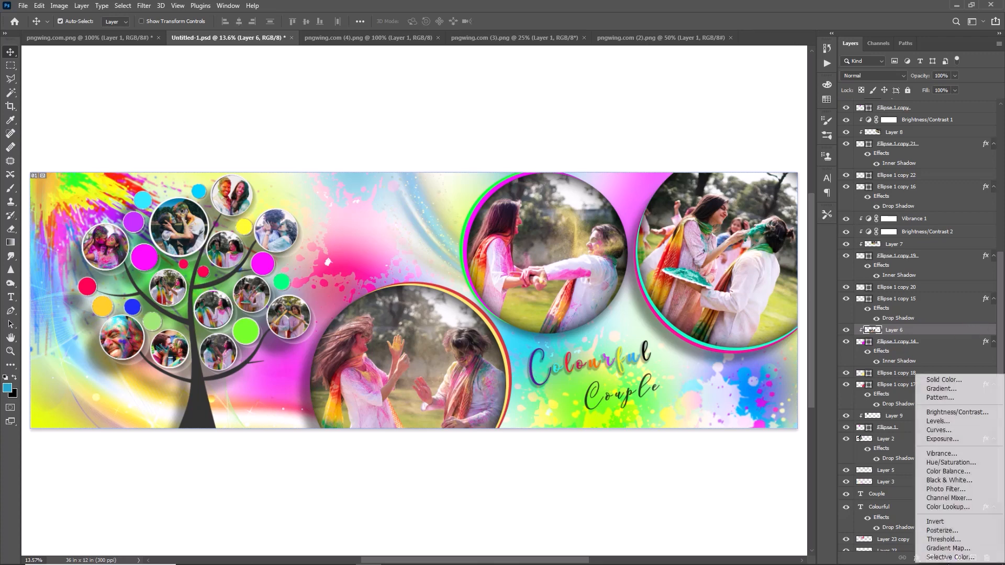
pyautogui.click(956, 413)
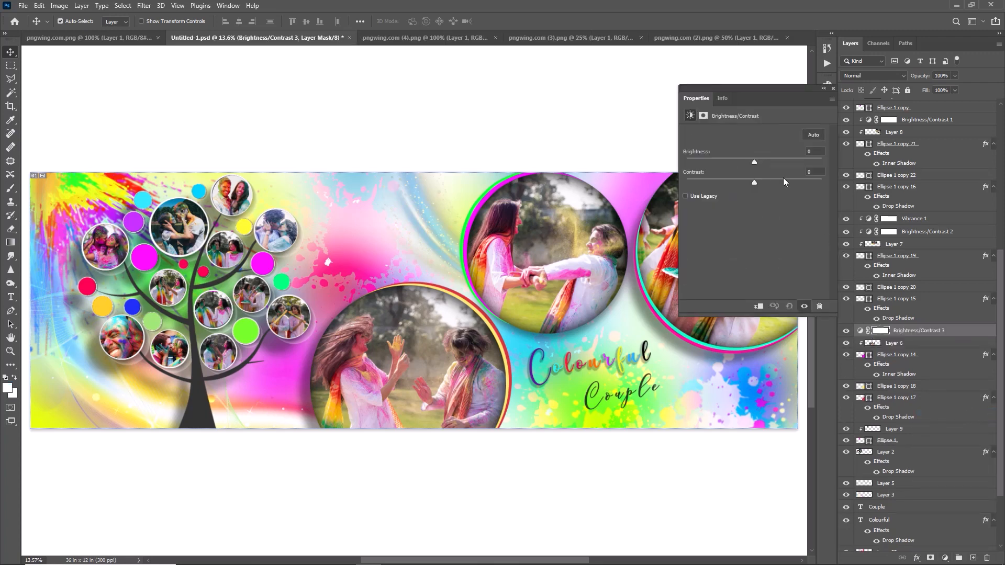
pyautogui.click(763, 303)
pyautogui.click(765, 162)
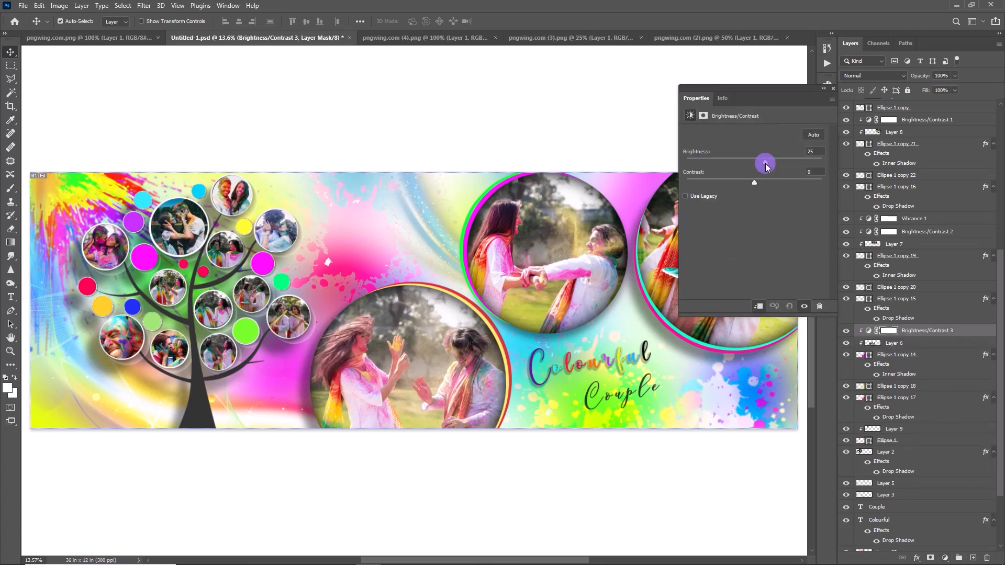
pyautogui.click(762, 179)
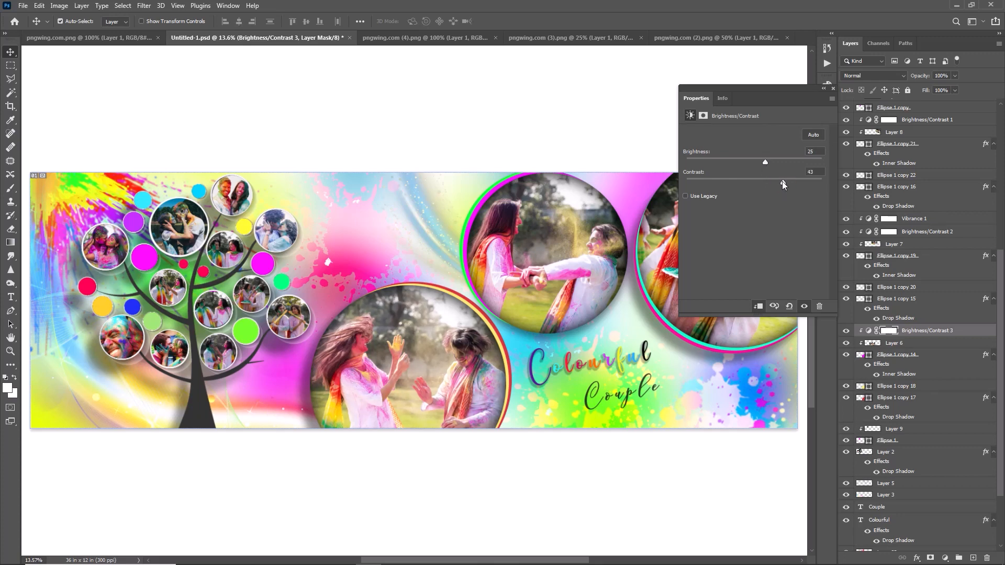
pyautogui.click(834, 88)
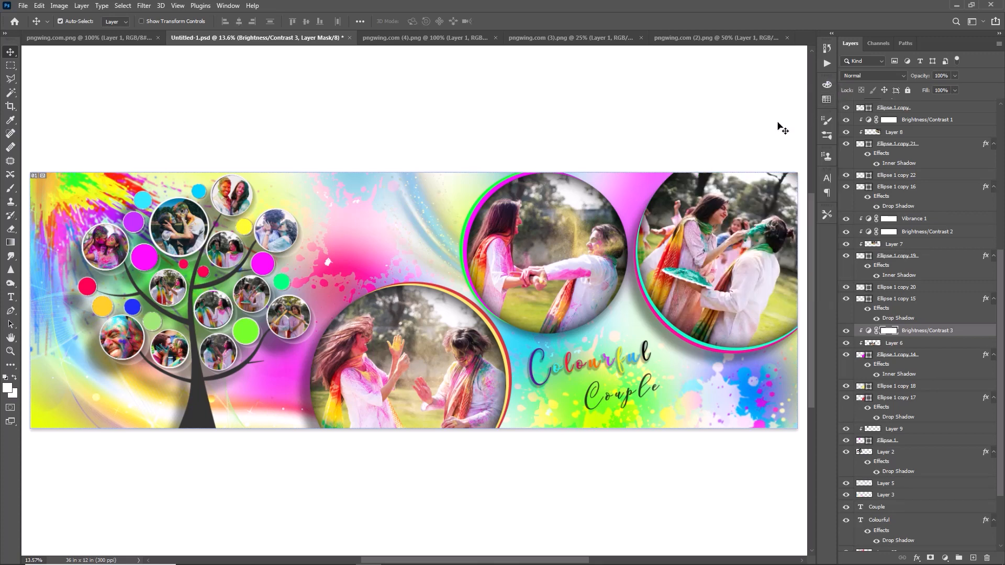
# Apply a Gaussian Blur with a 20.8-pixel radius to Layer 23 copy, the pink paint splatter beside the tree
pyautogui.moveTo(524, 558); pyautogui.dragTo(280, 545)
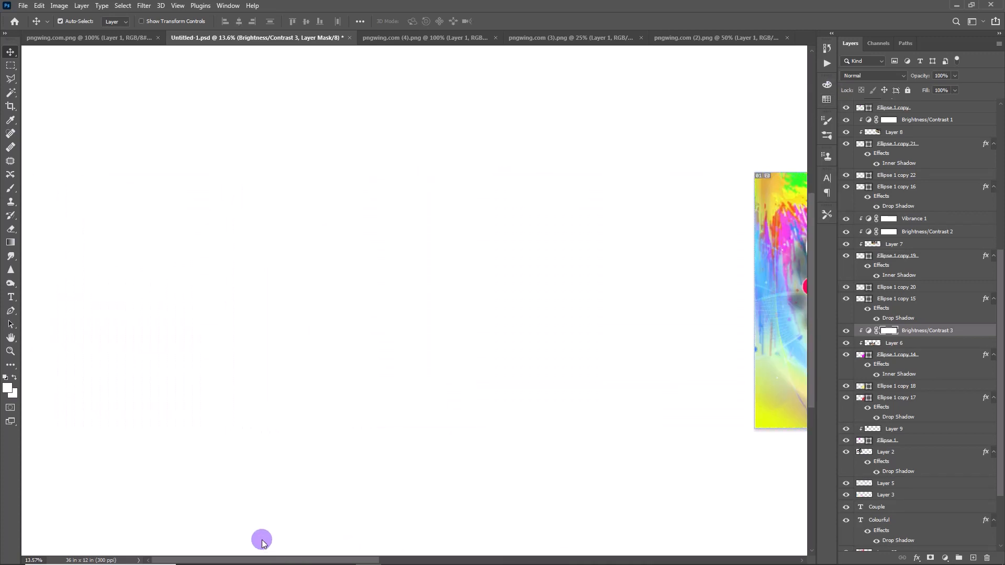
pyautogui.hotkey('ctrl', '+')
pyautogui.hotkey('ctrl', '+')
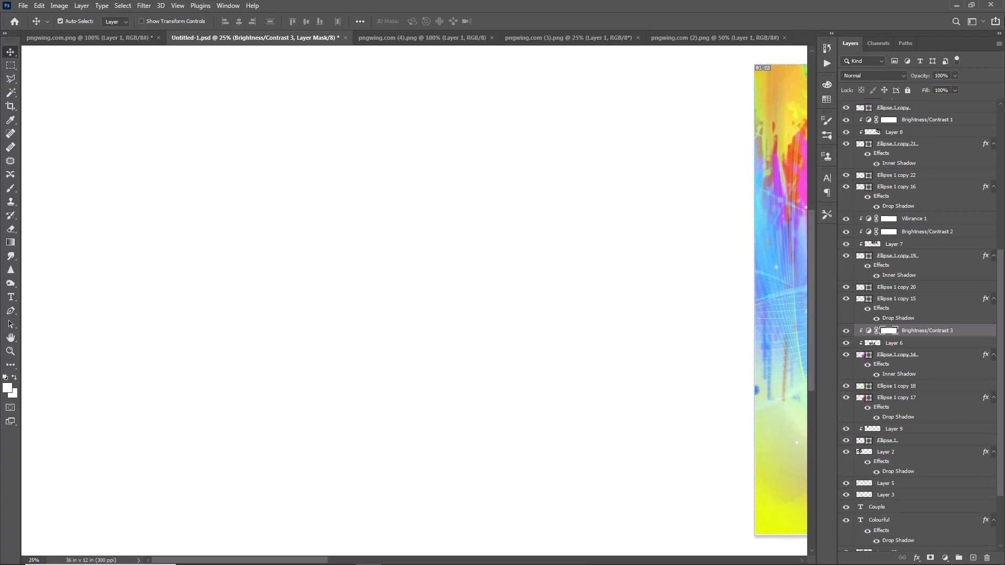
pyautogui.moveTo(207, 561); pyautogui.dragTo(374, 560)
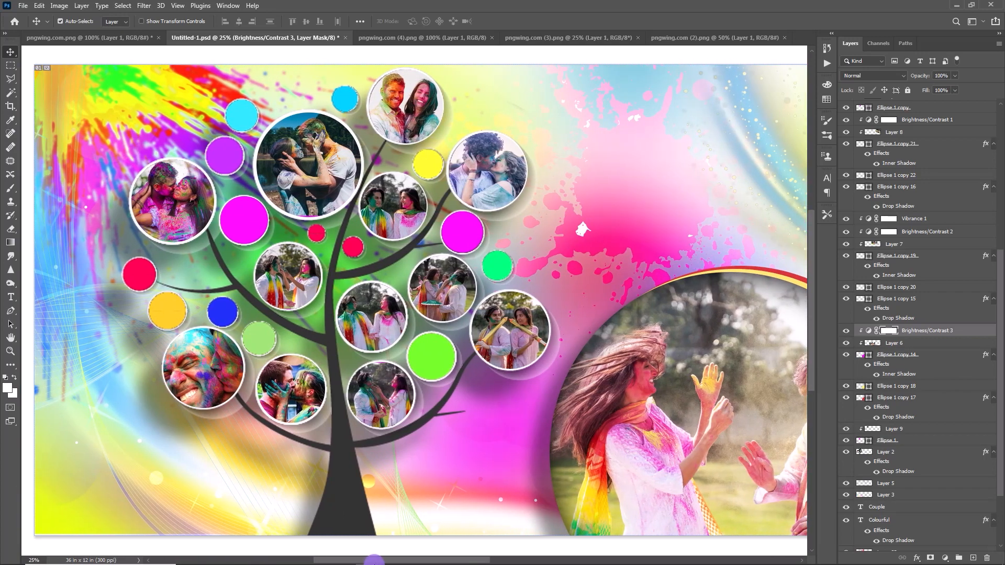
pyautogui.moveTo(374, 561); pyautogui.dragTo(419, 546)
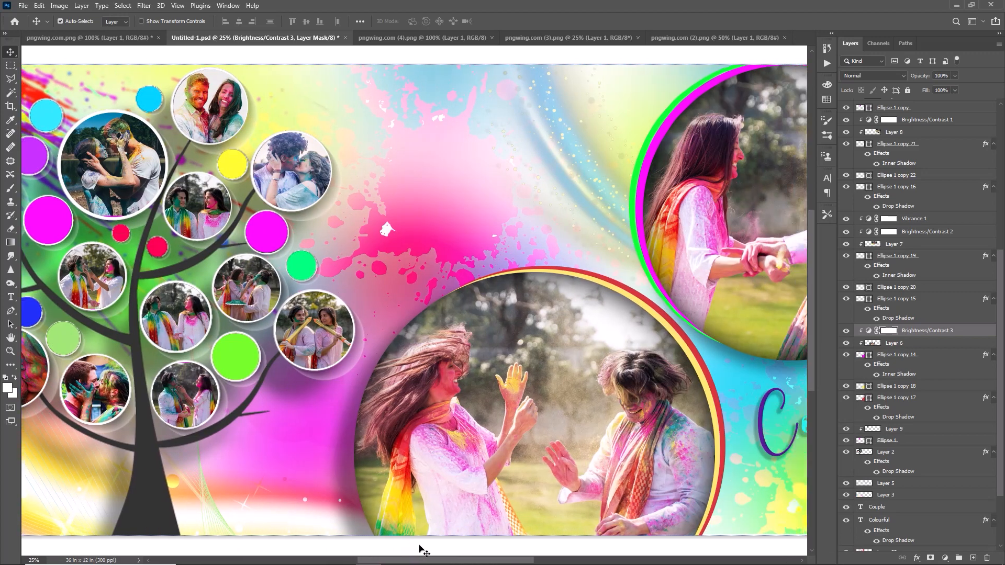
pyautogui.click(443, 148)
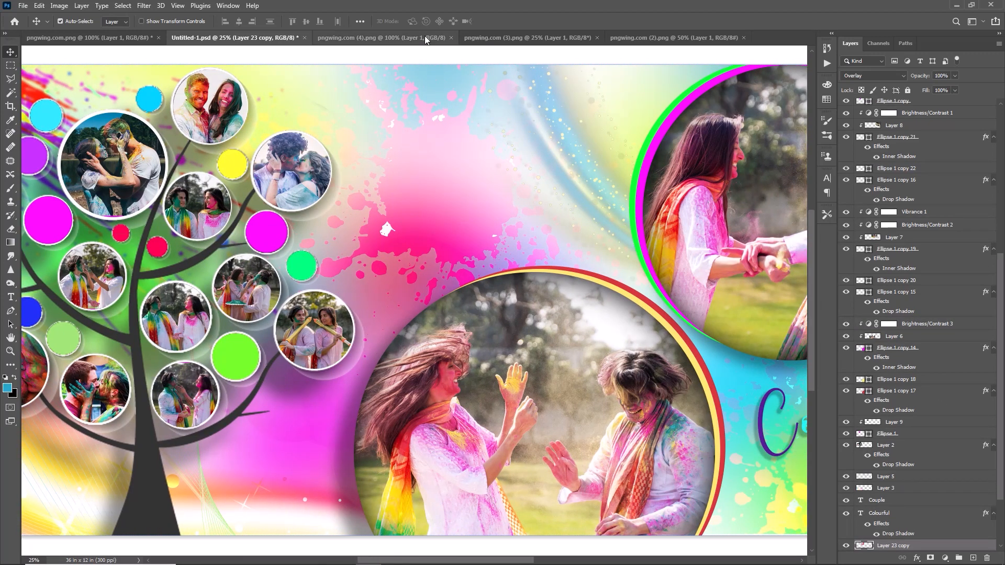
pyautogui.click(144, 6)
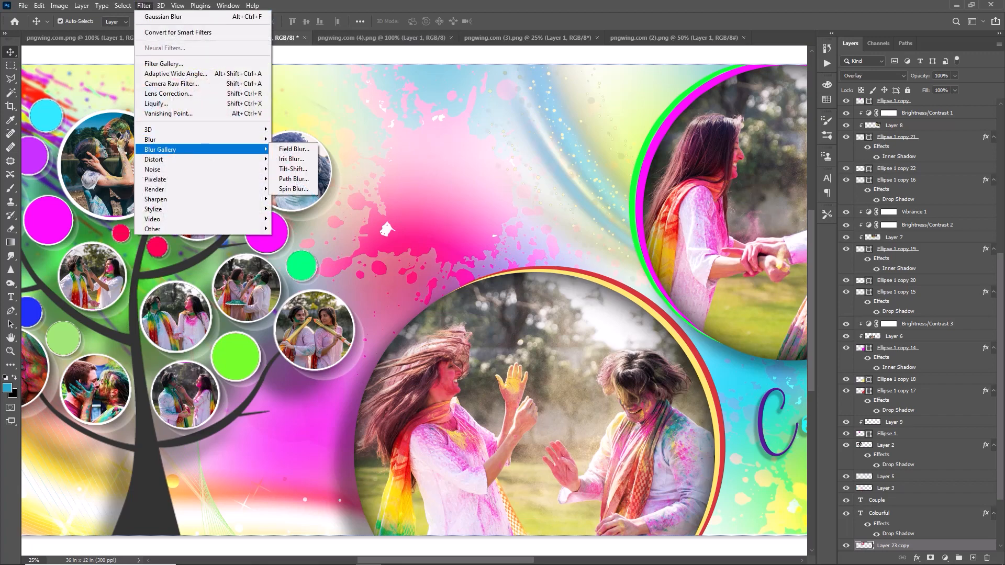
pyautogui.moveTo(206, 143)
pyautogui.click(299, 179)
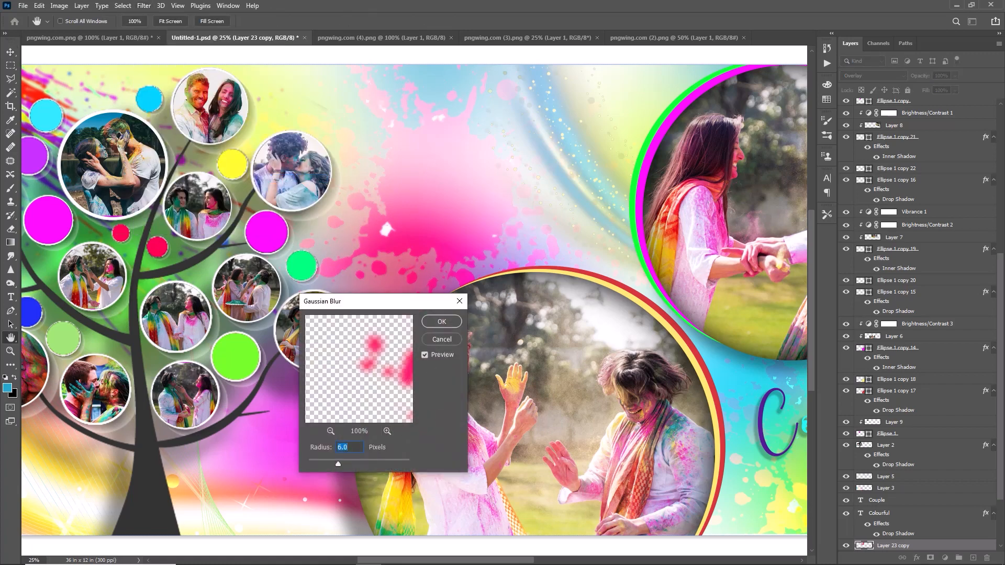
pyautogui.moveTo(338, 464); pyautogui.dragTo(353, 464)
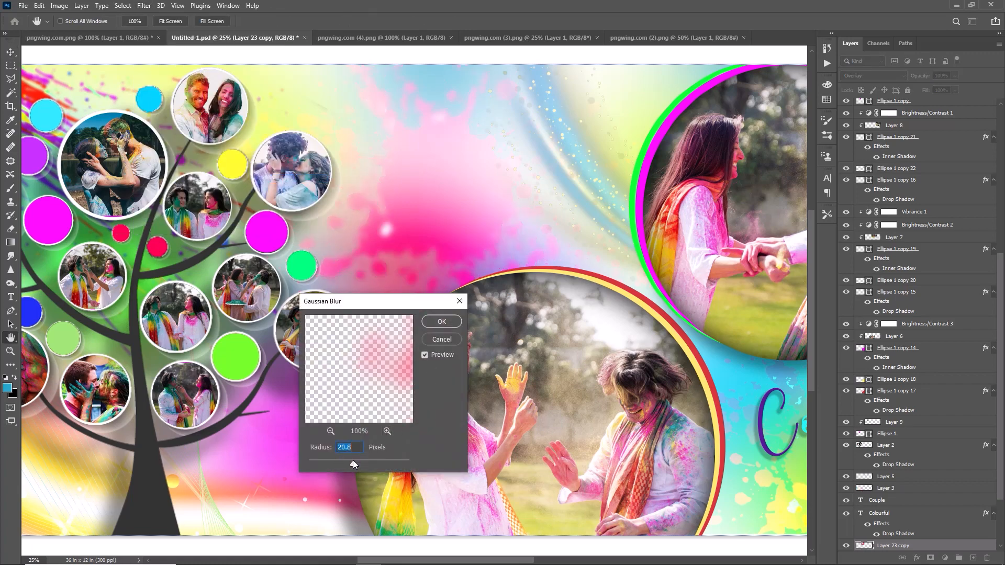
pyautogui.click(442, 322)
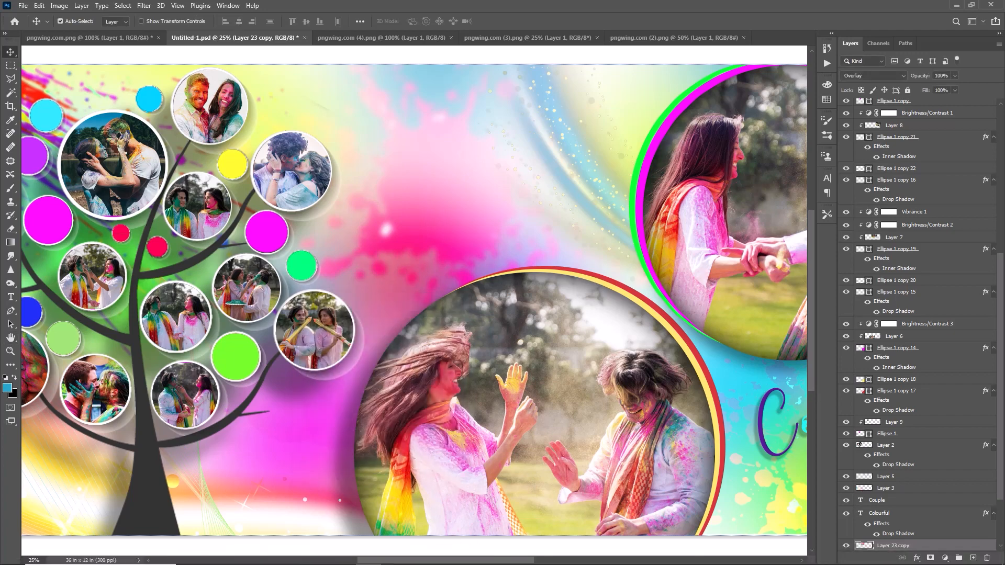
# Check the banner's right half, fit the whole banner on screen and deselect the layer
pyautogui.moveTo(468, 560); pyautogui.dragTo(565, 556)
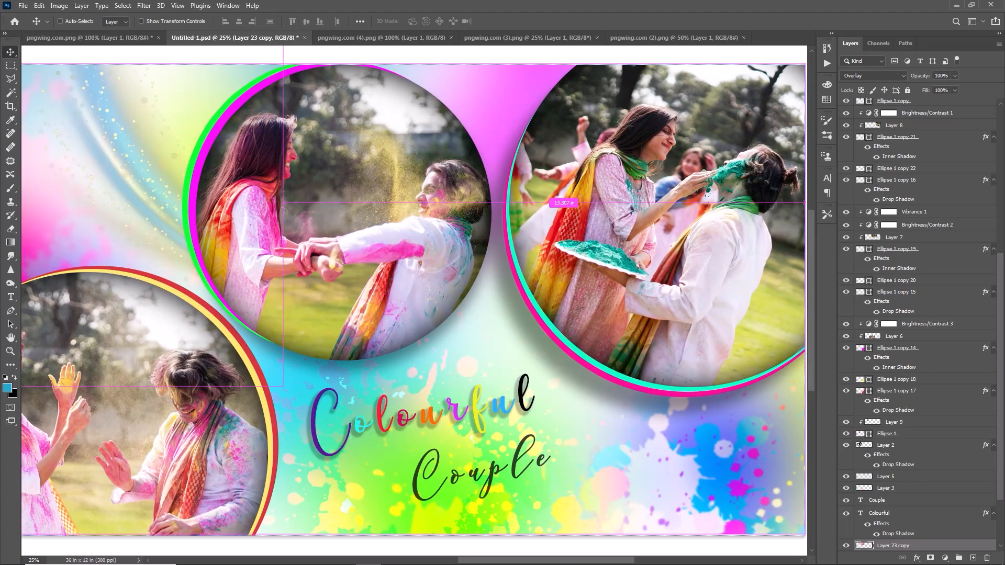
pyautogui.hotkey('ctrl', '0')
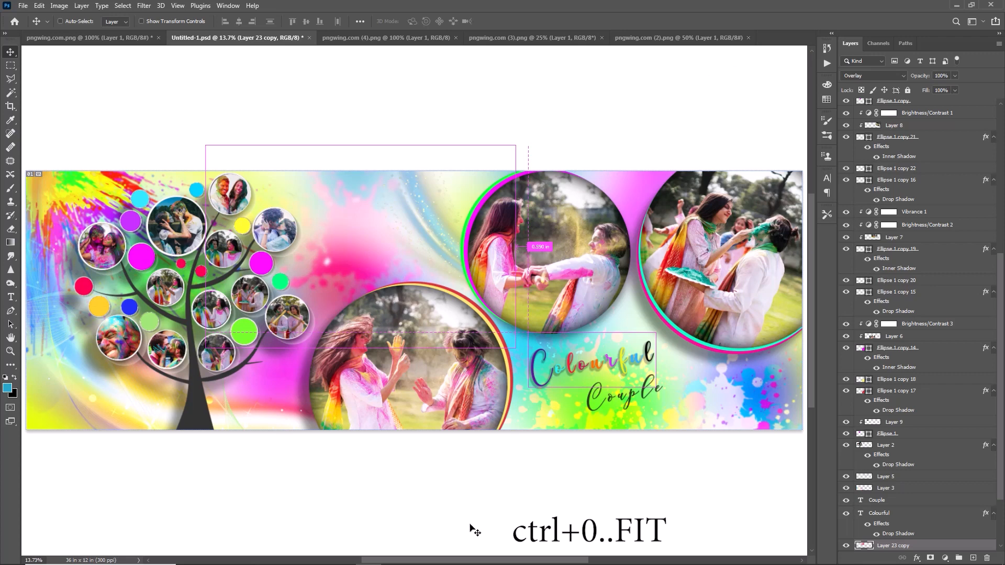
pyautogui.keyDown('ctrl'); pyautogui.click(510, 505); pyautogui.keyUp('ctrl')
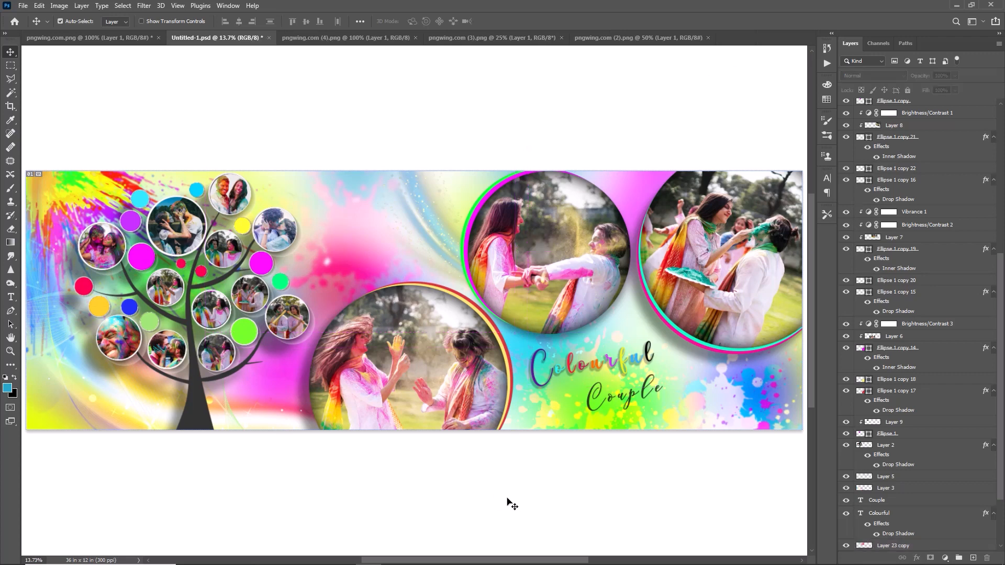